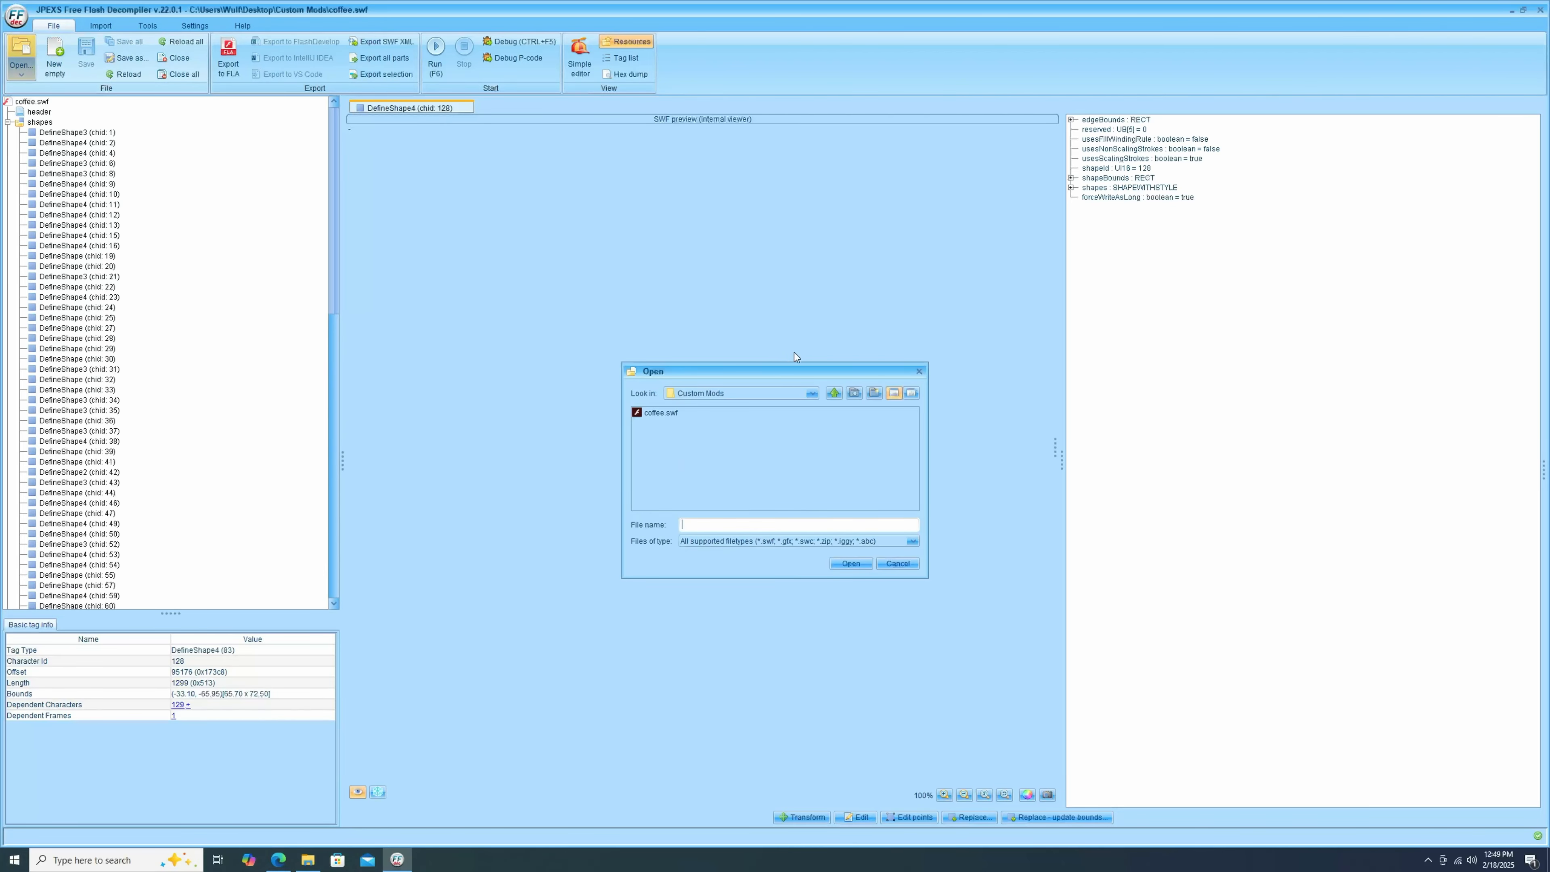
Open coffee.swf from the Custom Mods folder.
{"action": "left_click", "coordinate": [656, 413]}
{"action": "double_click", "coordinate": [654, 412]}
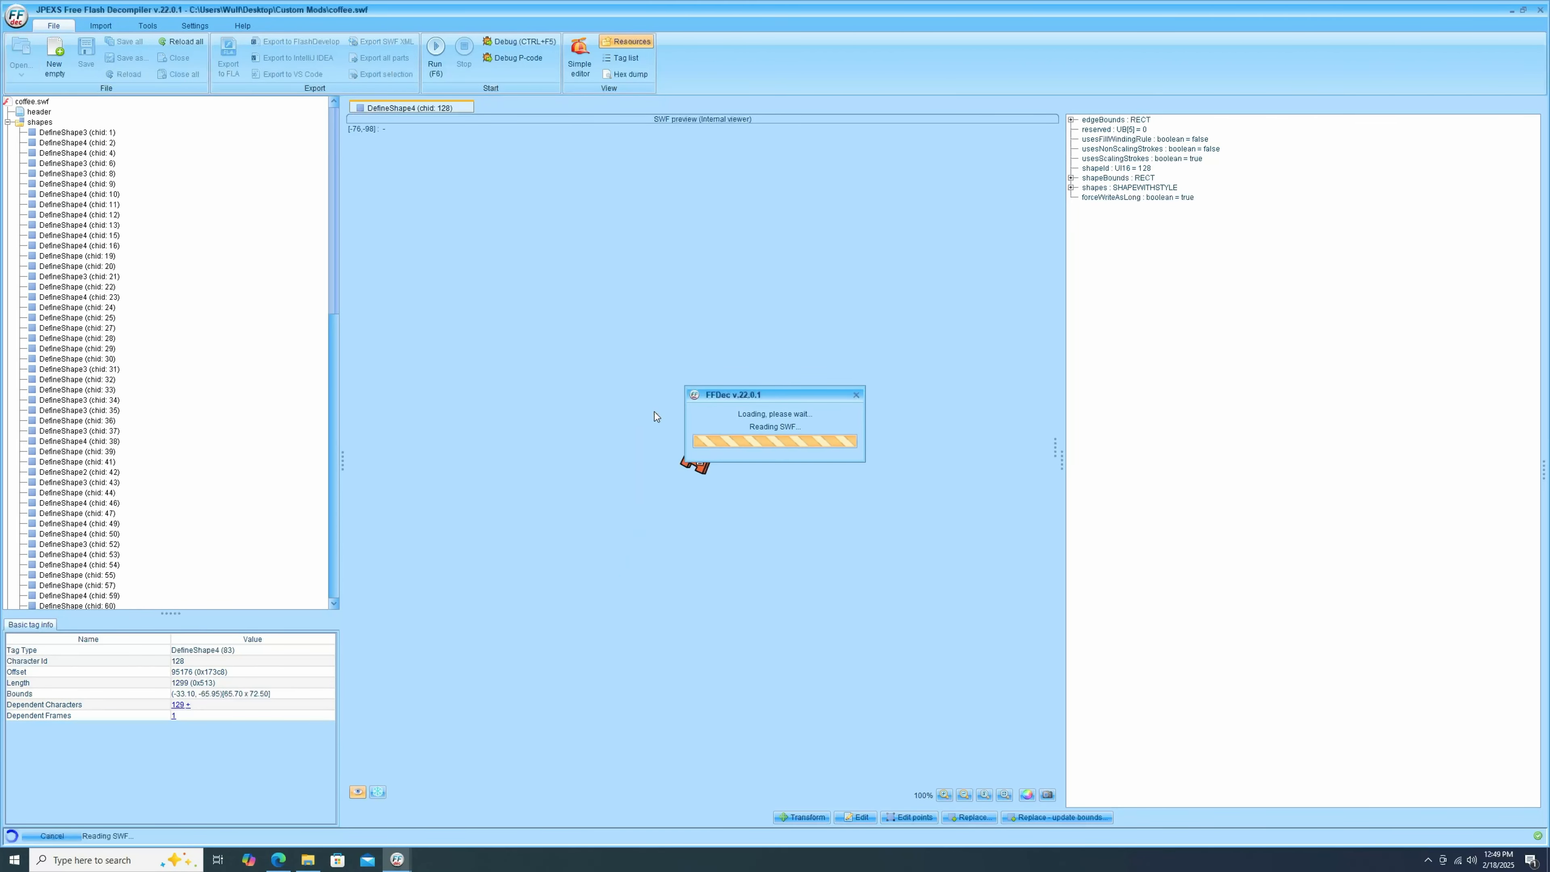
{"action": "scroll", "coordinate": [263, 331], "scroll_direction": "up", "scroll_amount": 15}
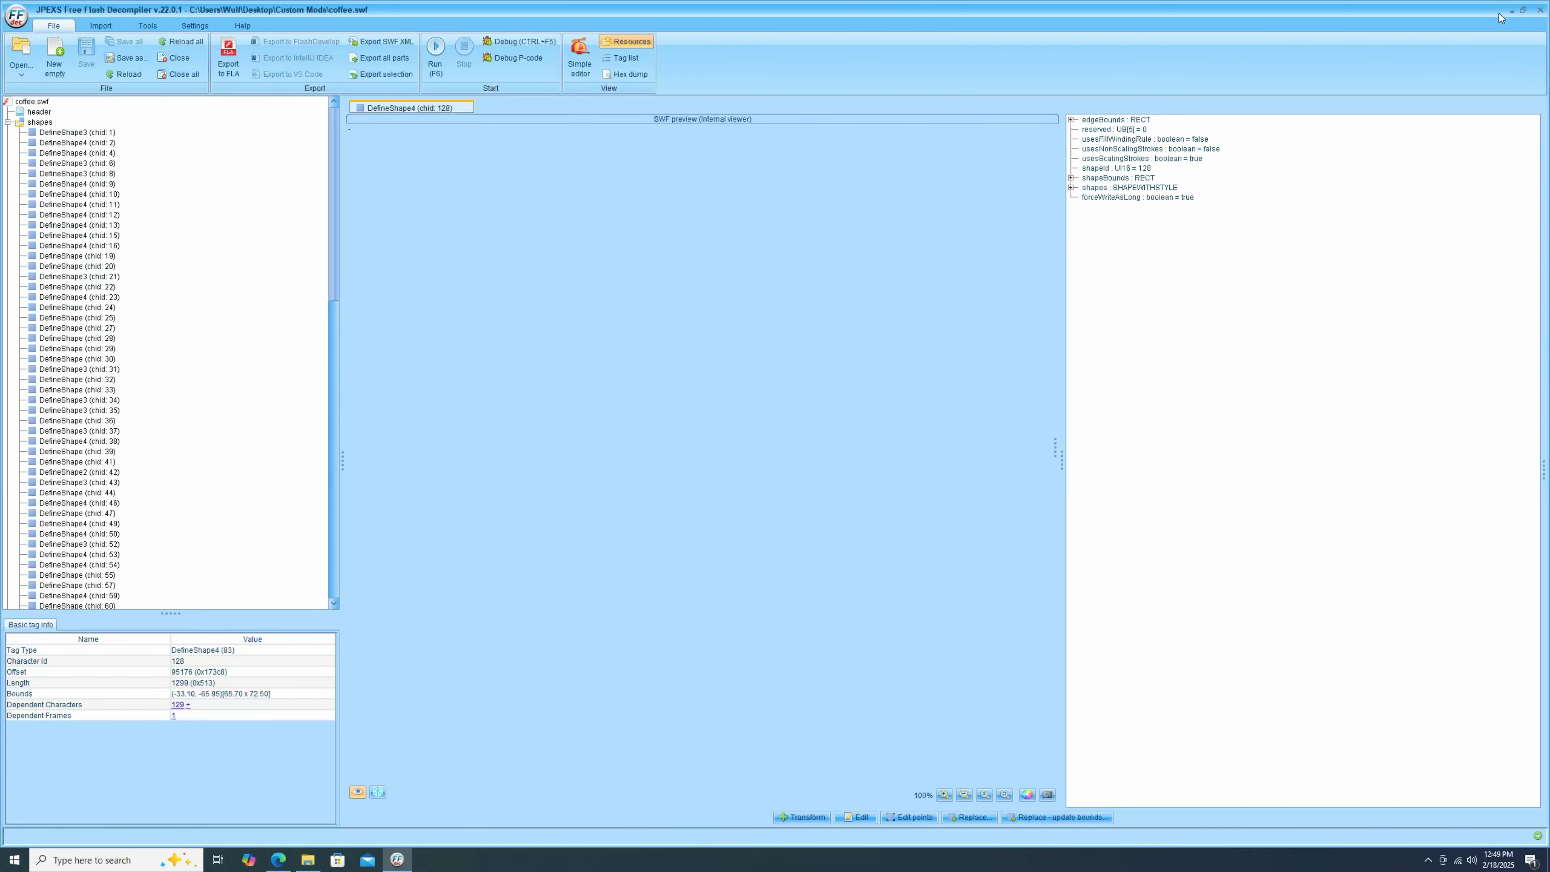
Minimize the decompiler and open coffee.swf again from File Explorer.
{"action": "left_click", "coordinate": [1512, 11]}
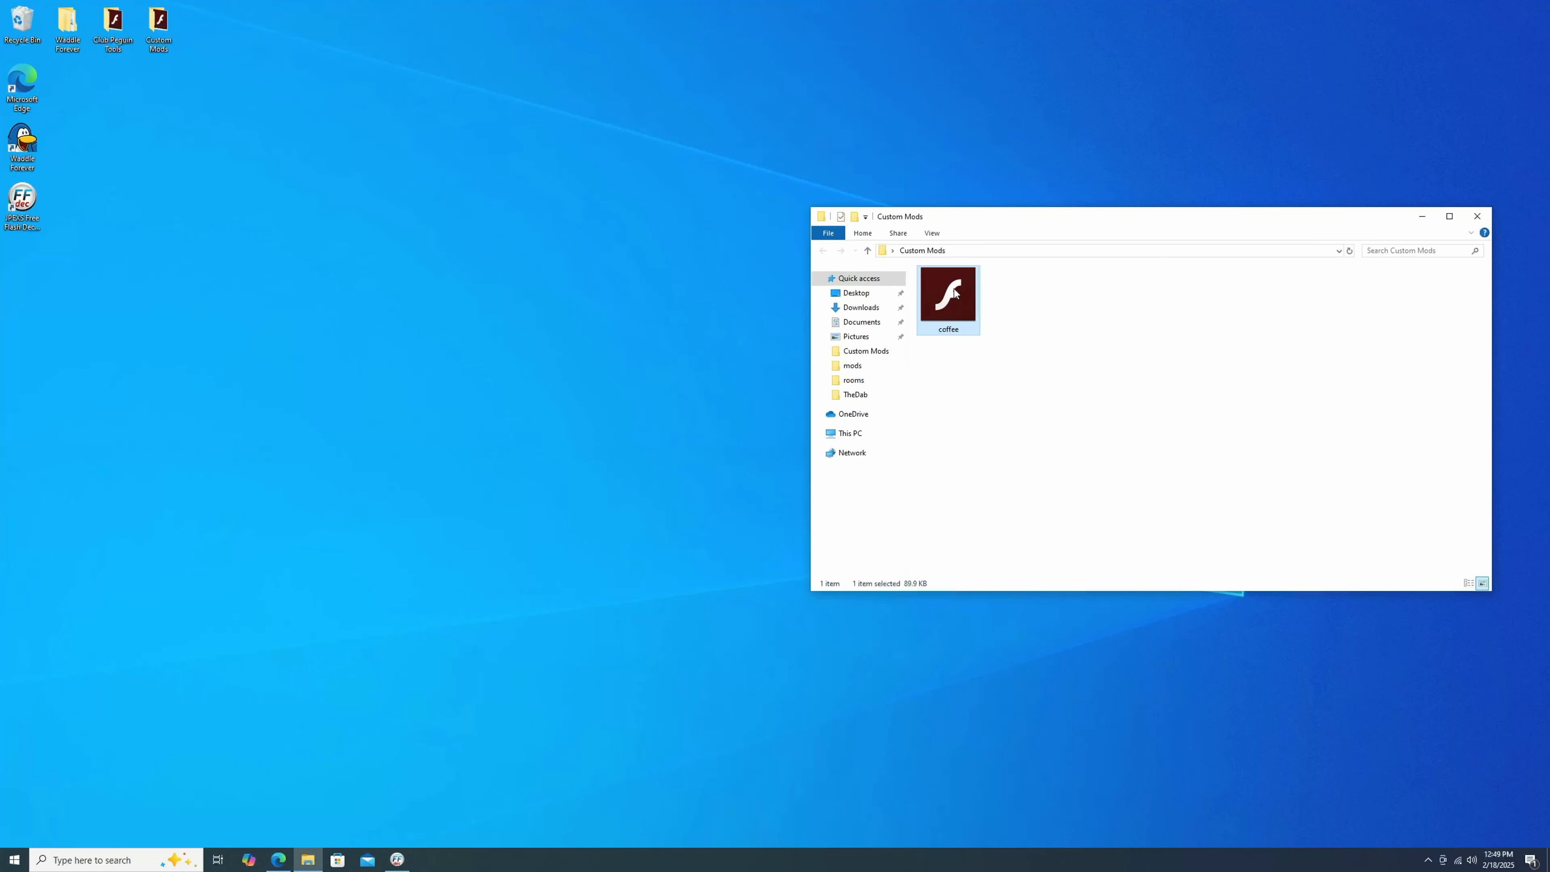
{"action": "right_click", "coordinate": [955, 289]}
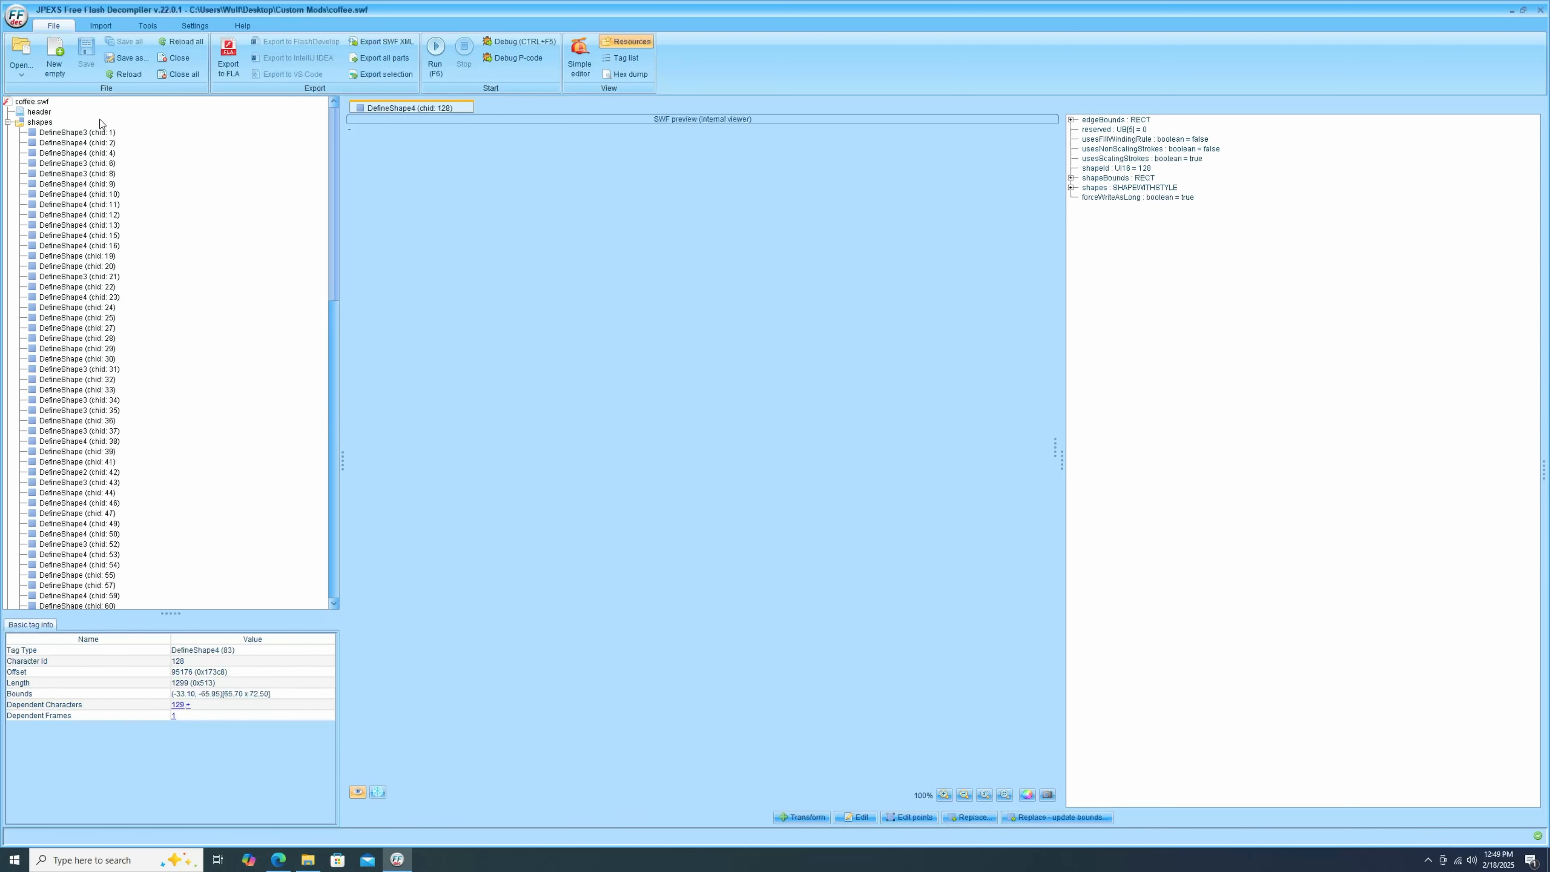
Select the coffee.swf root to preview the room and collapse the shapes folder.
{"action": "left_click", "coordinate": [45, 102]}
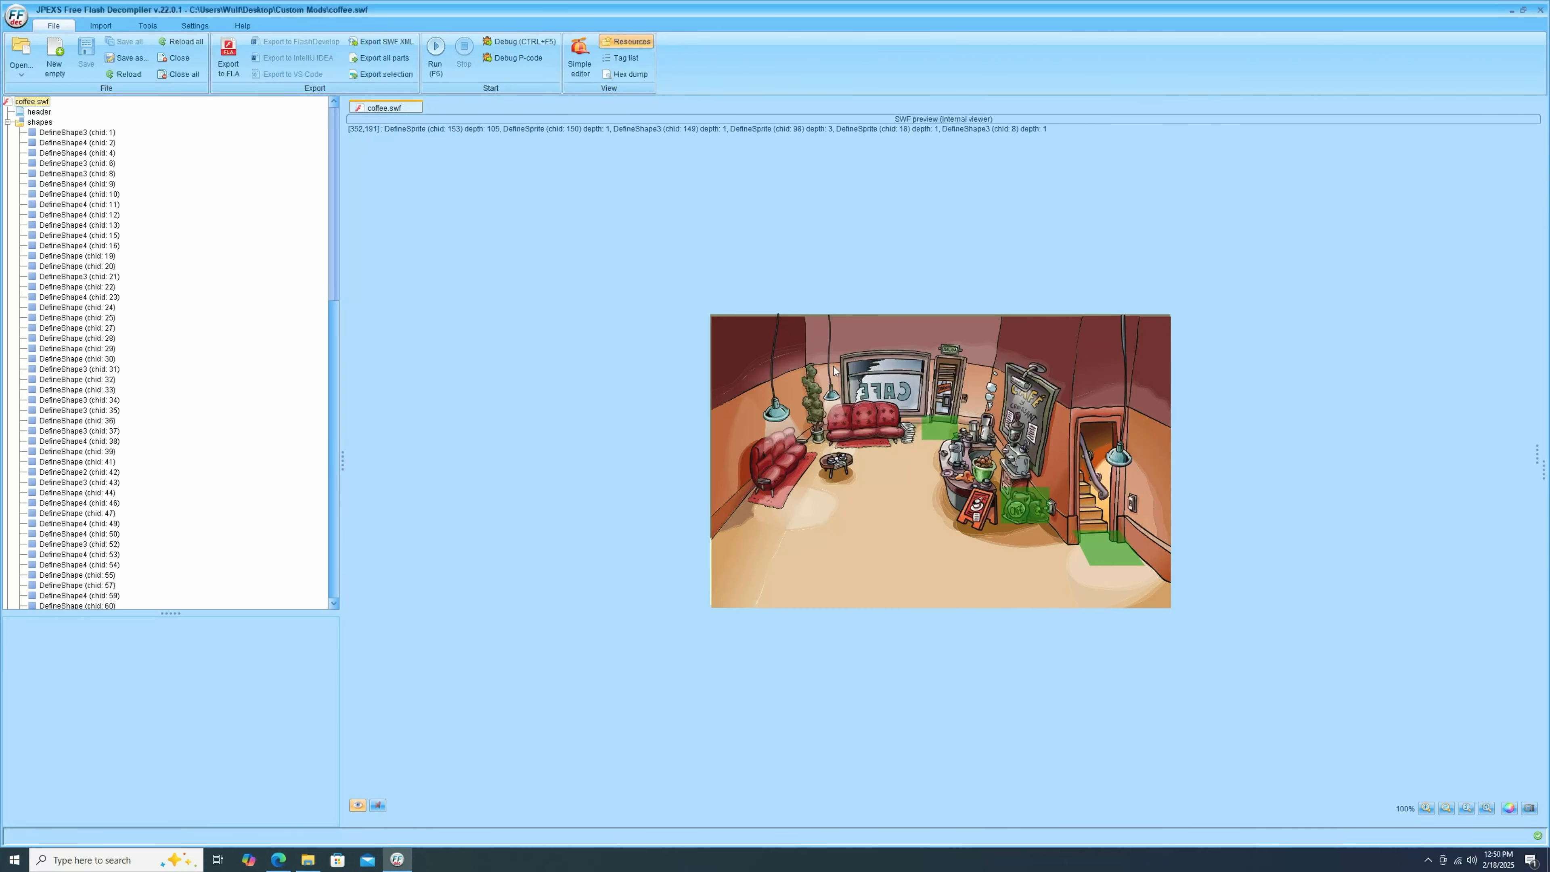
{"action": "scroll", "coordinate": [214, 349], "scroll_direction": "down", "scroll_amount": 5}
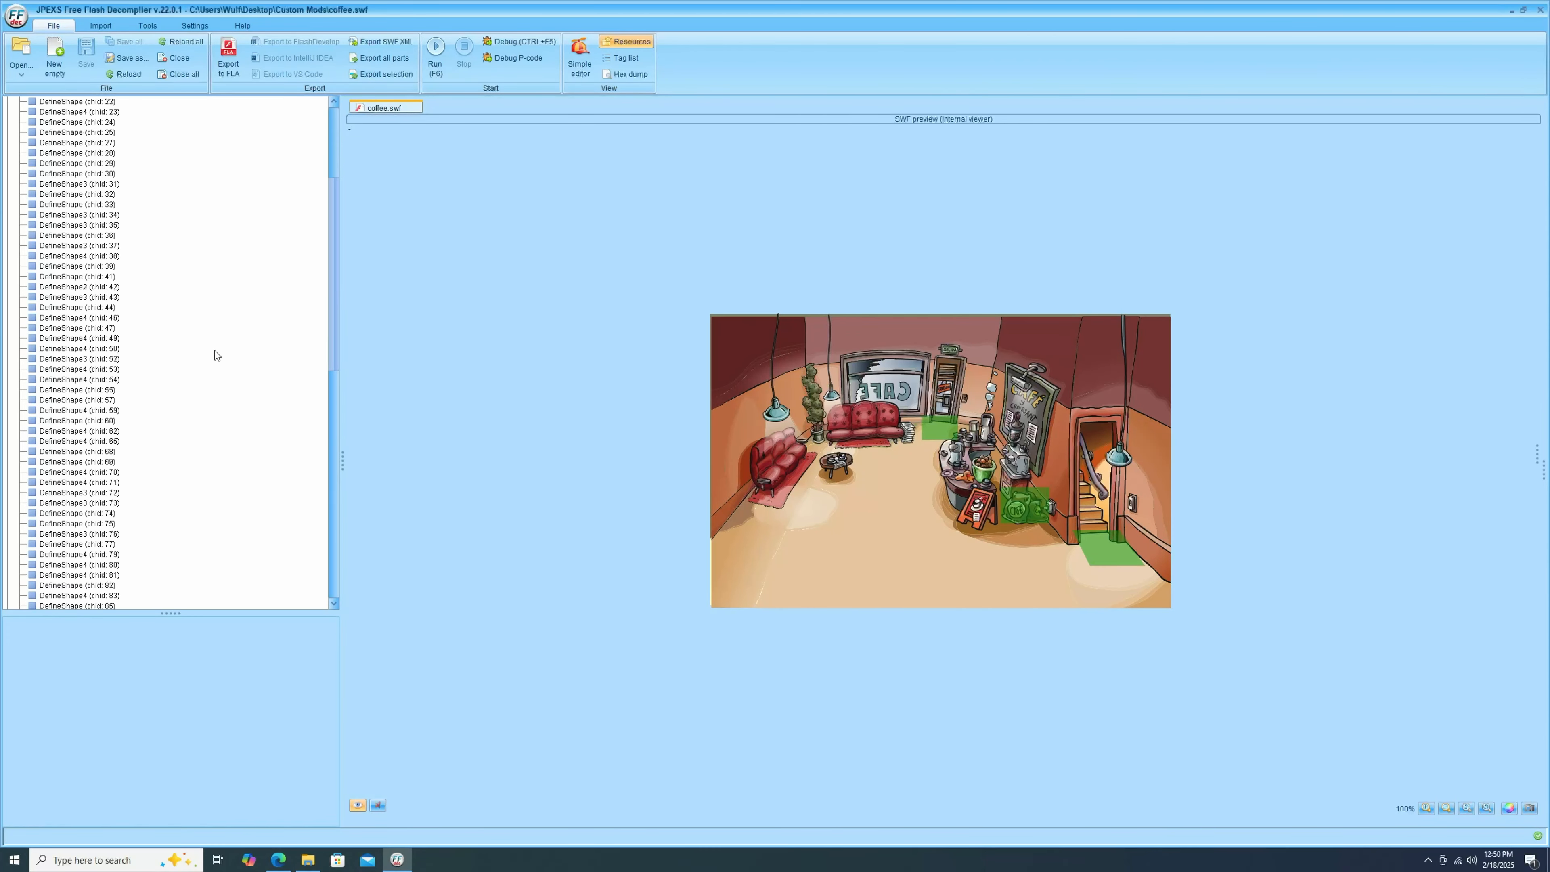
{"action": "scroll", "coordinate": [215, 349], "scroll_direction": "up", "scroll_amount": 5}
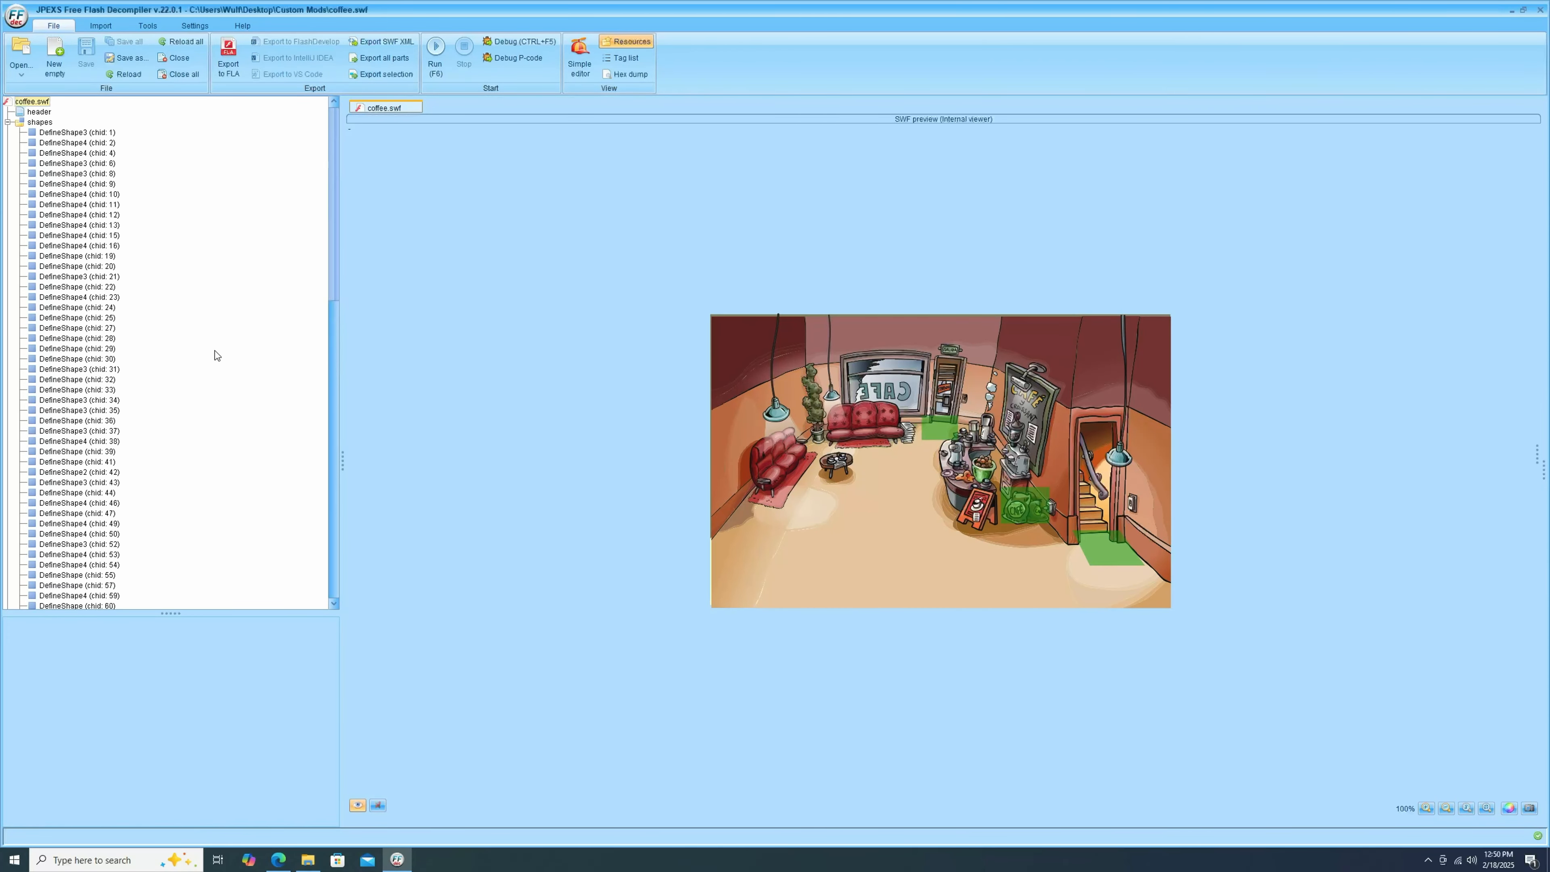
{"action": "left_click", "coordinate": [8, 123]}
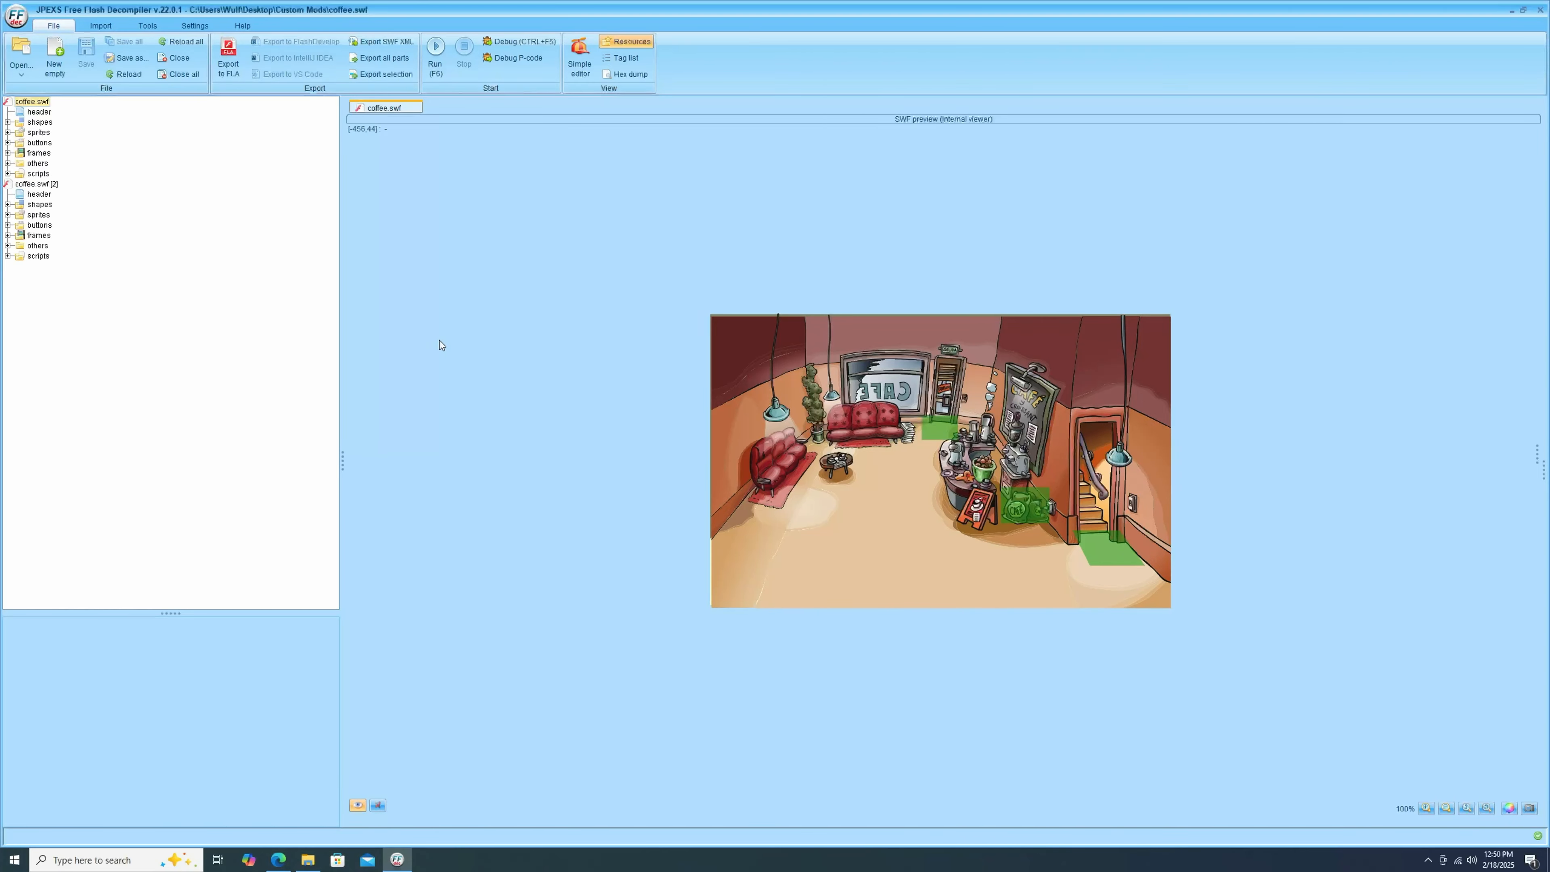
Close the duplicate second copy of coffee.swf.
{"action": "right_click", "coordinate": [16, 182]}
{"action": "left_click", "coordinate": [69, 482]}
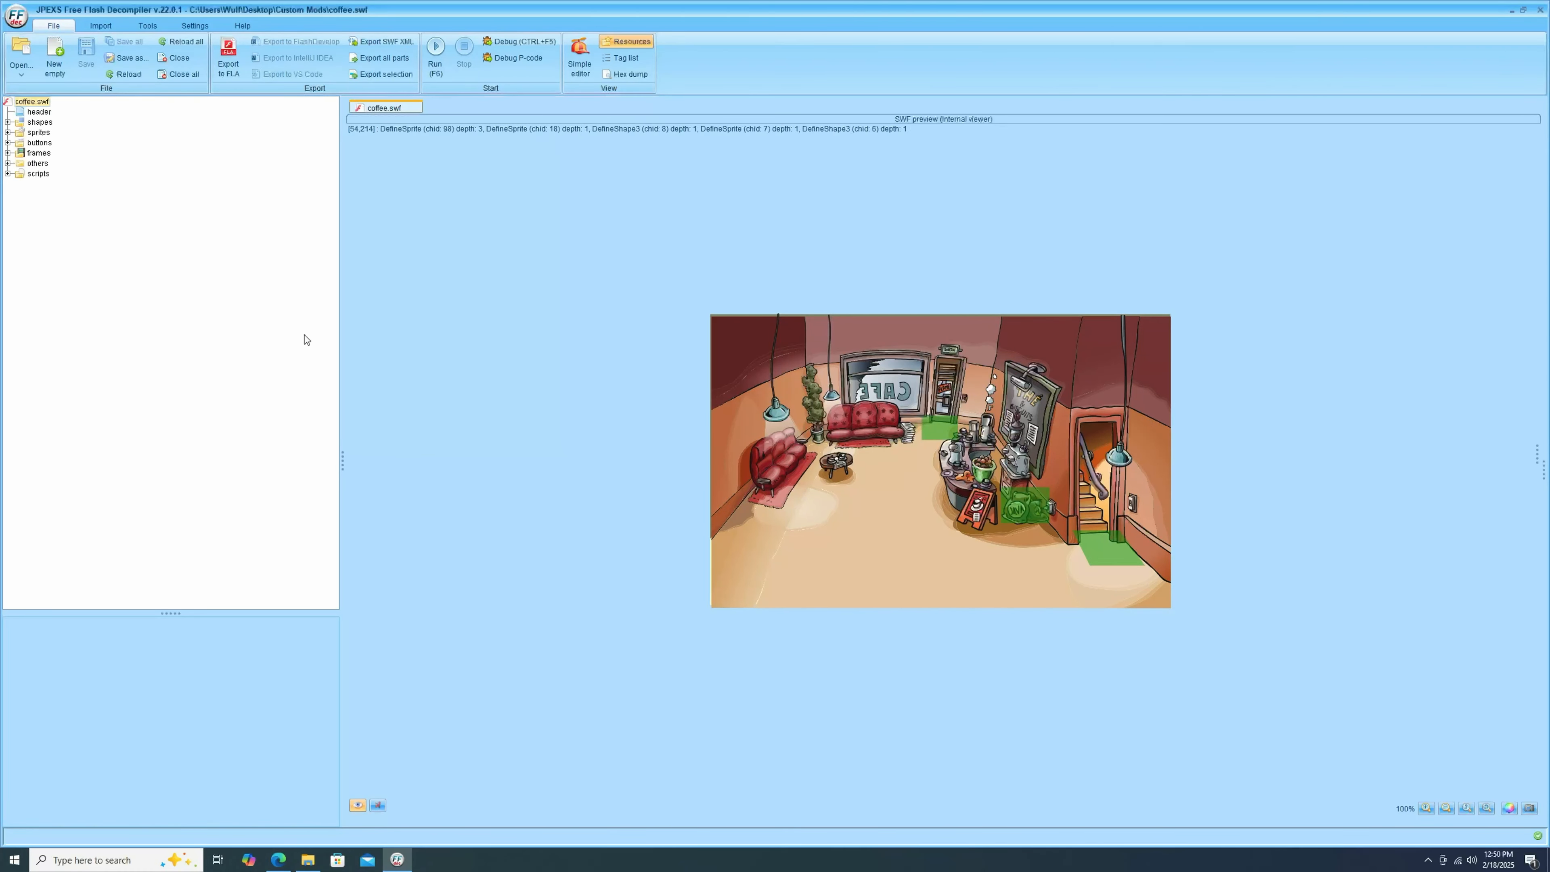
Open the shapes folder, browse its thumbnails and open the red sign shape, chid 128.
{"action": "left_click", "coordinate": [38, 122]}
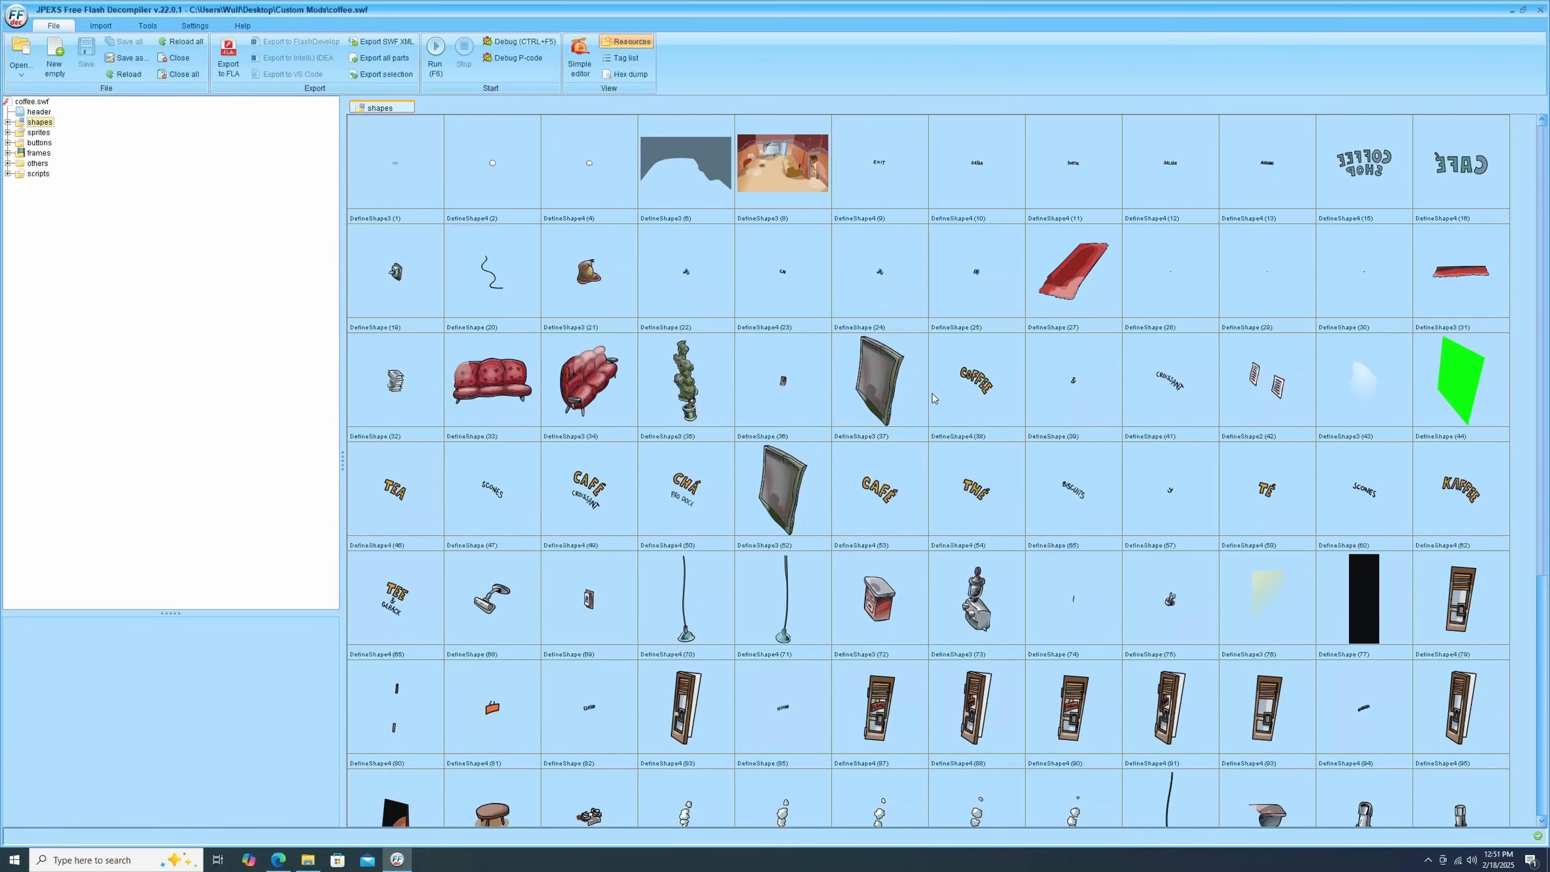
{"action": "scroll", "coordinate": [1031, 445], "scroll_direction": "down", "scroll_amount": 3}
{"action": "scroll", "coordinate": [771, 483], "scroll_direction": "down", "scroll_amount": 6}
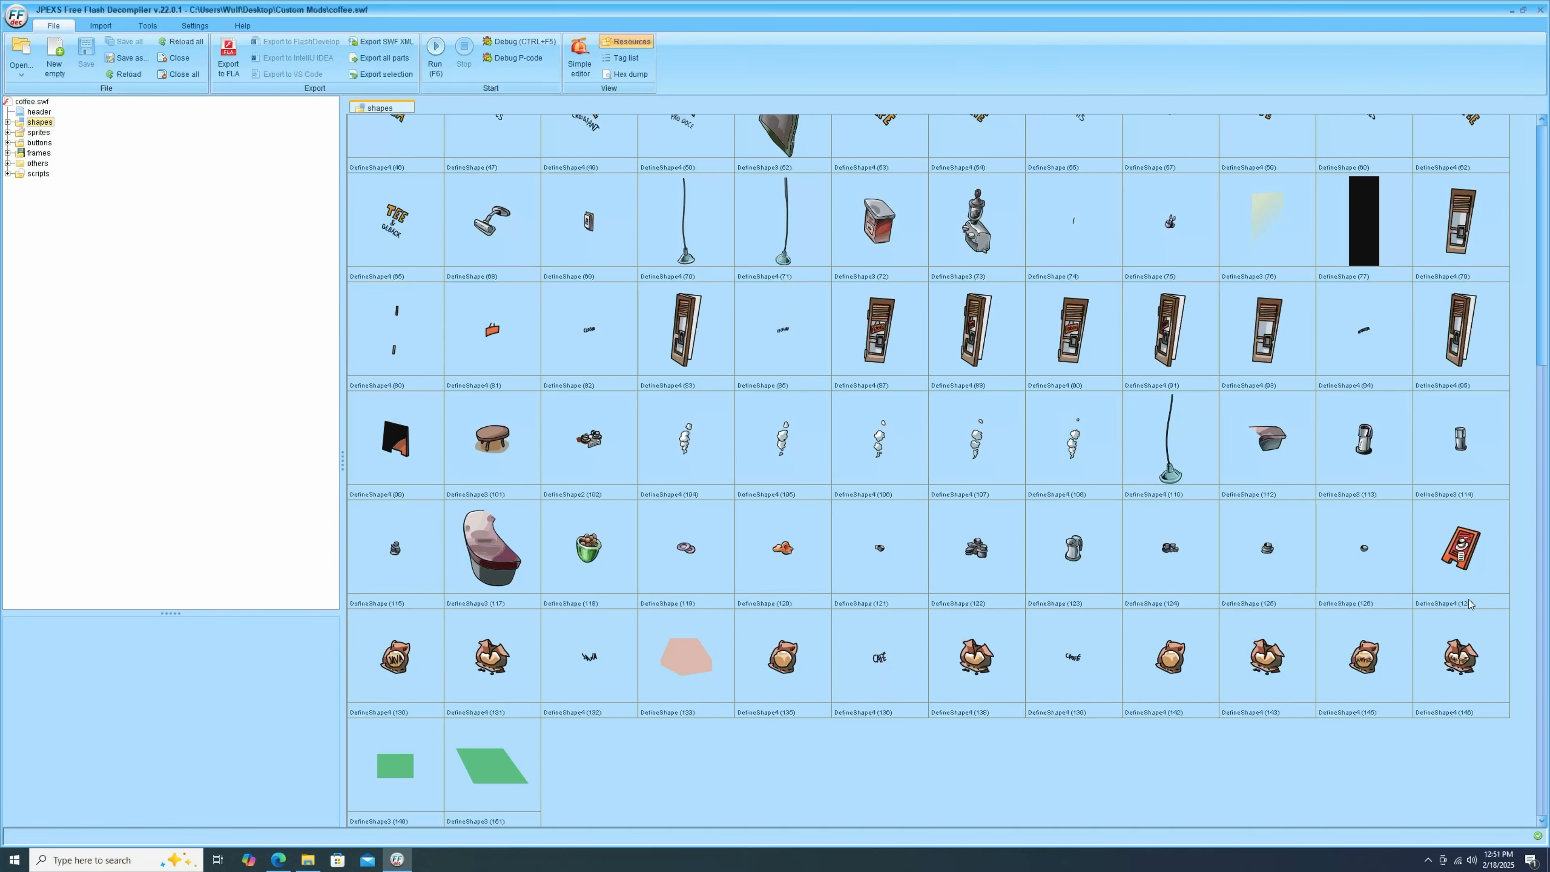
{"action": "left_click", "coordinate": [1461, 545]}
{"action": "double_click", "coordinate": [1462, 545]}
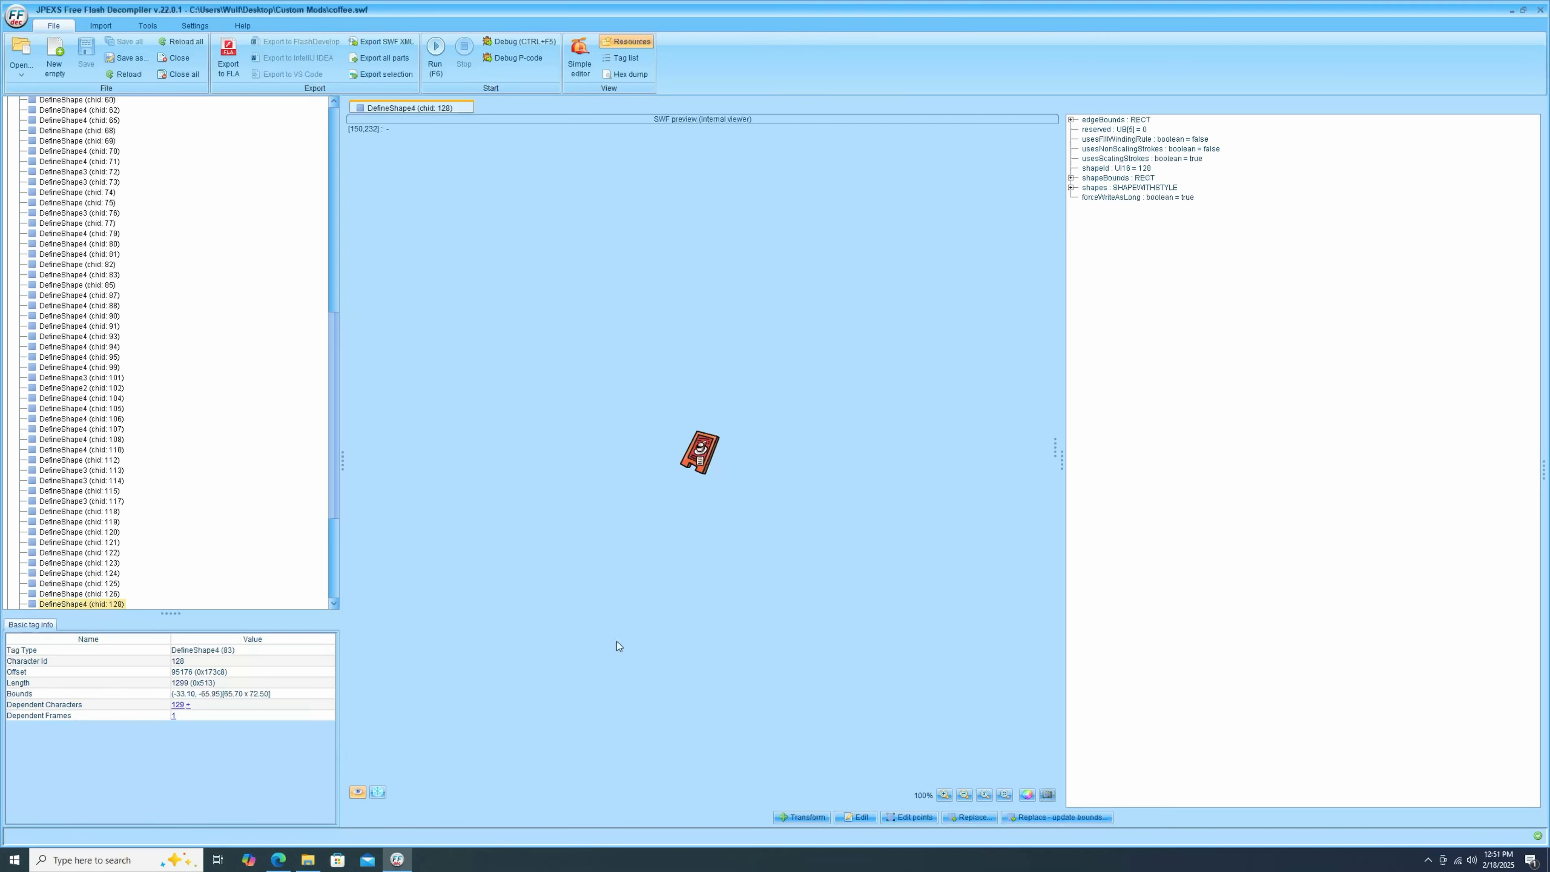
Launch Pinta from the Windows search.
{"action": "key", "text": "super"}
{"action": "type", "text": "pinta"}
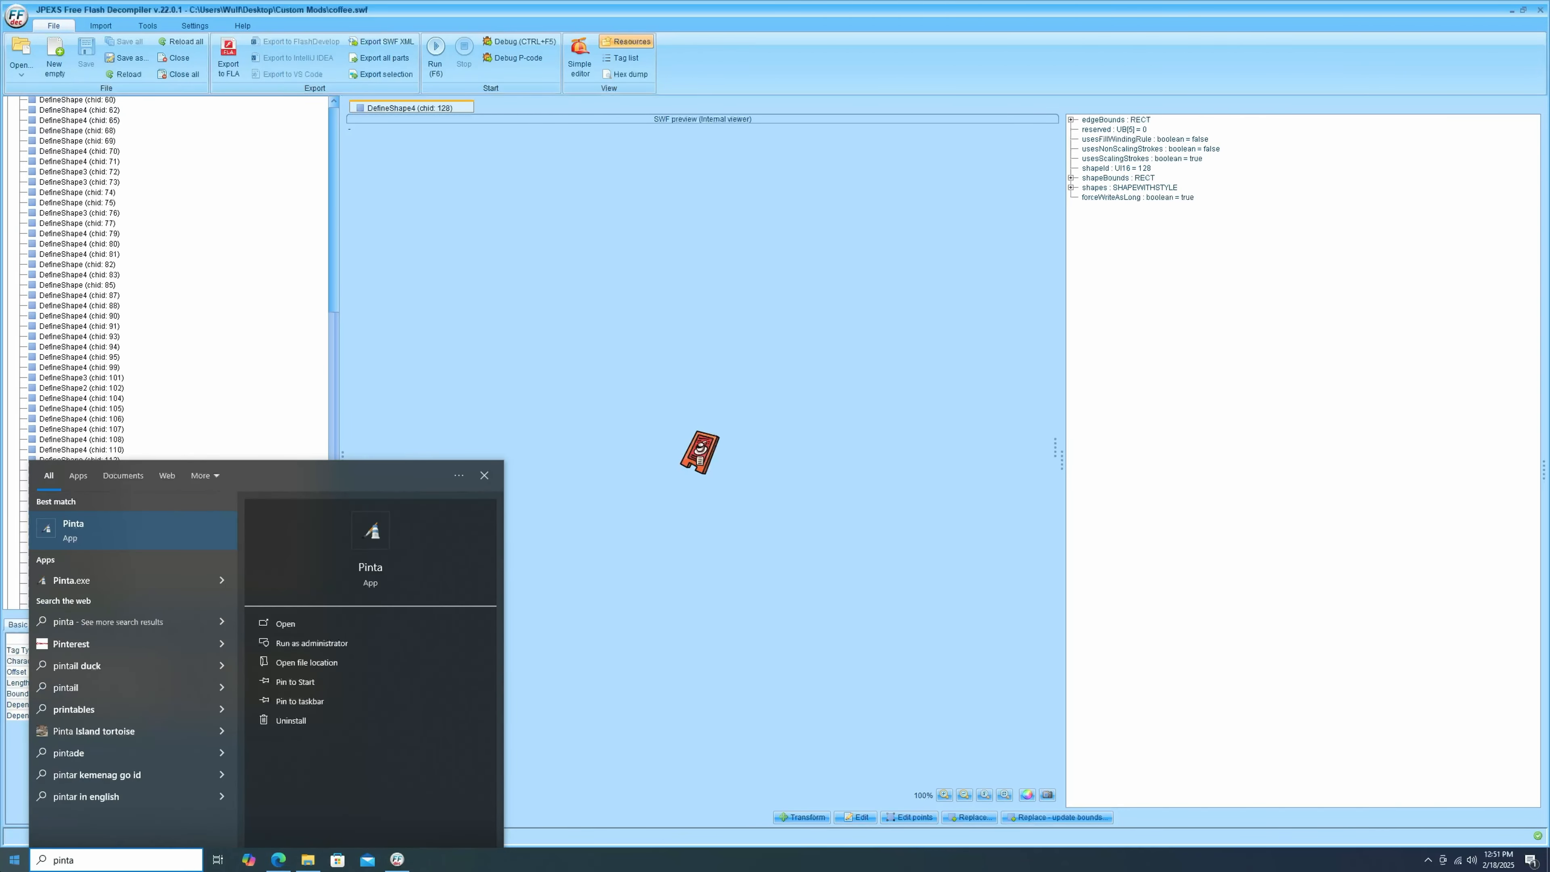
{"action": "key", "text": "Return"}
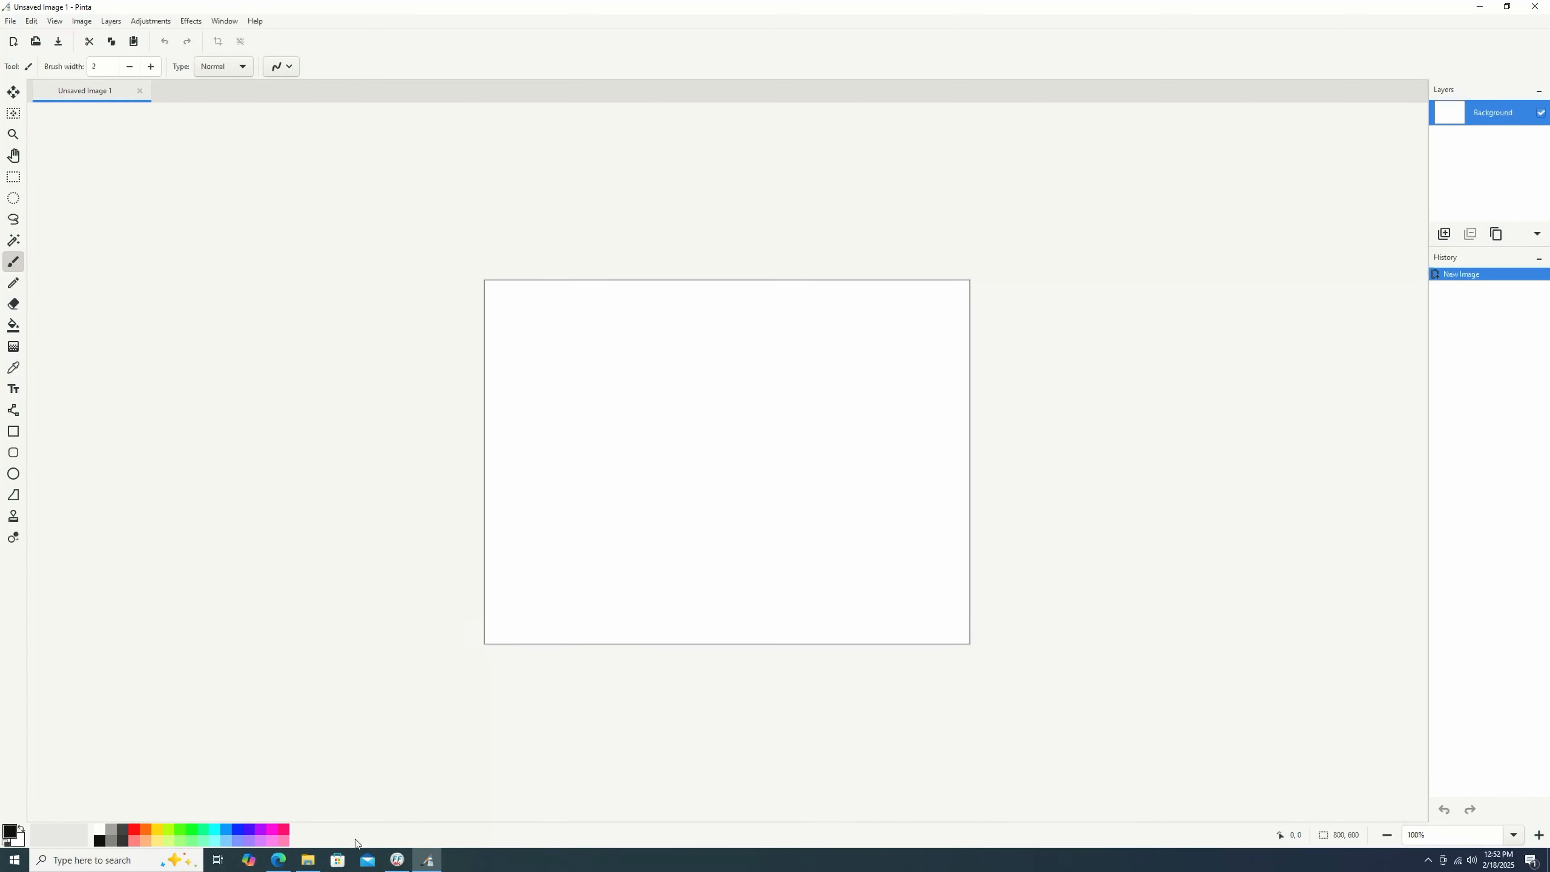
Paste the copied sign into the new image and expand the canvas to fit it.
{"action": "key", "text": "ctrl+v"}
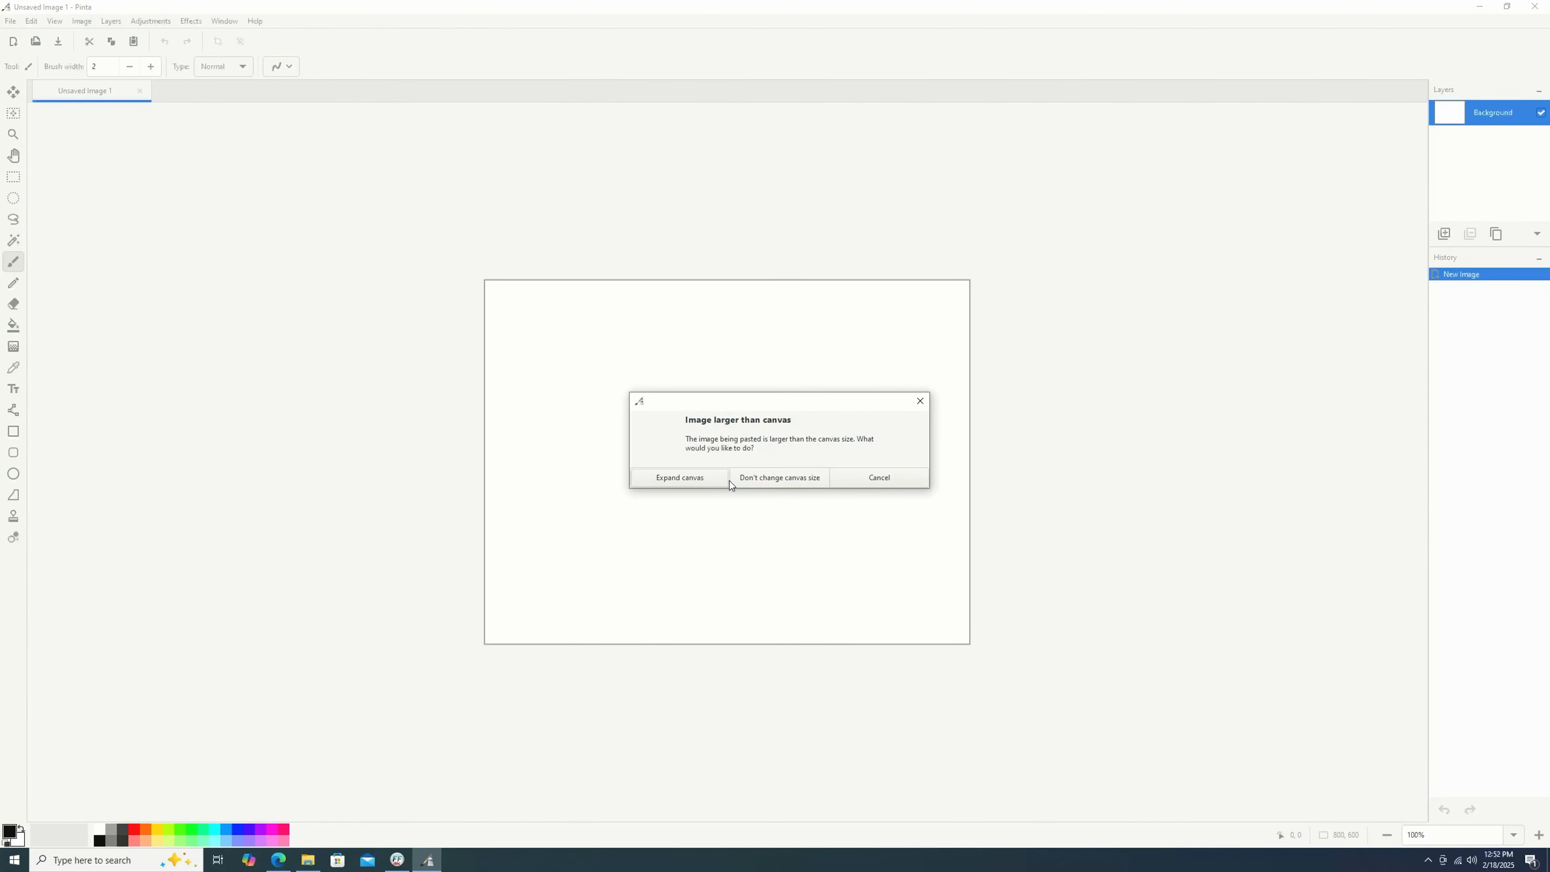
{"action": "left_click", "coordinate": [706, 481]}
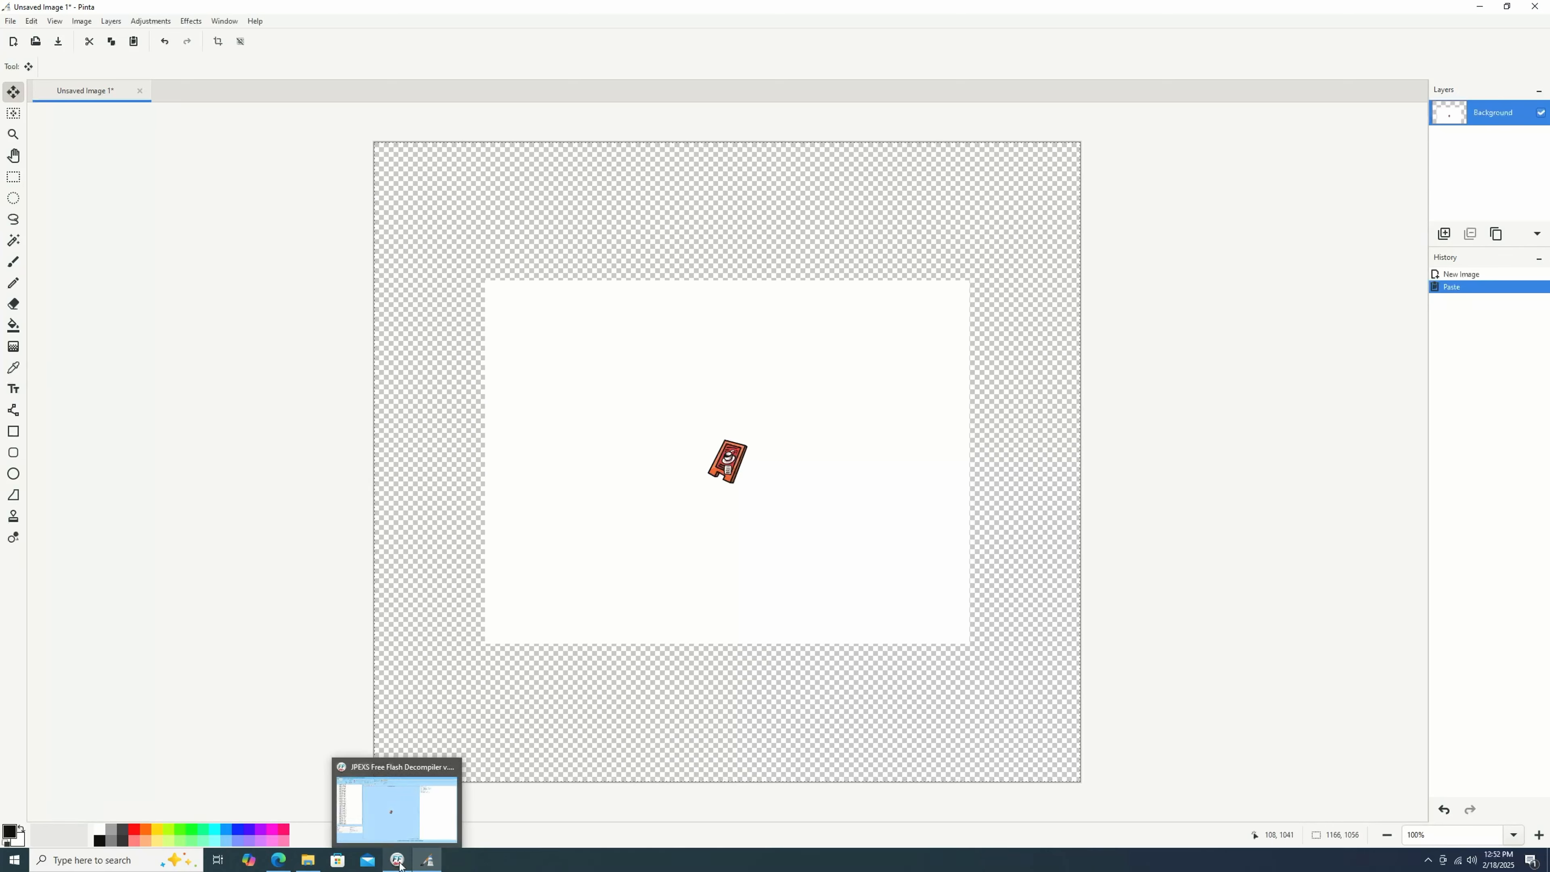
{"action": "left_click", "coordinate": [397, 800]}
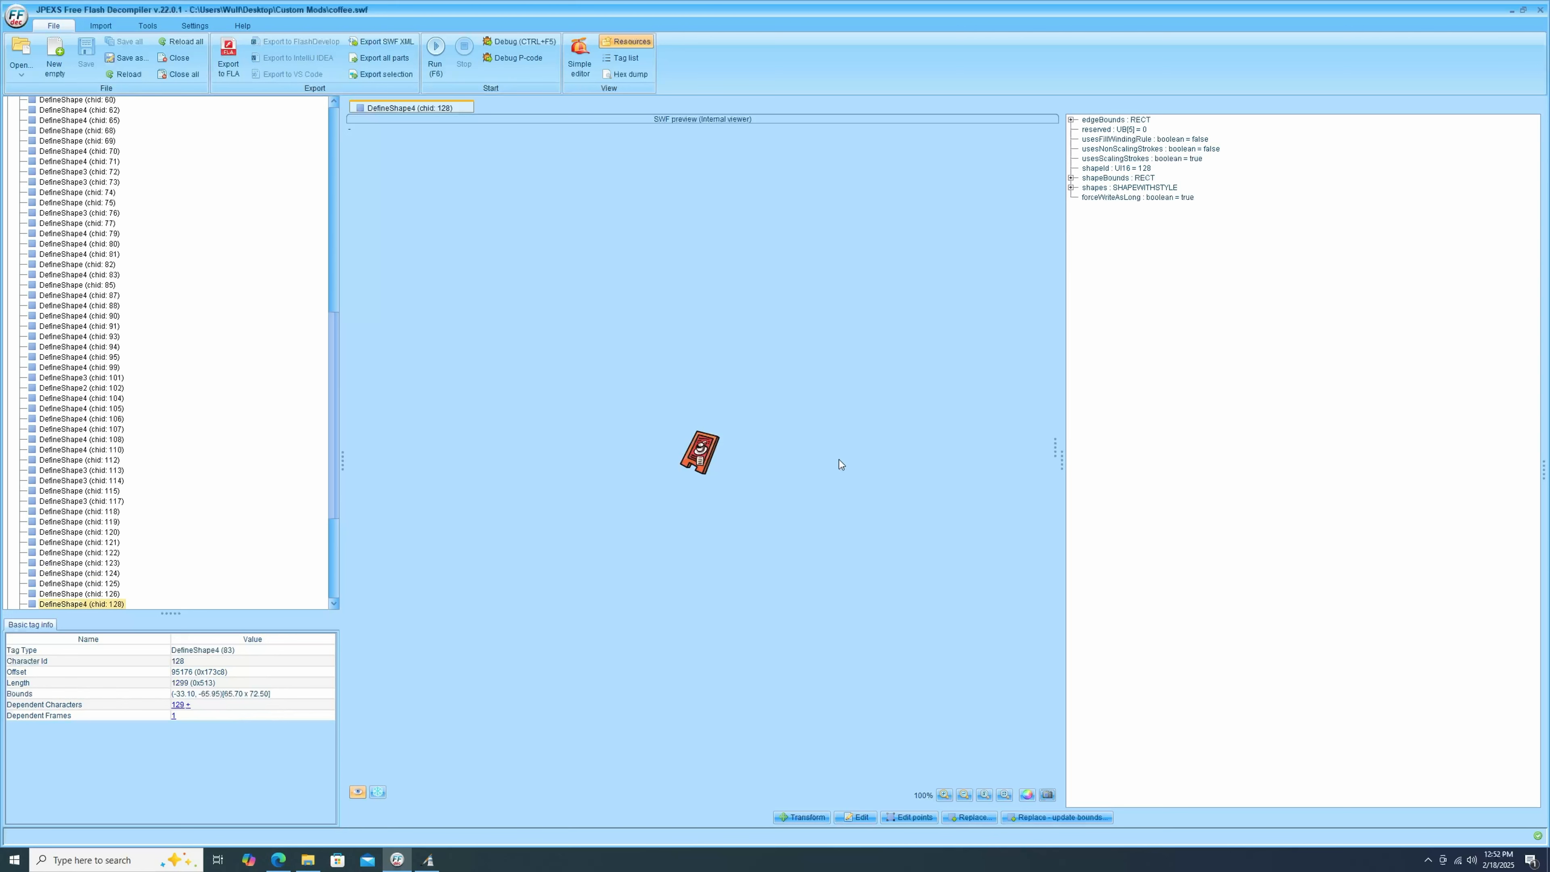
{"action": "left_click", "coordinate": [428, 860]}
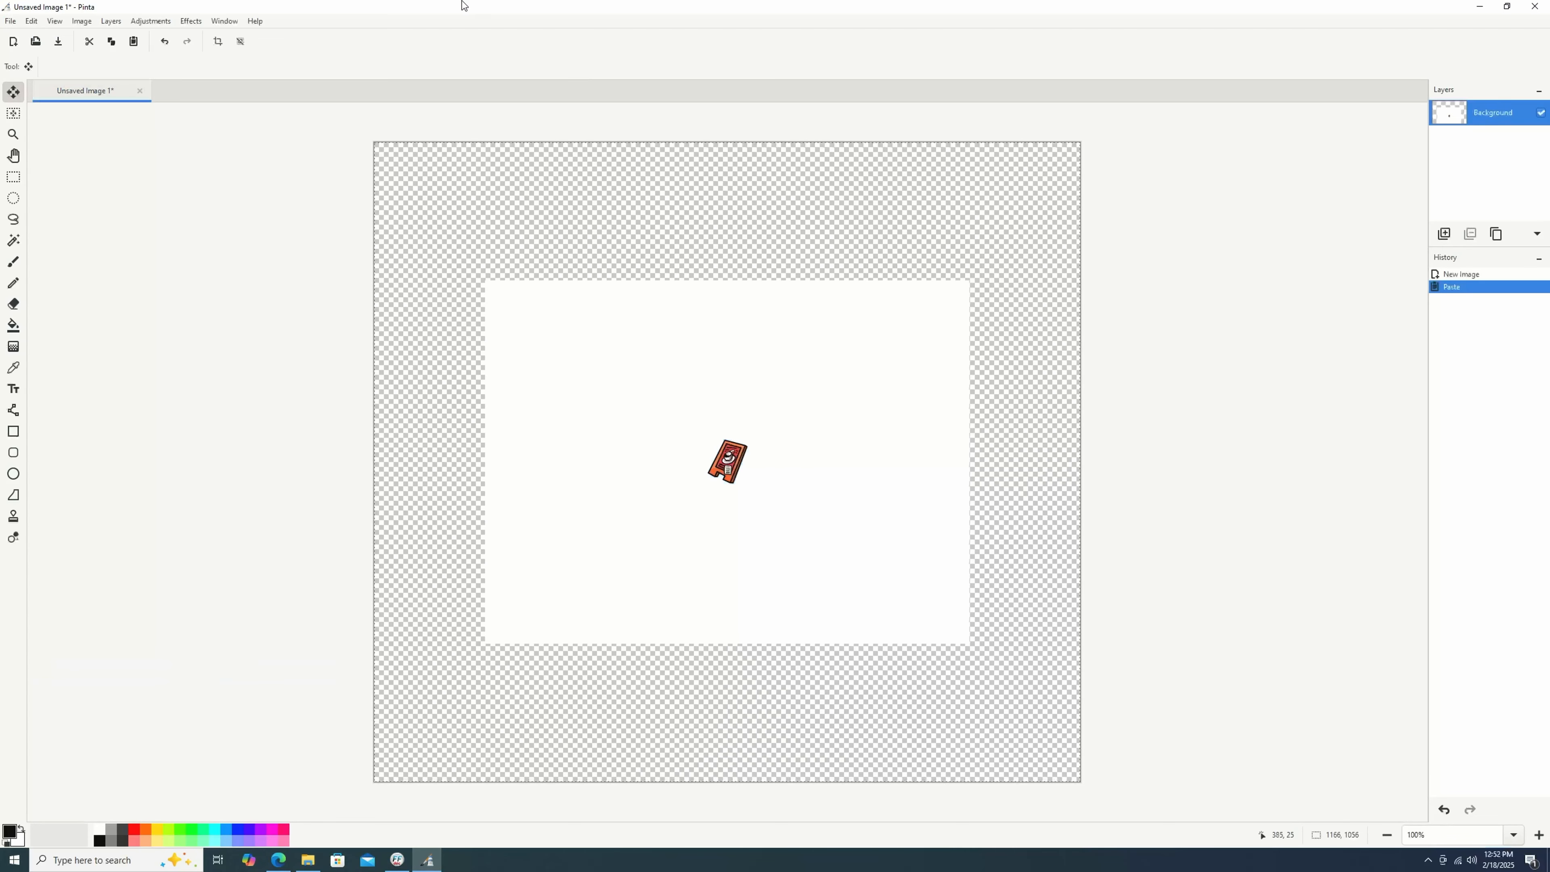
Resize the canvas by absolute size to 66 by 72 pixels.
{"action": "left_click", "coordinate": [80, 22]}
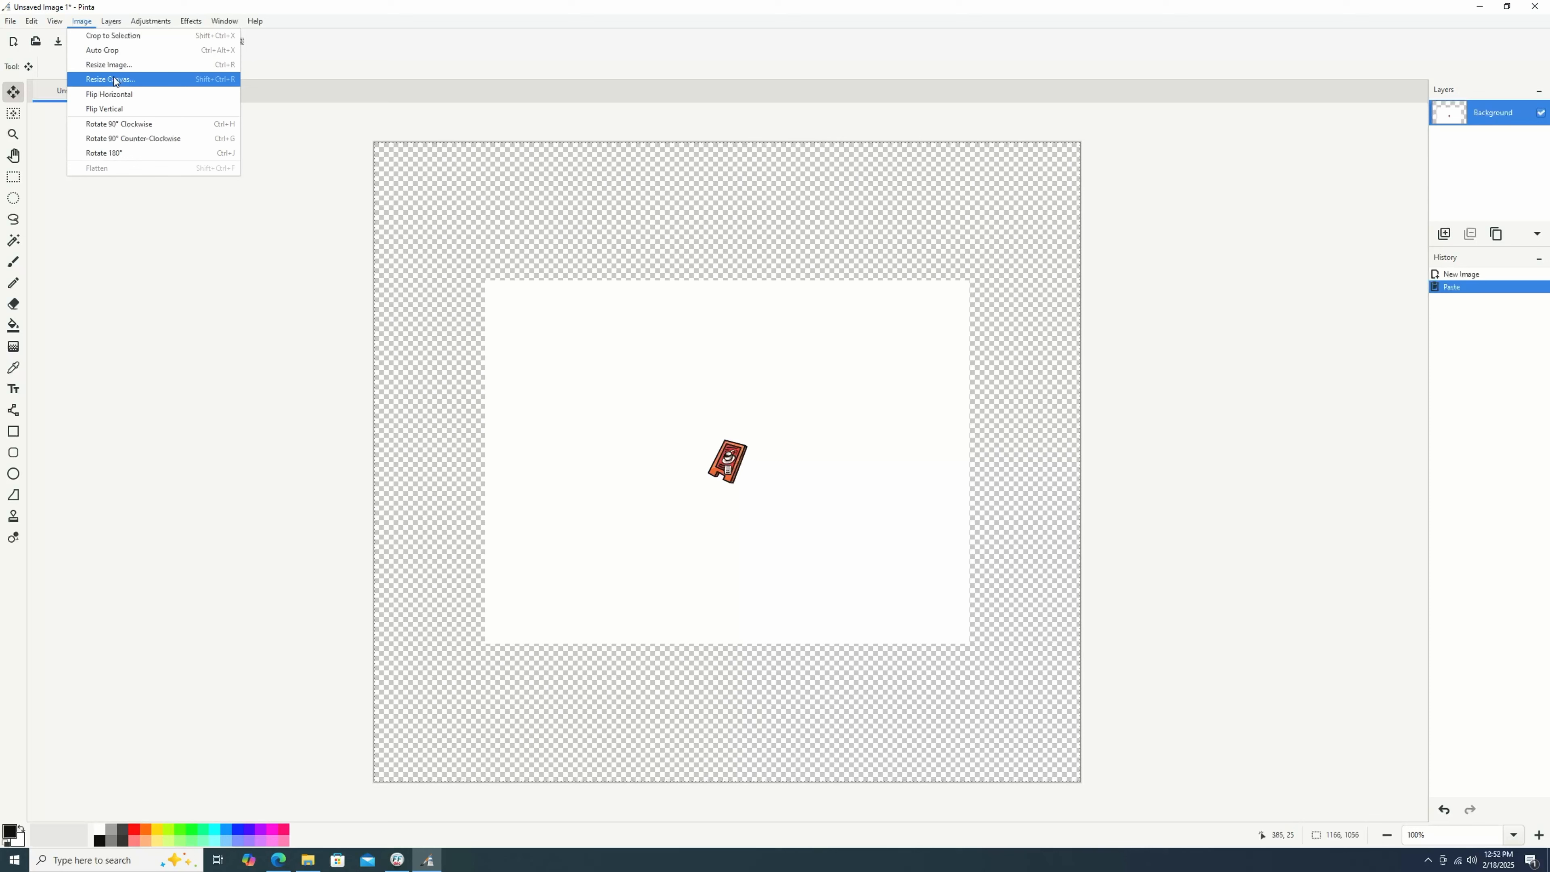
{"action": "left_click", "coordinate": [111, 80]}
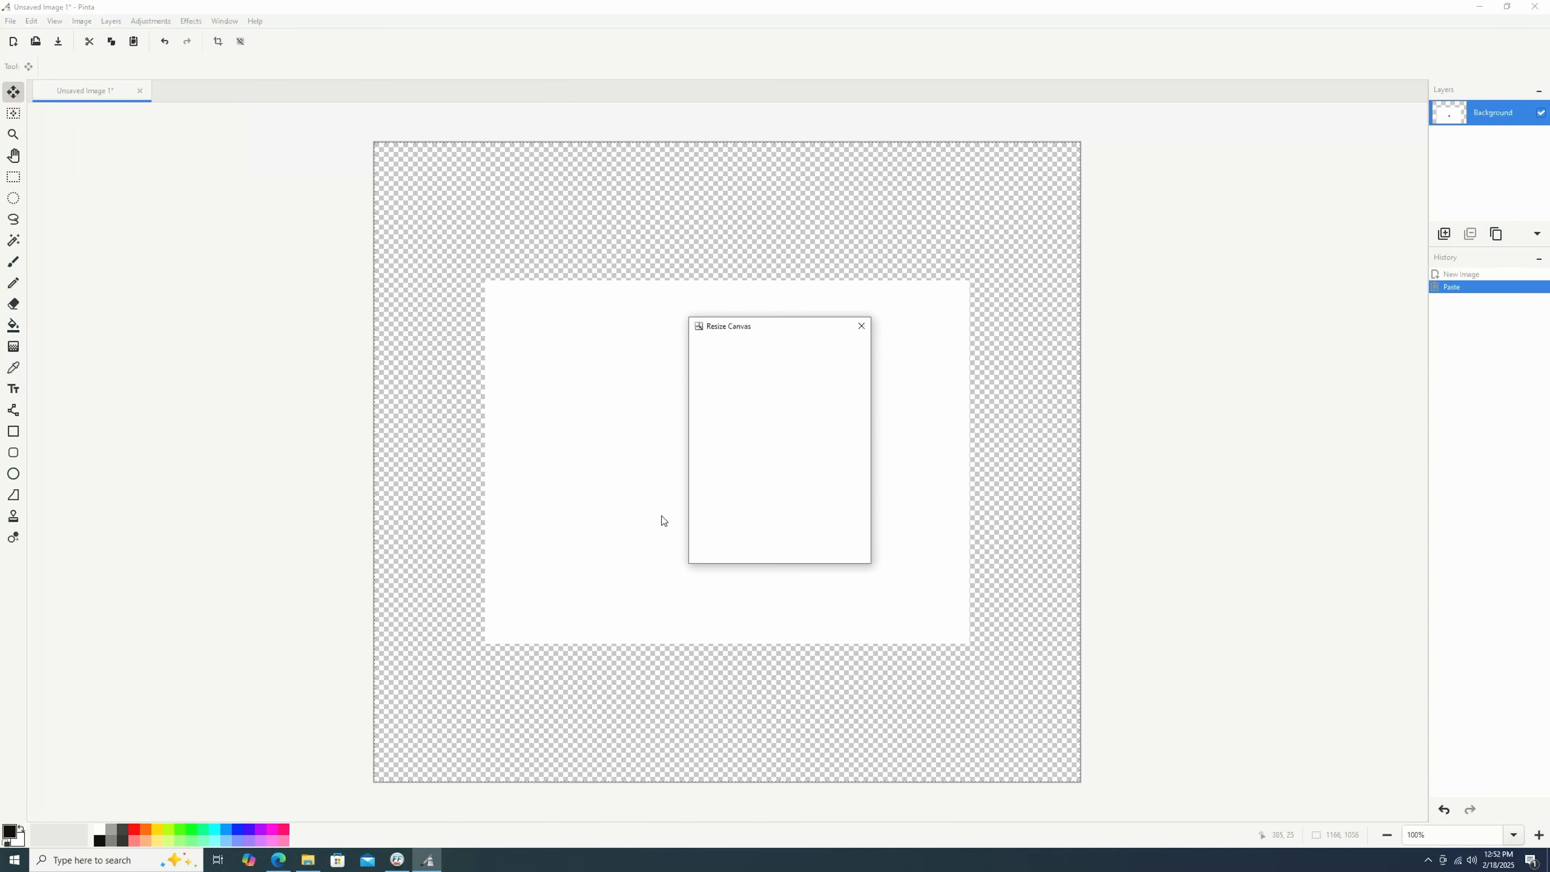
{"action": "left_click", "coordinate": [705, 374]}
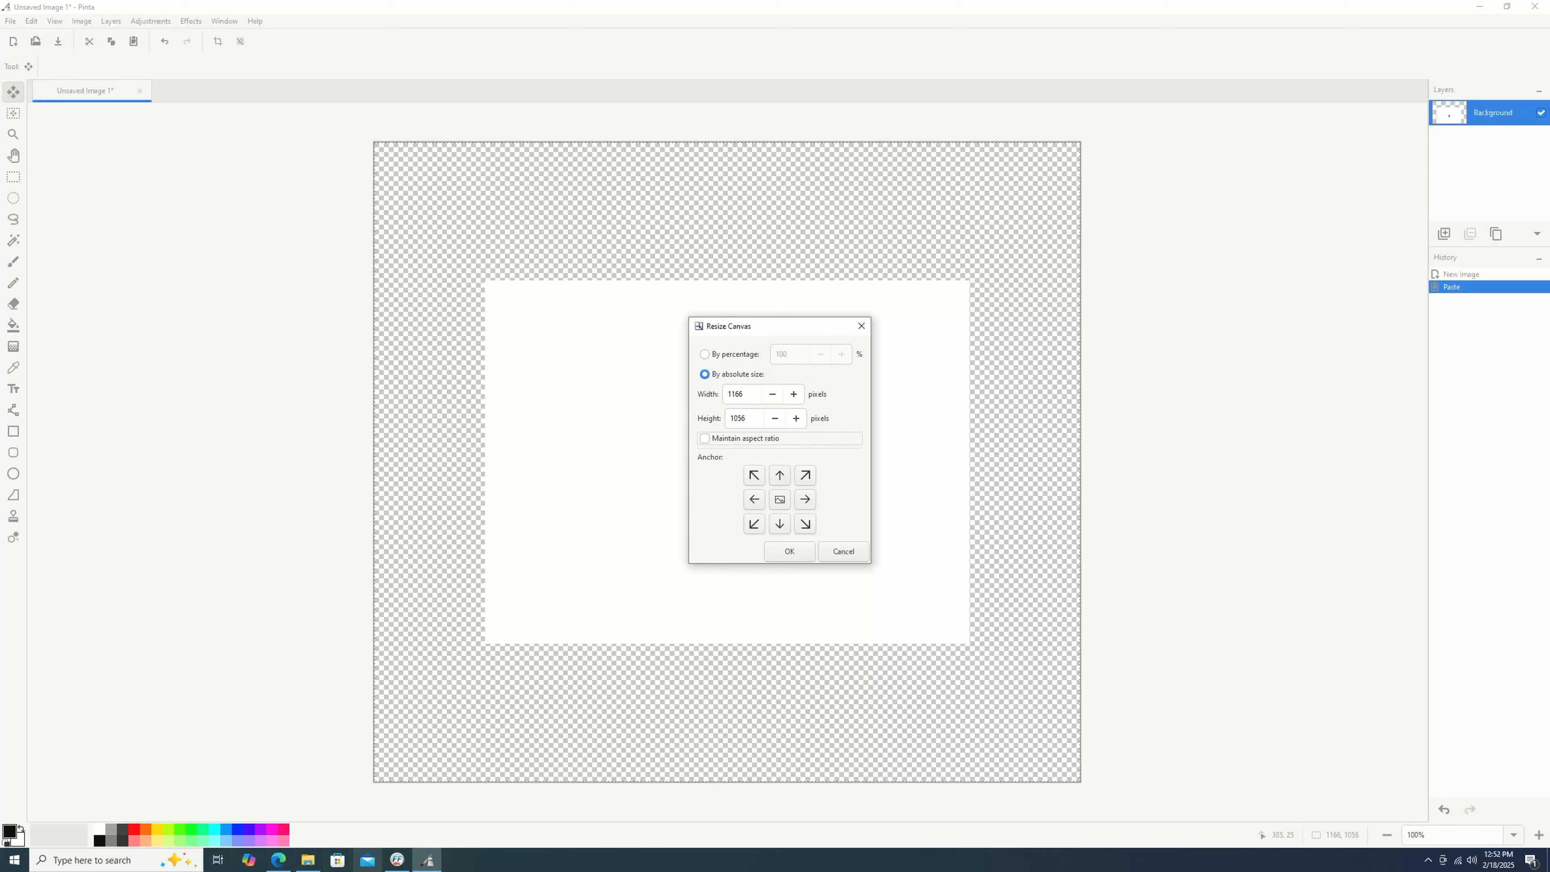
{"action": "left_click", "coordinate": [397, 860]}
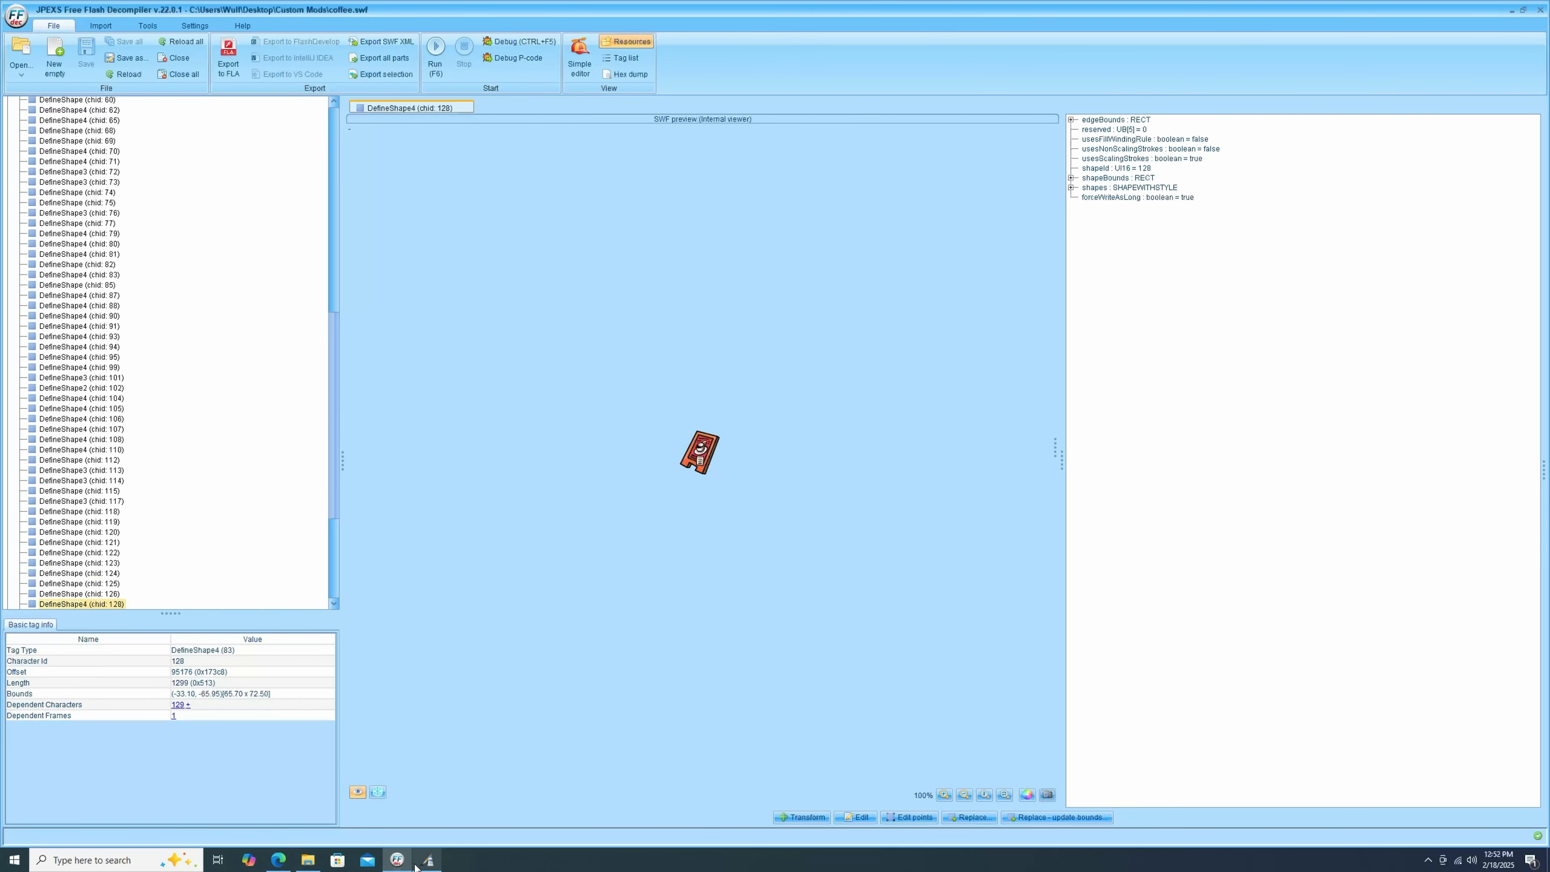
{"action": "left_click", "coordinate": [427, 860]}
{"action": "double_click", "coordinate": [747, 396]}
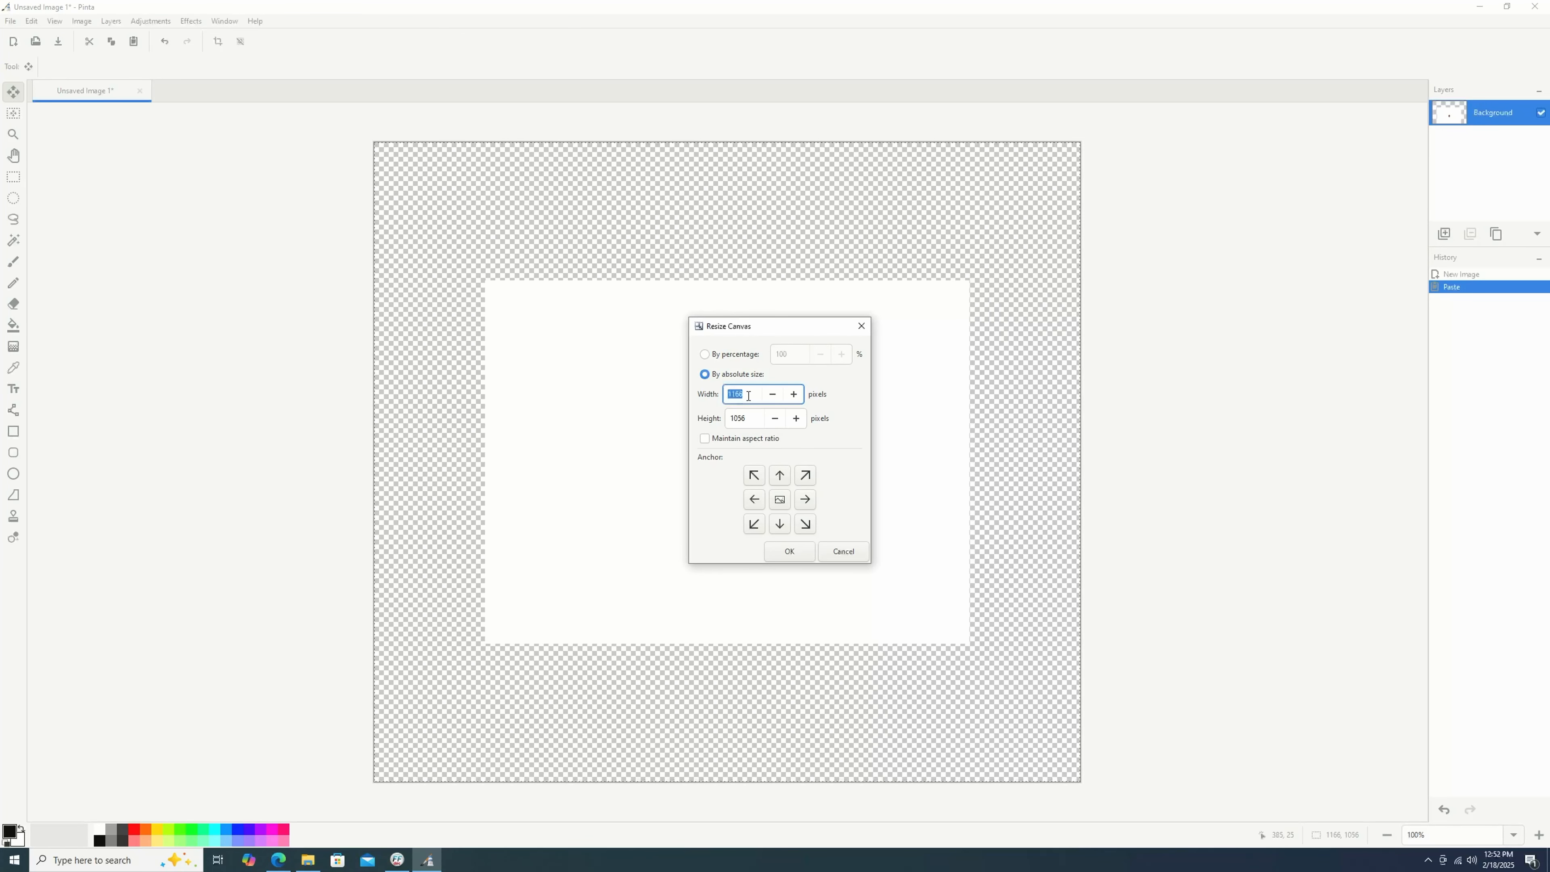
{"action": "type", "text": "6"}
{"action": "left_click", "coordinate": [389, 865]}
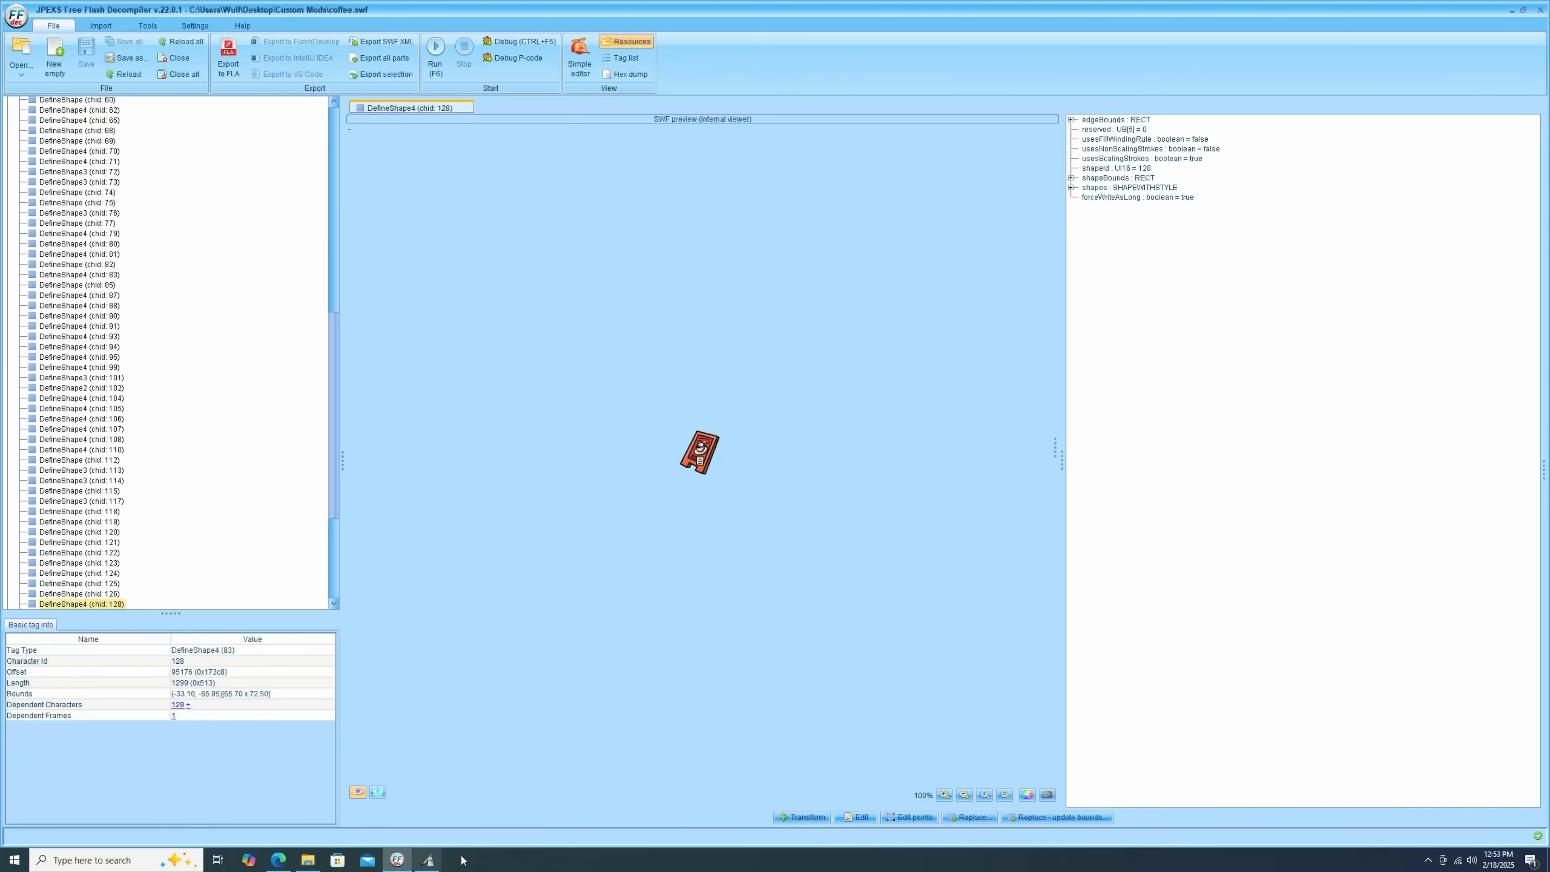
{"action": "left_click", "coordinate": [429, 861]}
{"action": "left_click", "coordinate": [754, 416]}
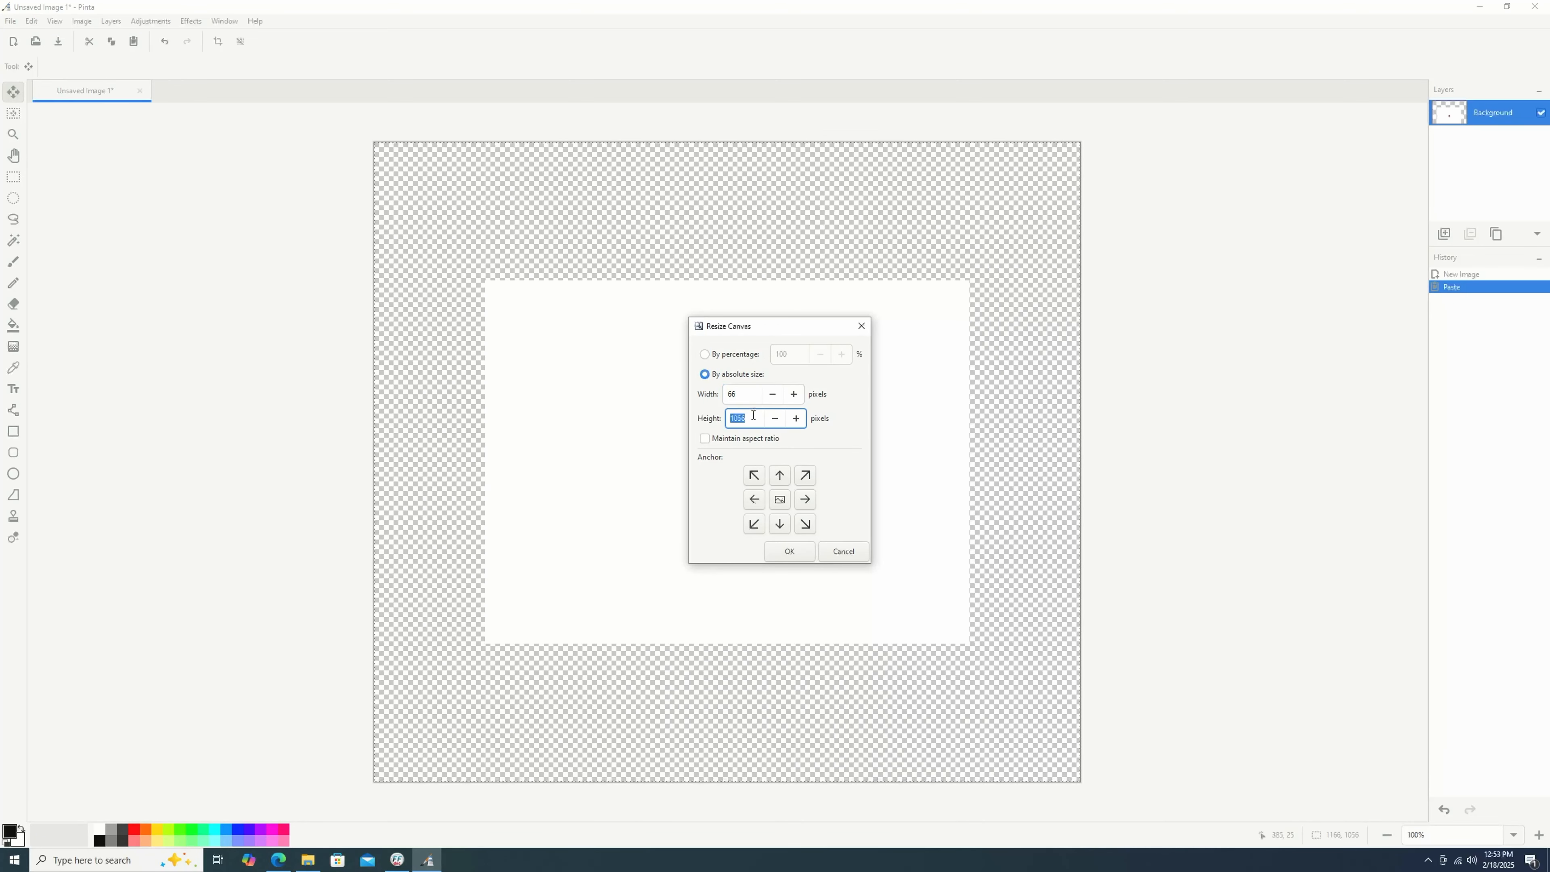
{"action": "type", "text": "72"}
{"action": "left_click", "coordinate": [788, 551]}
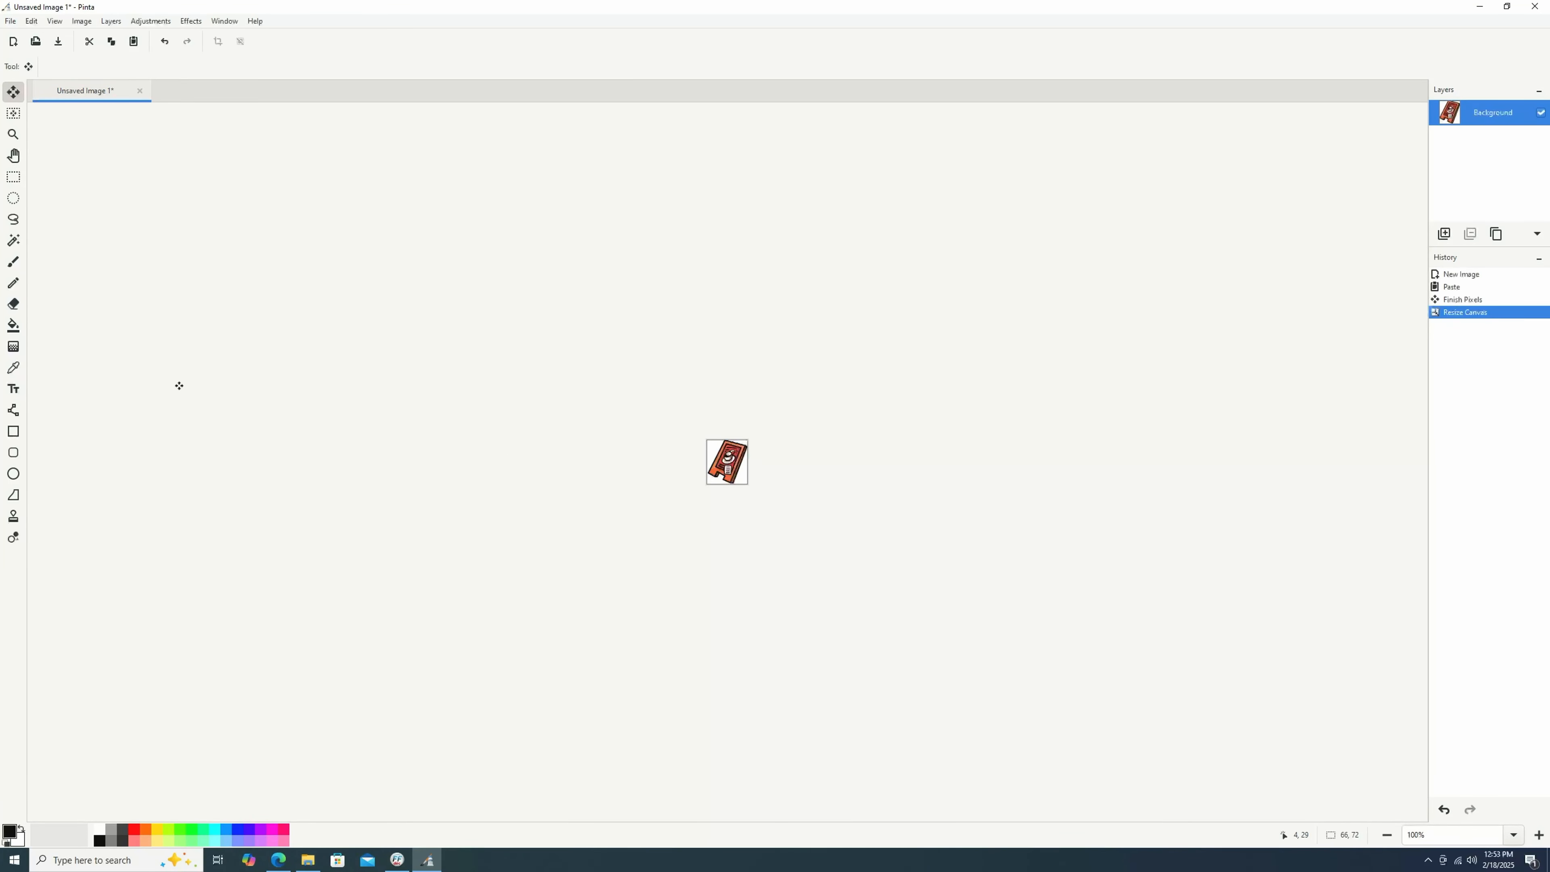
Try filling the background with the Magic Wand, then undo back to before the canvas resize.
{"action": "left_click", "coordinate": [13, 240]}
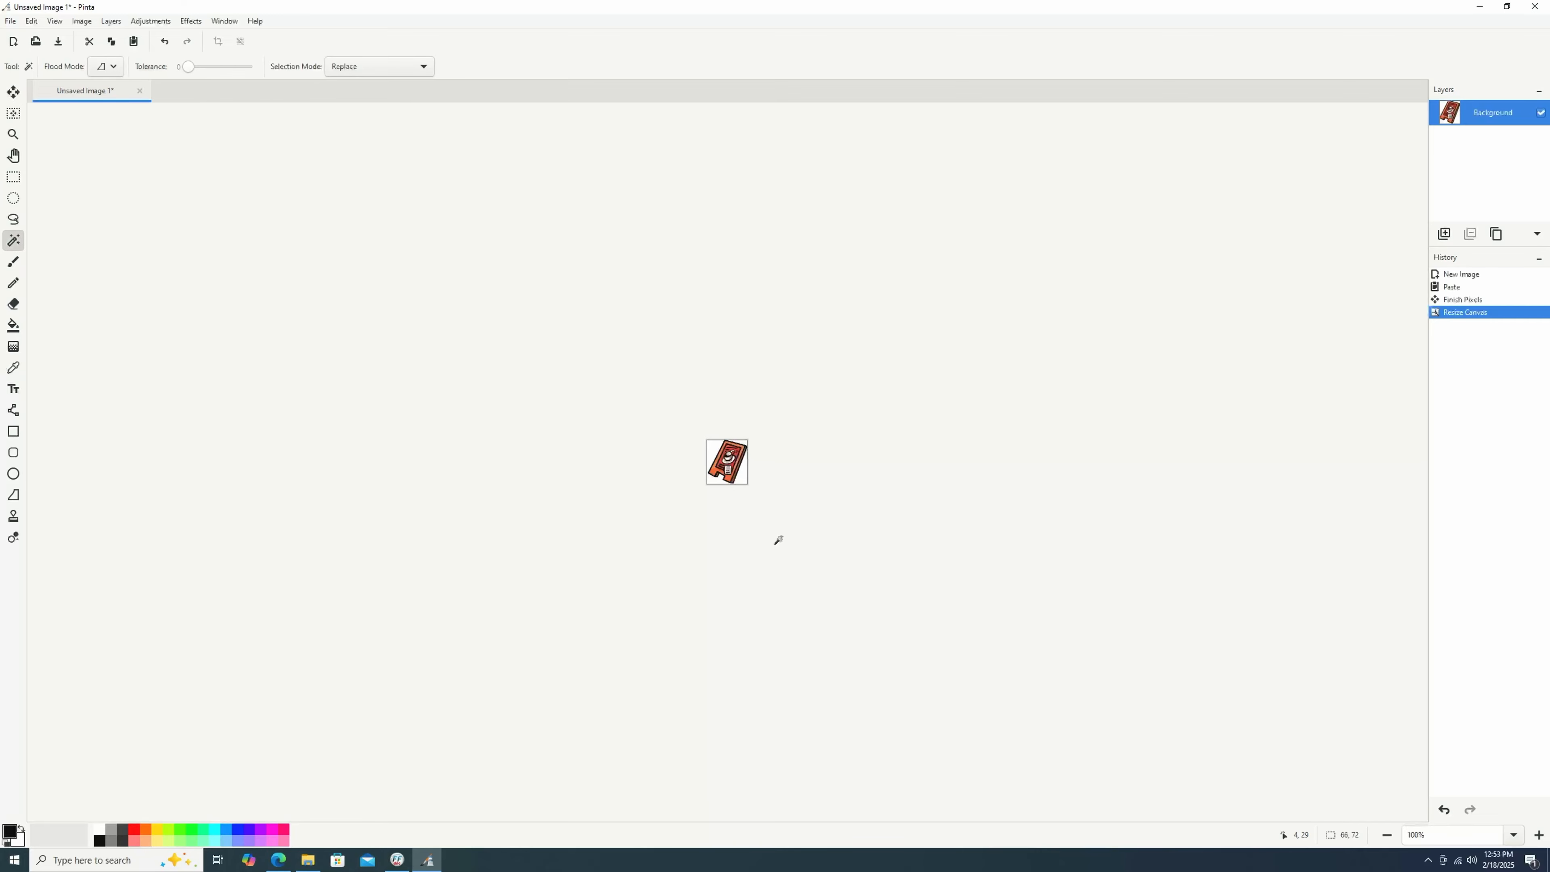
{"action": "left_click", "coordinate": [740, 479]}
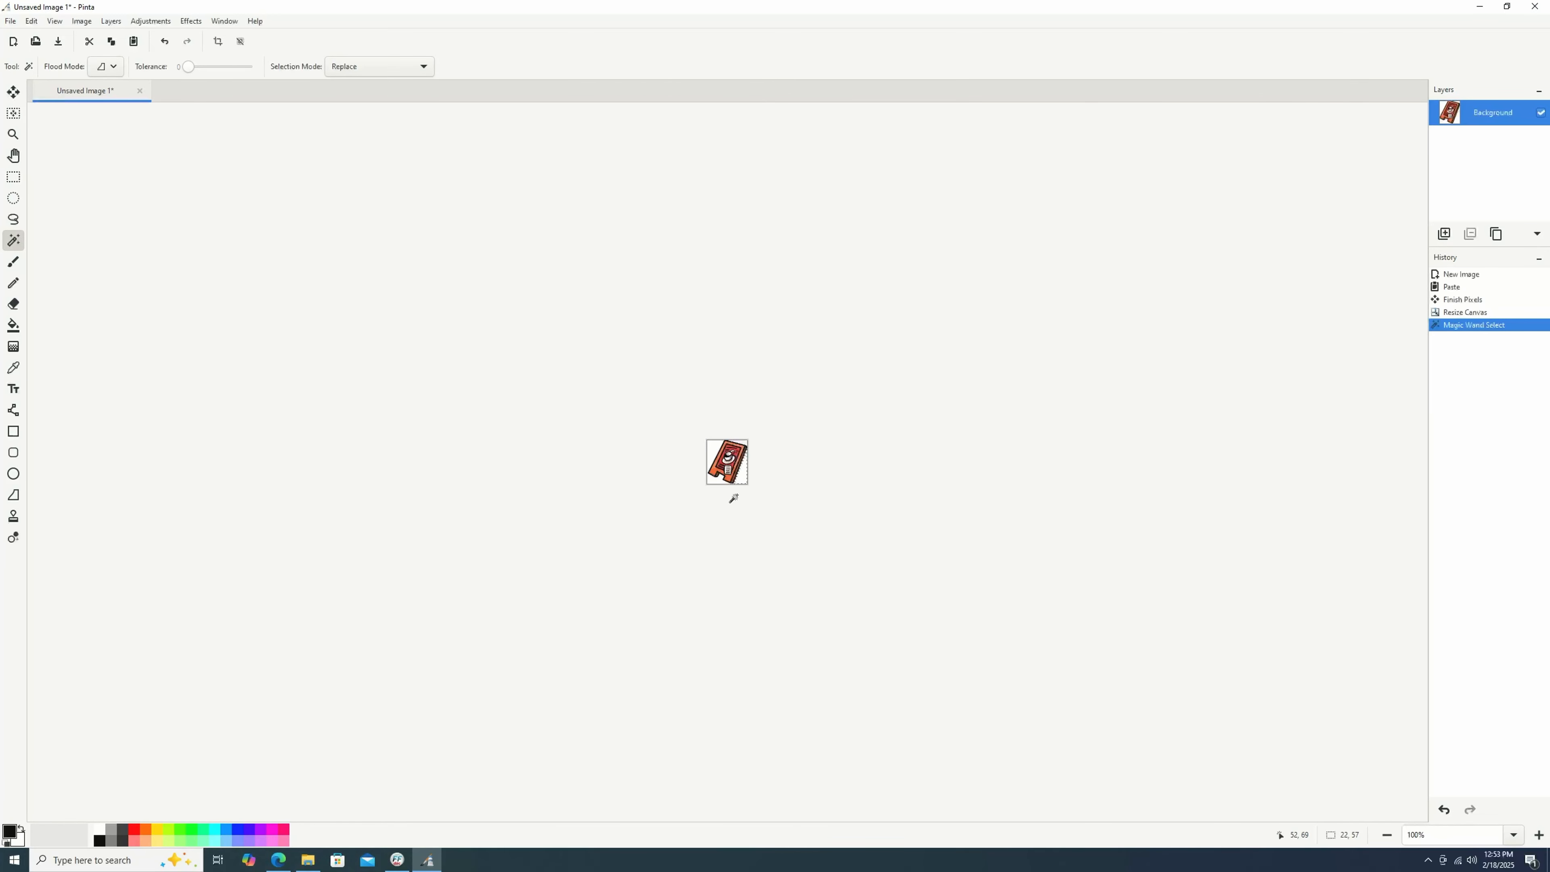
{"action": "key", "text": "BackSpace"}
{"action": "key", "text": "ctrl+z"}
{"action": "key", "text": "ctrl+z"}
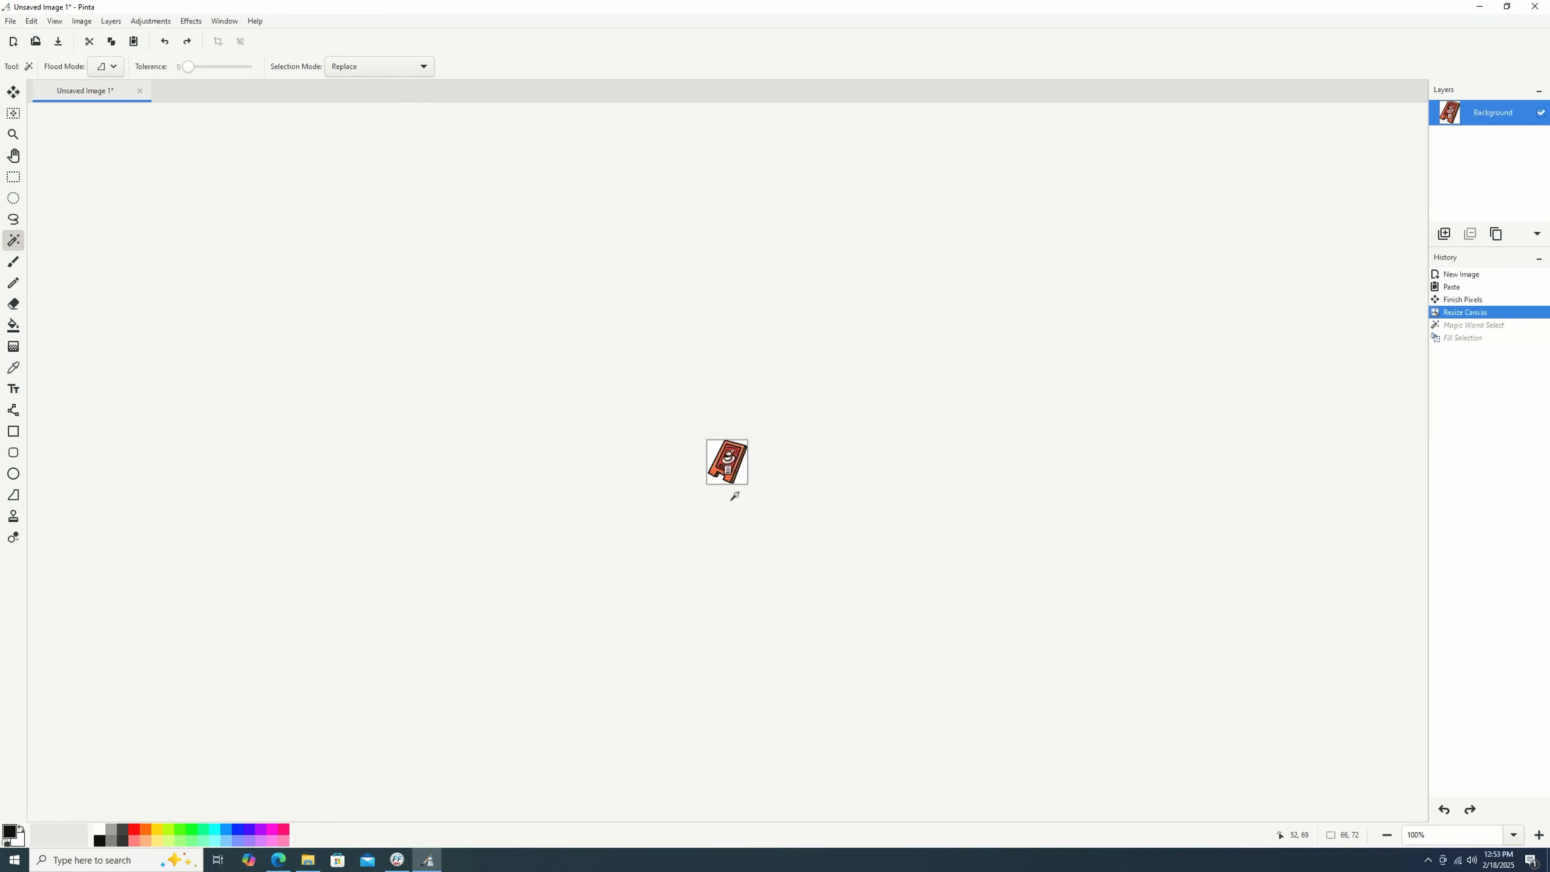
{"action": "key", "text": "ctrl+z"}
Select and erase the background areas around the sign with the Magic Wand, leaving them transparent.
{"action": "left_click", "coordinate": [885, 428]}
{"action": "key", "text": "BackSpace"}
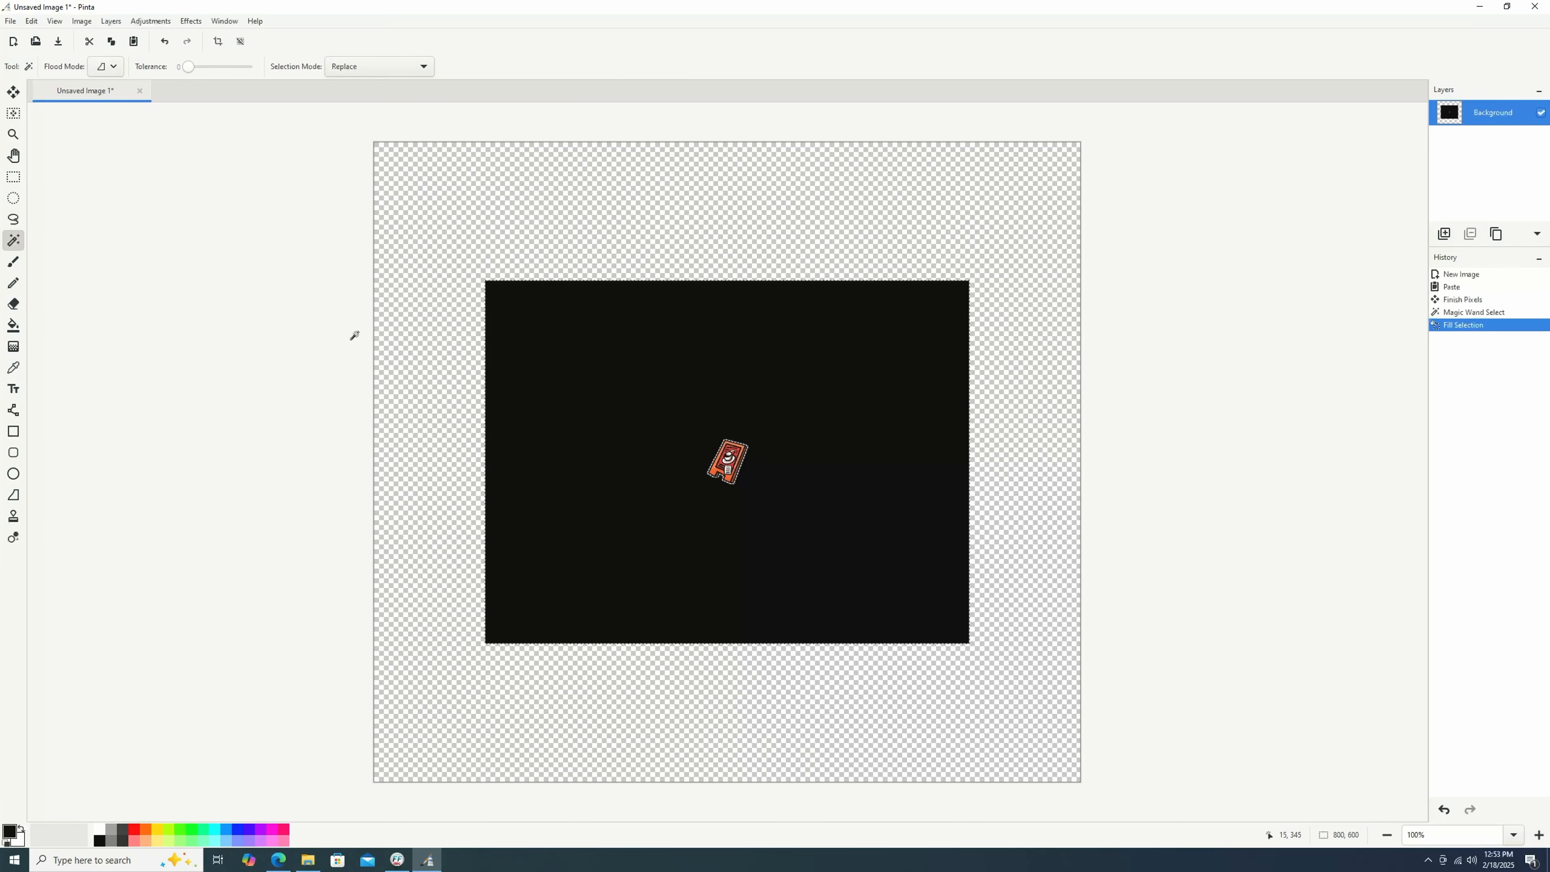
{"action": "left_click", "coordinate": [422, 373]}
{"action": "key", "text": "Delete"}
{"action": "left_click", "coordinate": [523, 416]}
{"action": "key", "text": "Delete"}
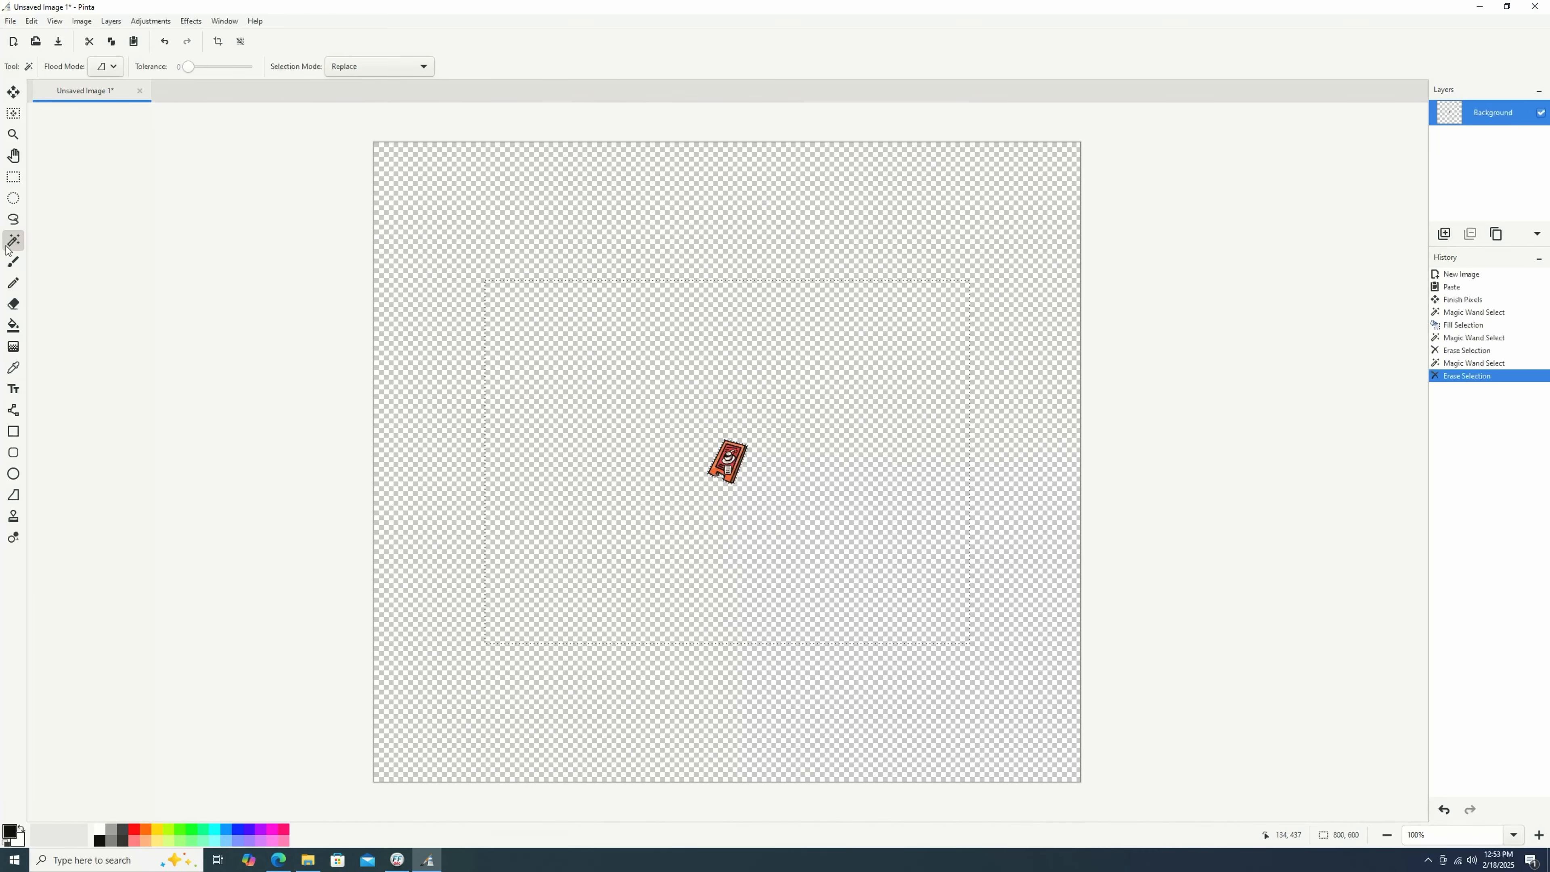
Resize the canvas by absolute size to 66 by 72 pixels with aspect ratio unlocked.
{"action": "left_click", "coordinate": [86, 22]}
{"action": "left_click", "coordinate": [119, 81]}
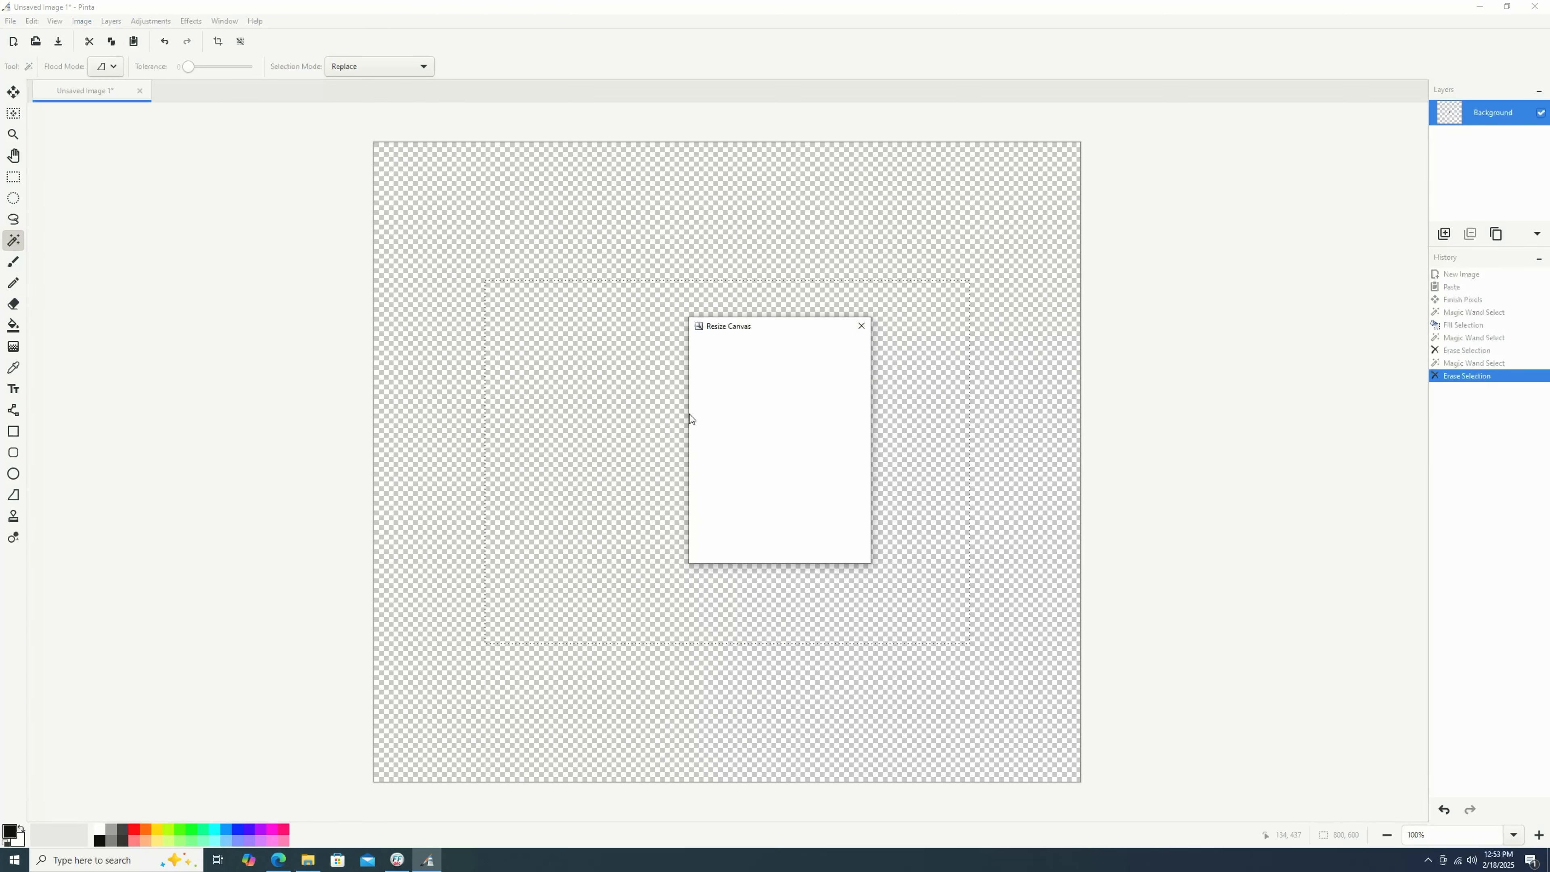
{"action": "left_click", "coordinate": [397, 859]}
{"action": "left_click", "coordinate": [429, 866]}
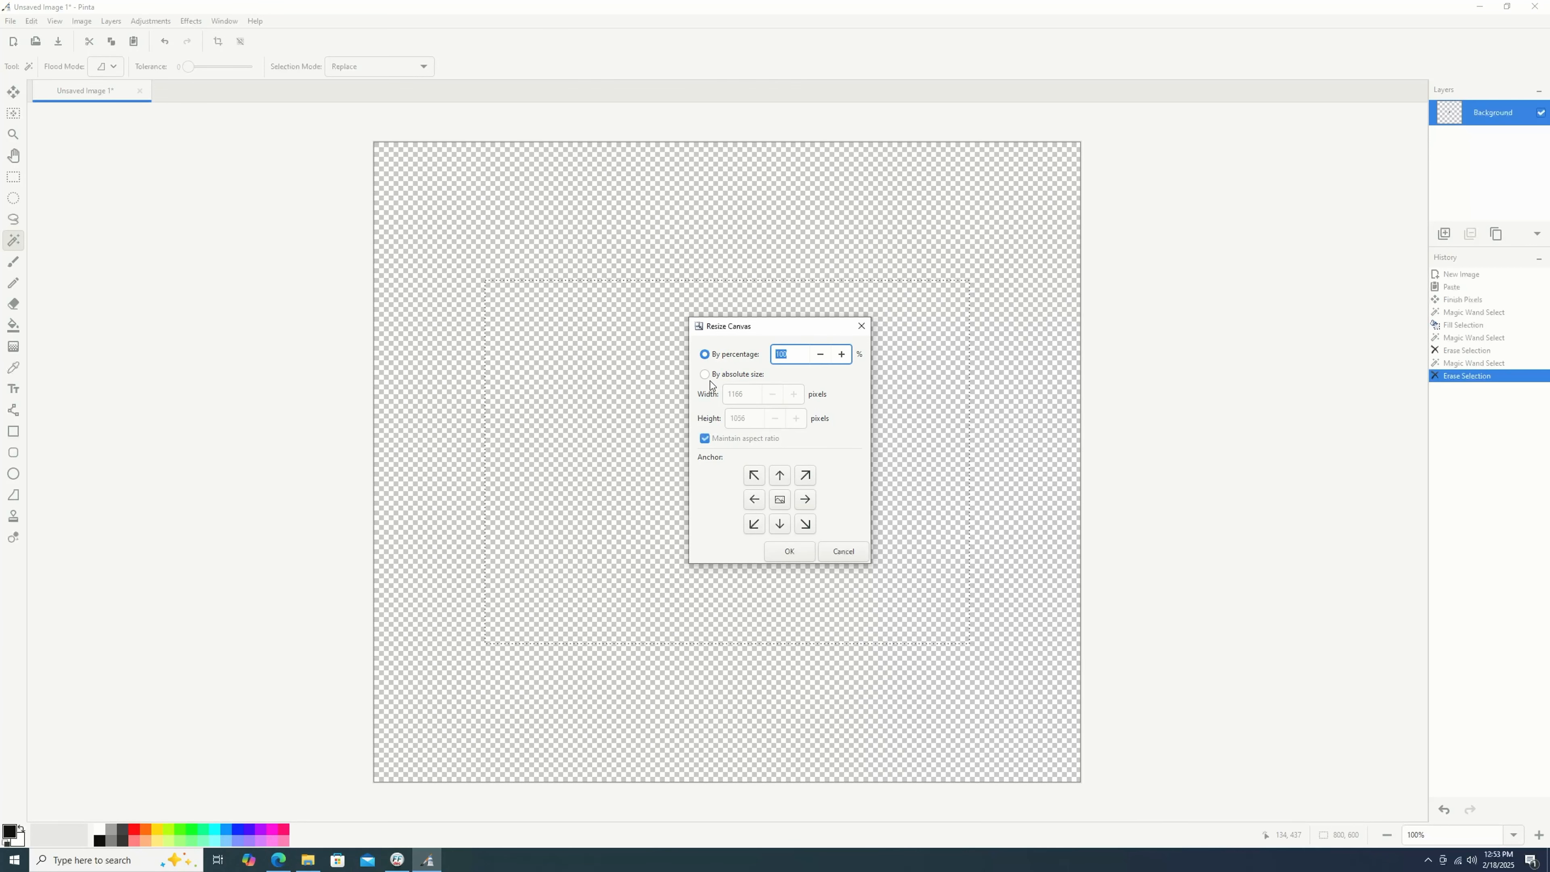
{"action": "left_click", "coordinate": [711, 376]}
{"action": "double_click", "coordinate": [740, 393]}
{"action": "type", "text": "66"}
{"action": "left_click", "coordinate": [723, 438]}
{"action": "double_click", "coordinate": [739, 419]}
{"action": "left_click", "coordinate": [398, 860]}
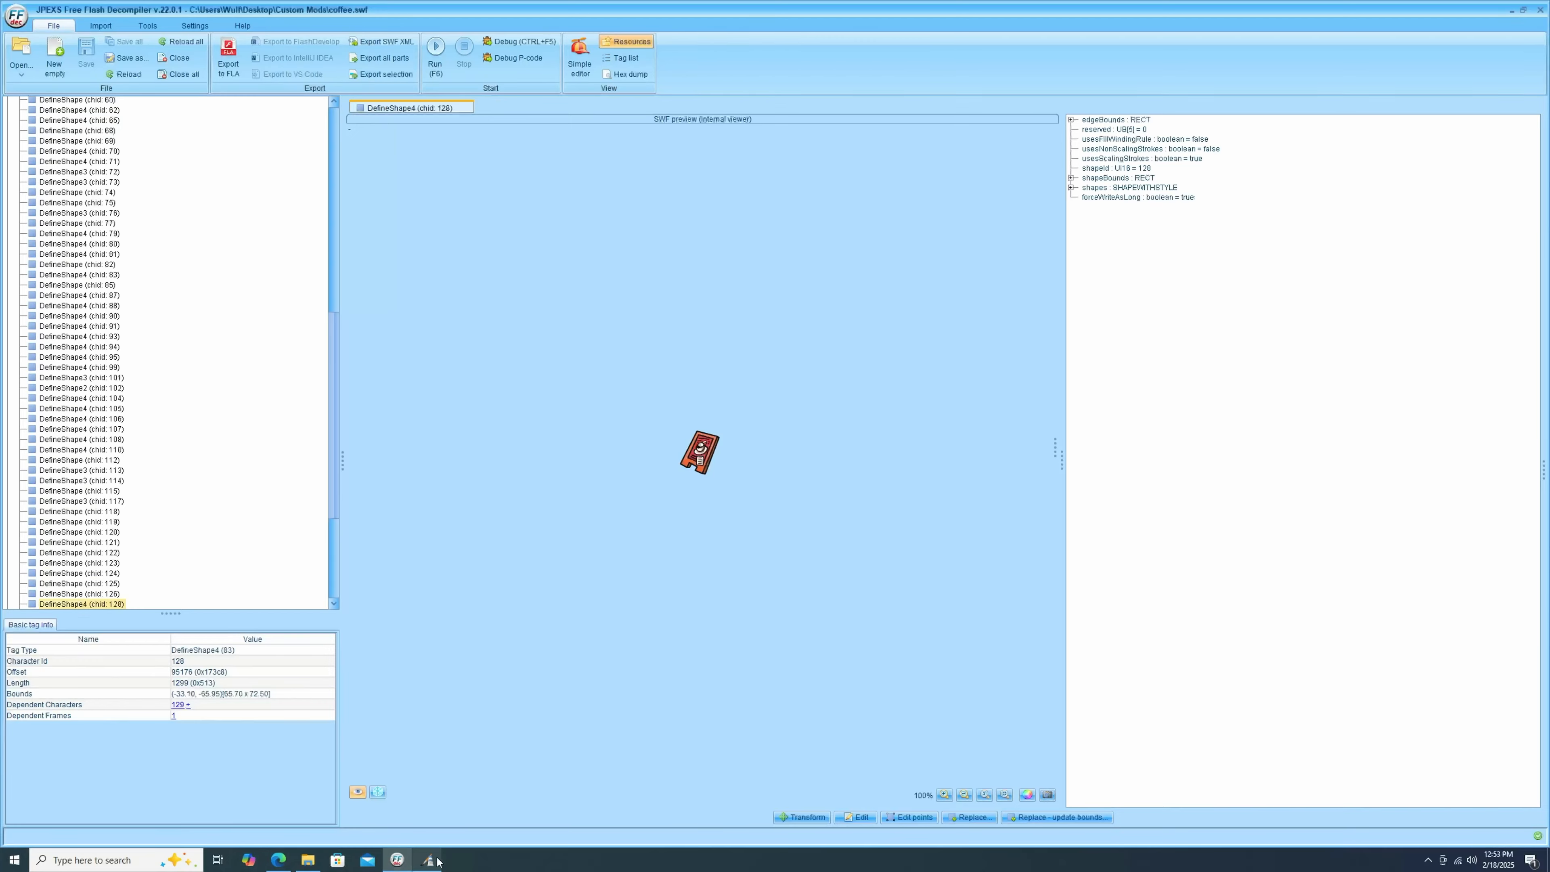
{"action": "left_click", "coordinate": [429, 864]}
{"action": "type", "text": "72"}
{"action": "key", "text": "Return"}
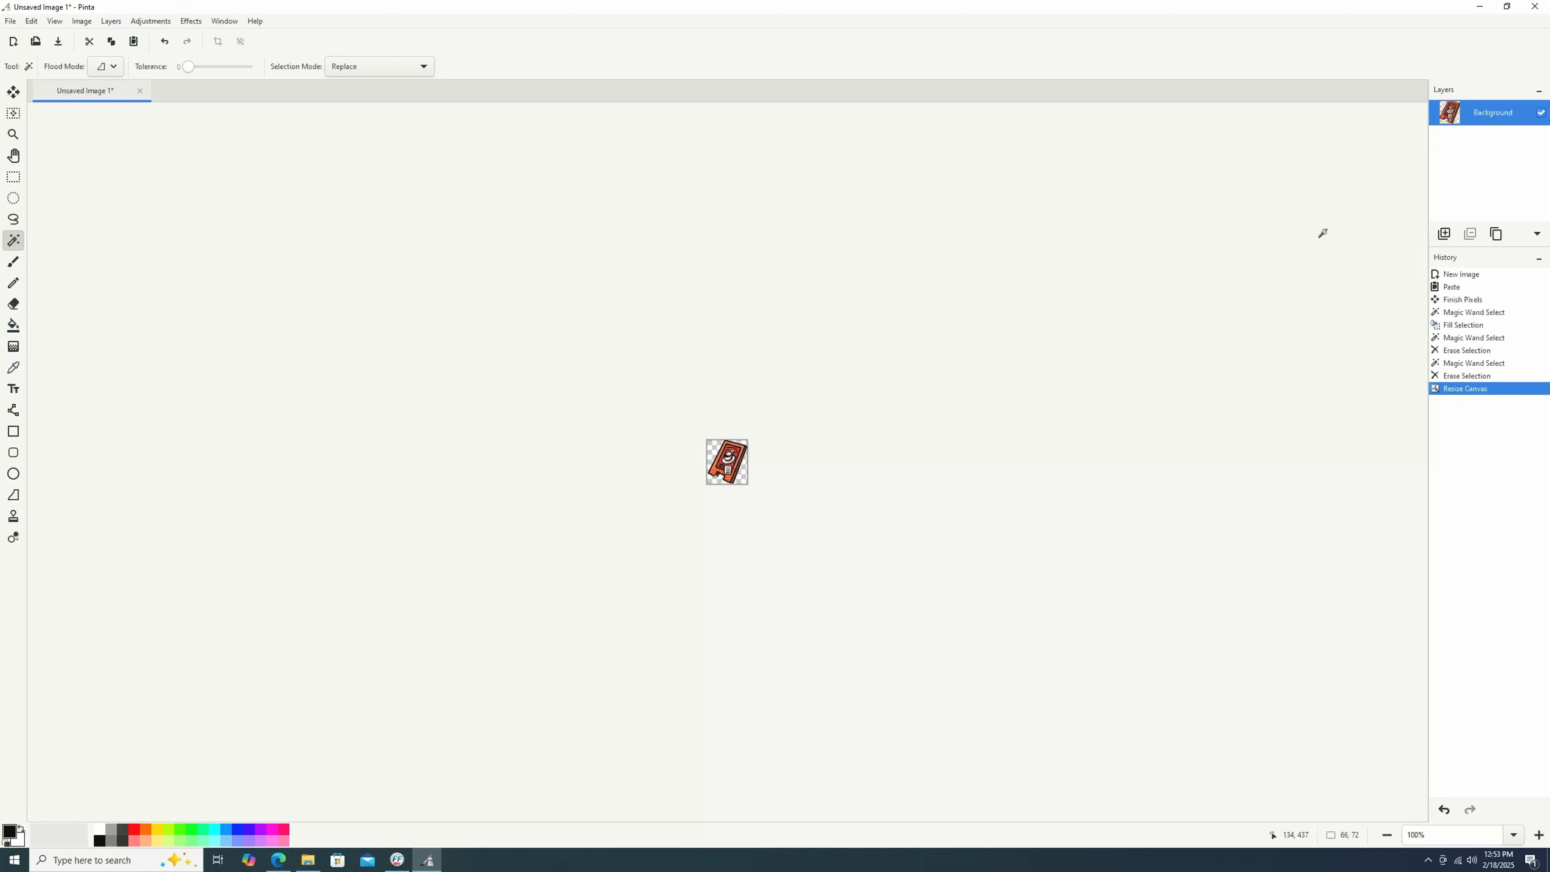
Create a new 1166 by 1056 pixel image with a white background.
{"action": "left_click", "coordinate": [7, 21]}
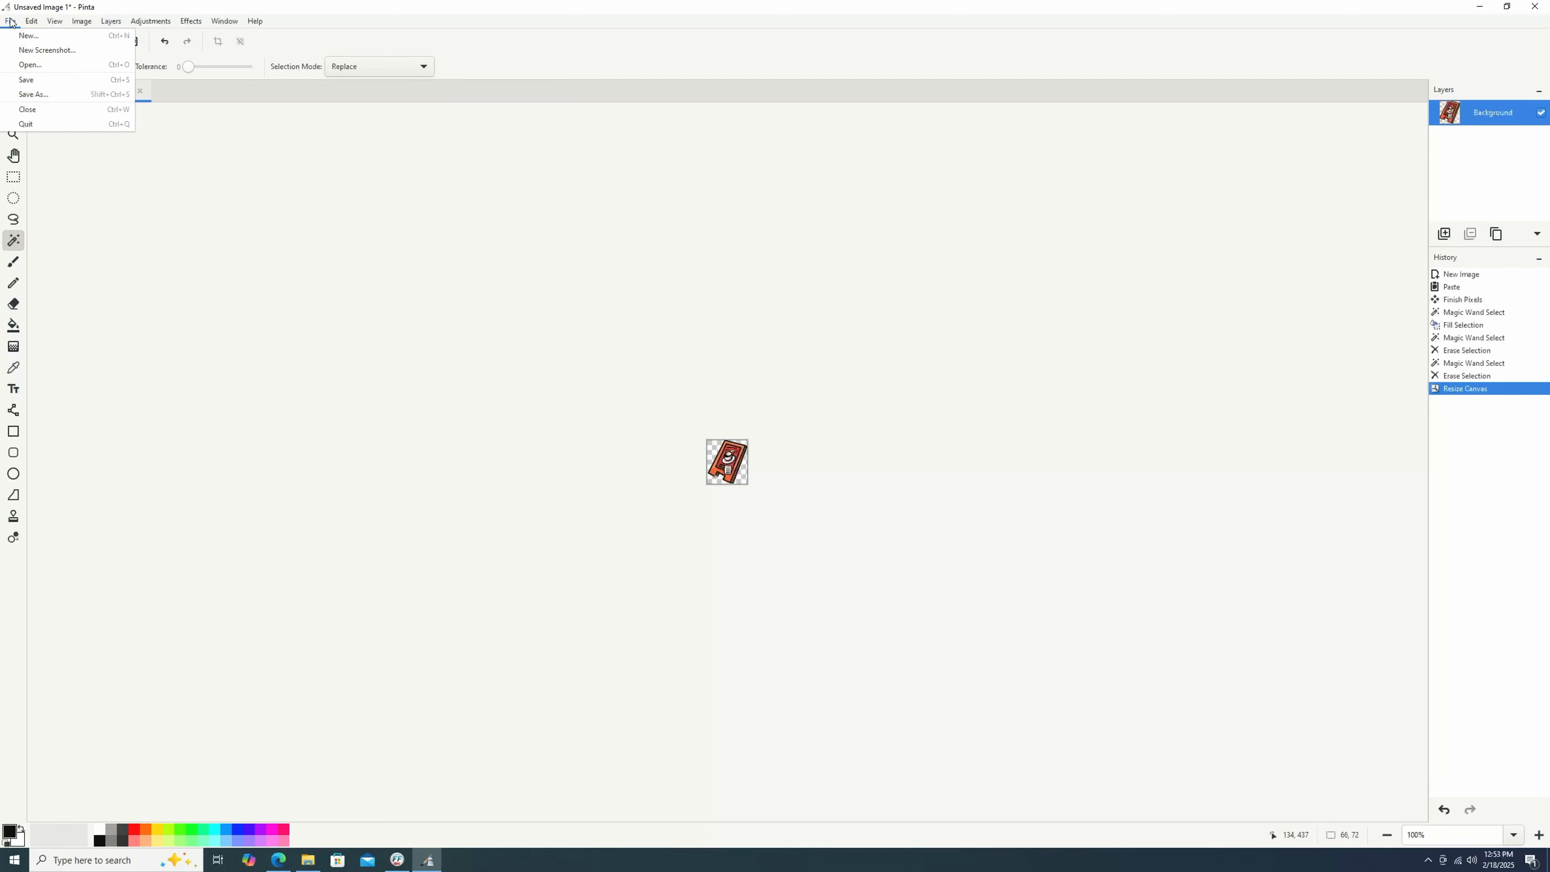
{"action": "left_click", "coordinate": [24, 34]}
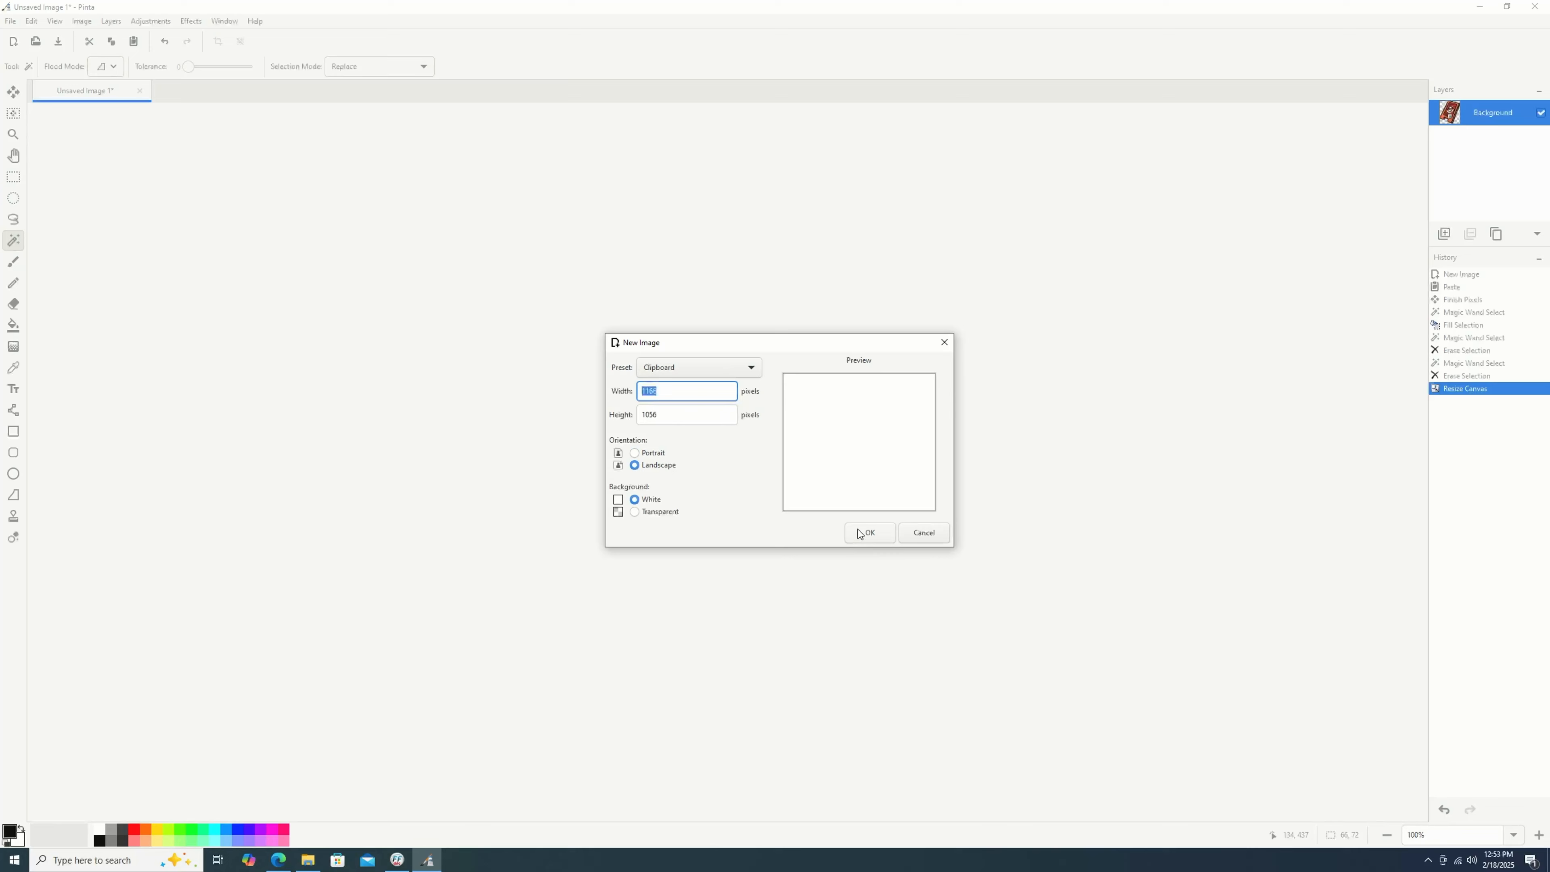
{"action": "left_click", "coordinate": [870, 531]}
Switch to the browser and copy the Pibb Xtra can image from the Coca-Cola product page.
{"action": "left_click", "coordinate": [279, 861]}
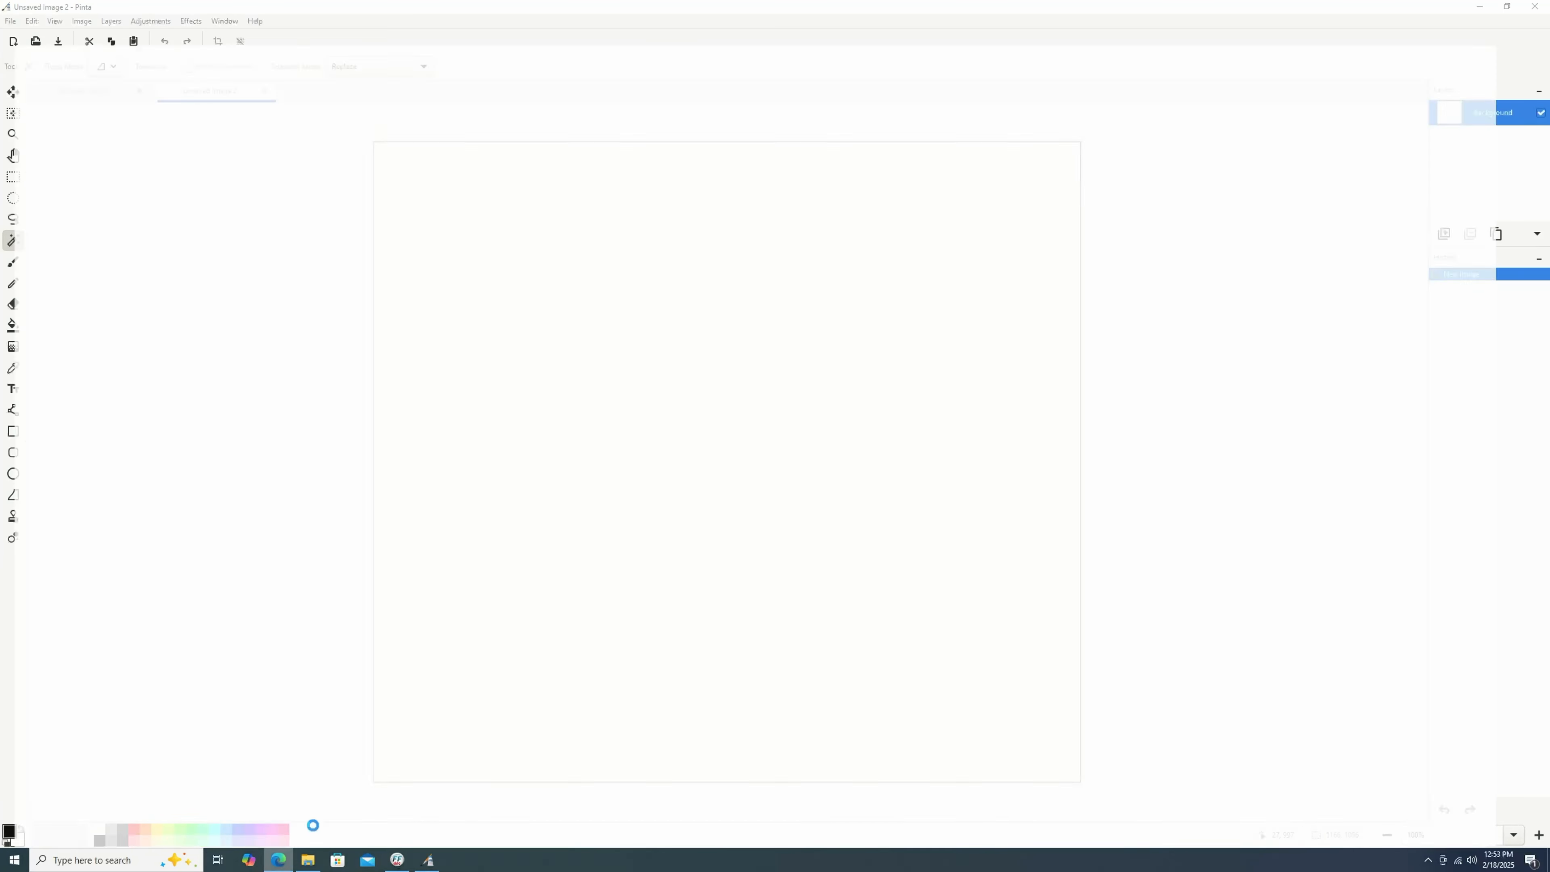
{"action": "scroll", "coordinate": [643, 368], "scroll_direction": "down", "scroll_amount": 1}
{"action": "scroll", "coordinate": [643, 369], "scroll_direction": "down", "scroll_amount": 2}
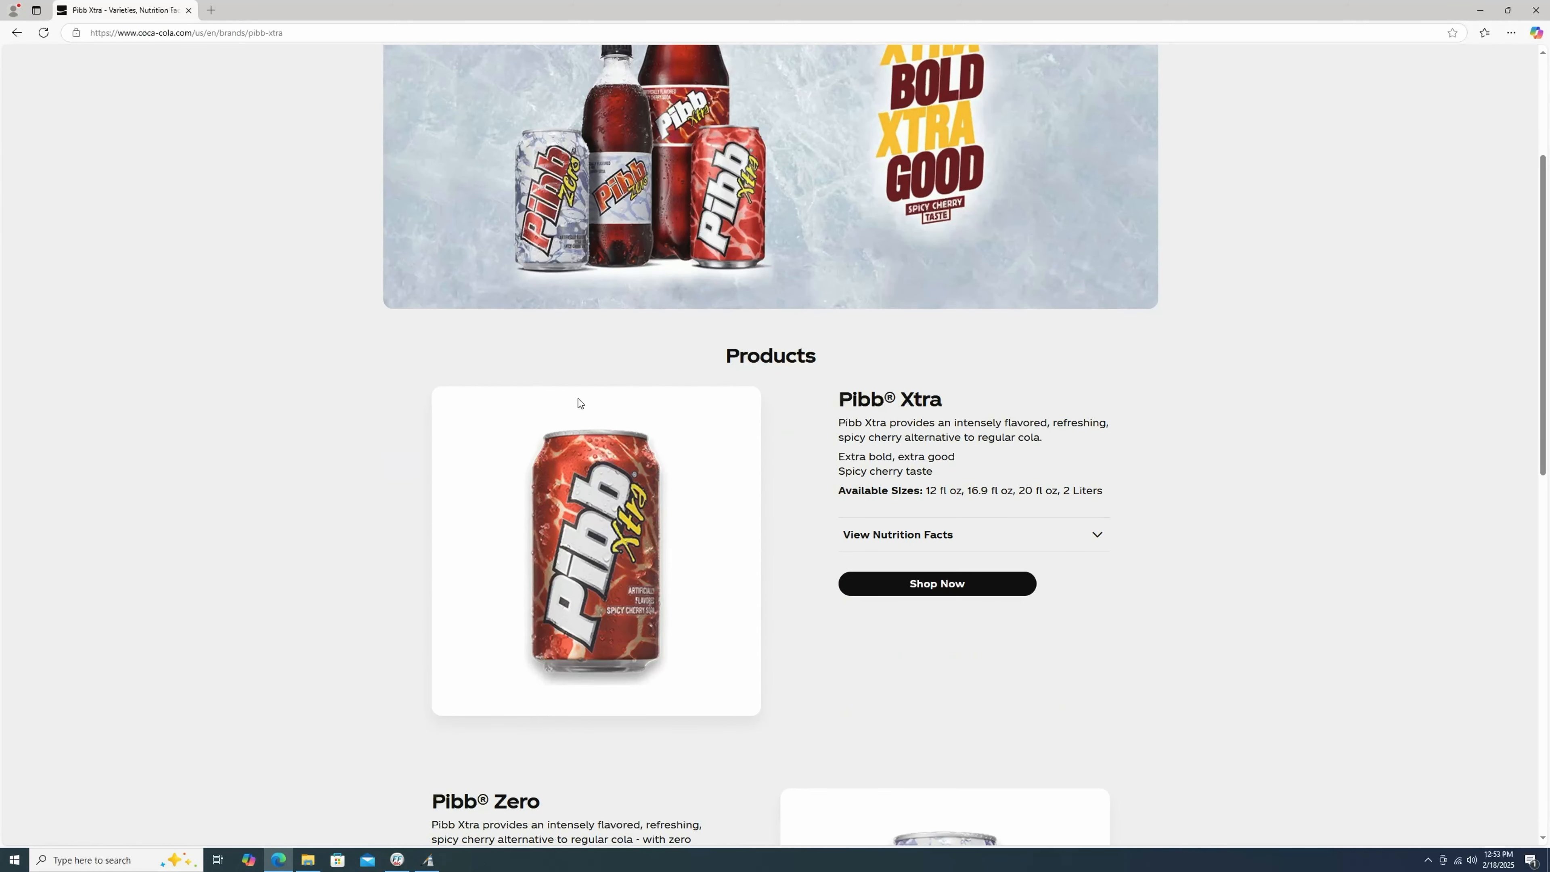
{"action": "right_click", "coordinate": [605, 500]}
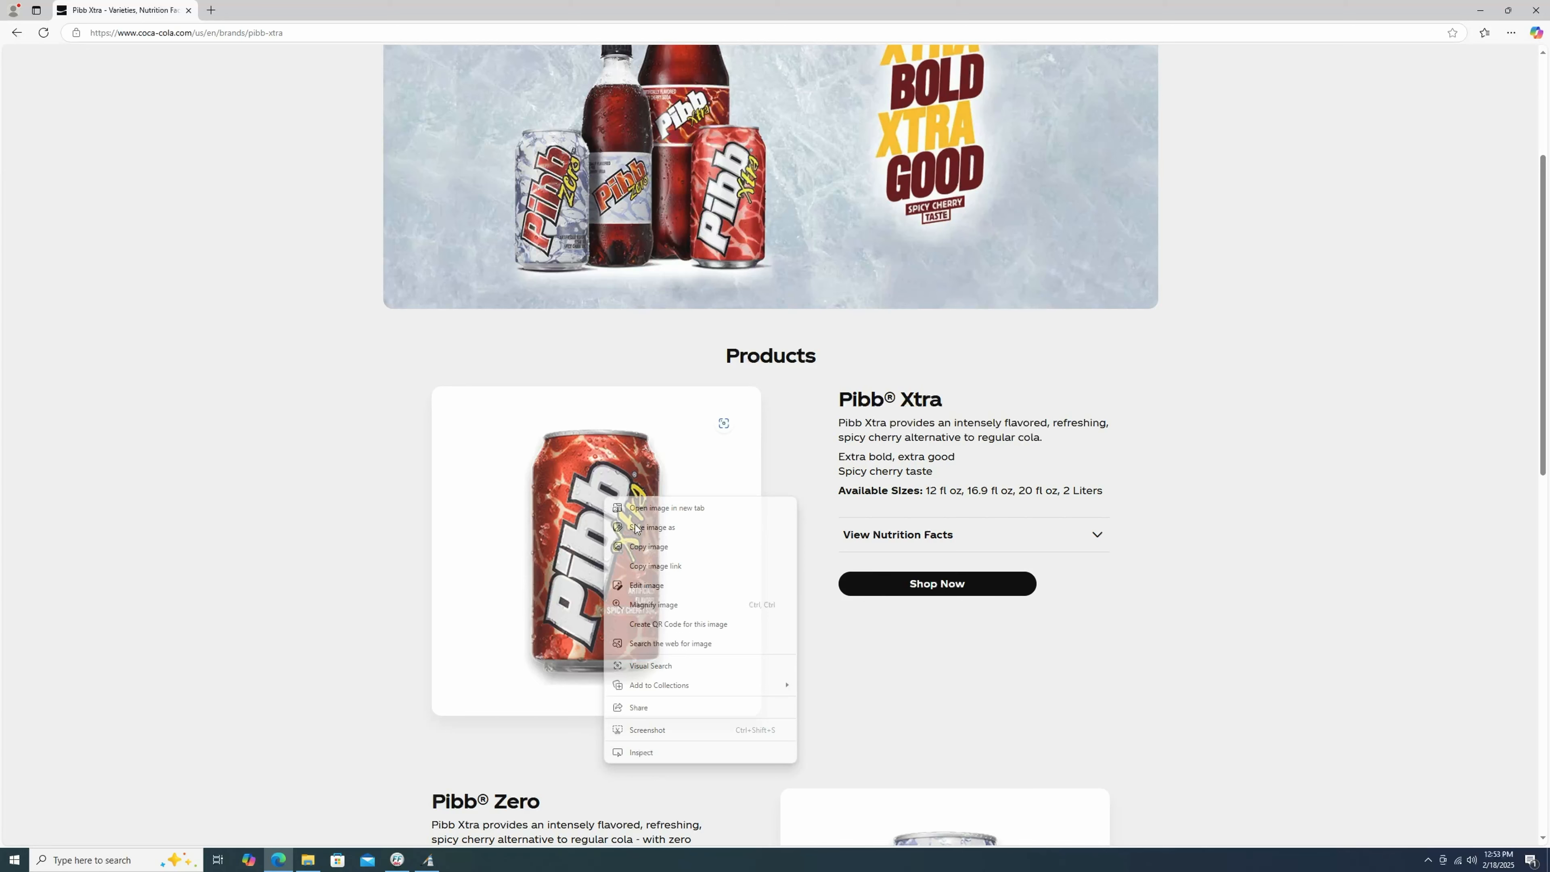
{"action": "left_click", "coordinate": [648, 546]}
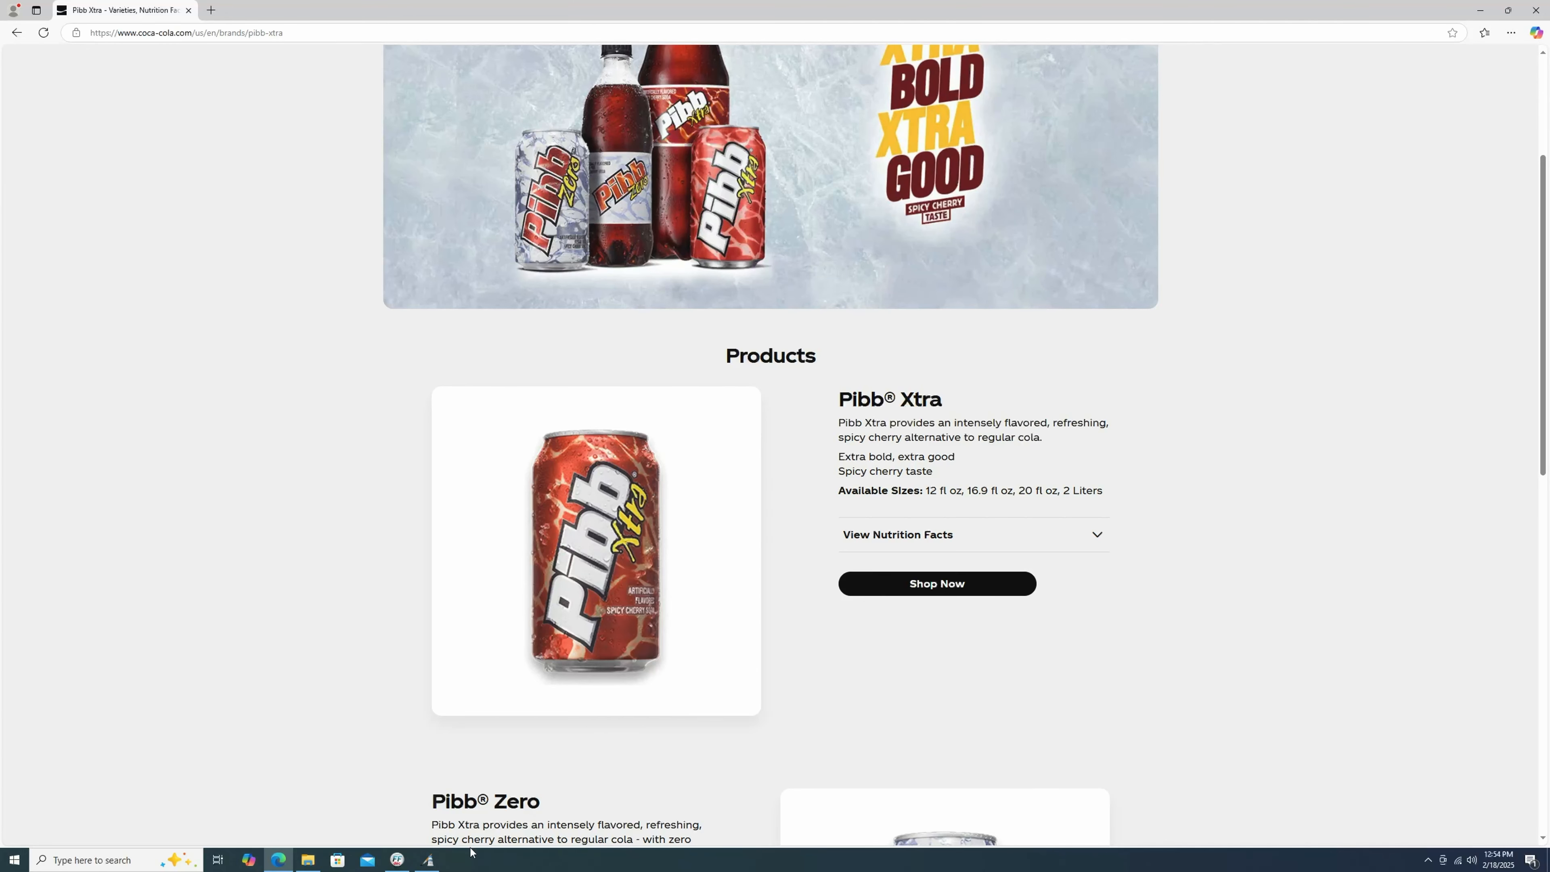
Switch back to Pinta, paste the can image into the new canvas and move it toward the centre.
{"action": "left_click", "coordinate": [427, 861]}
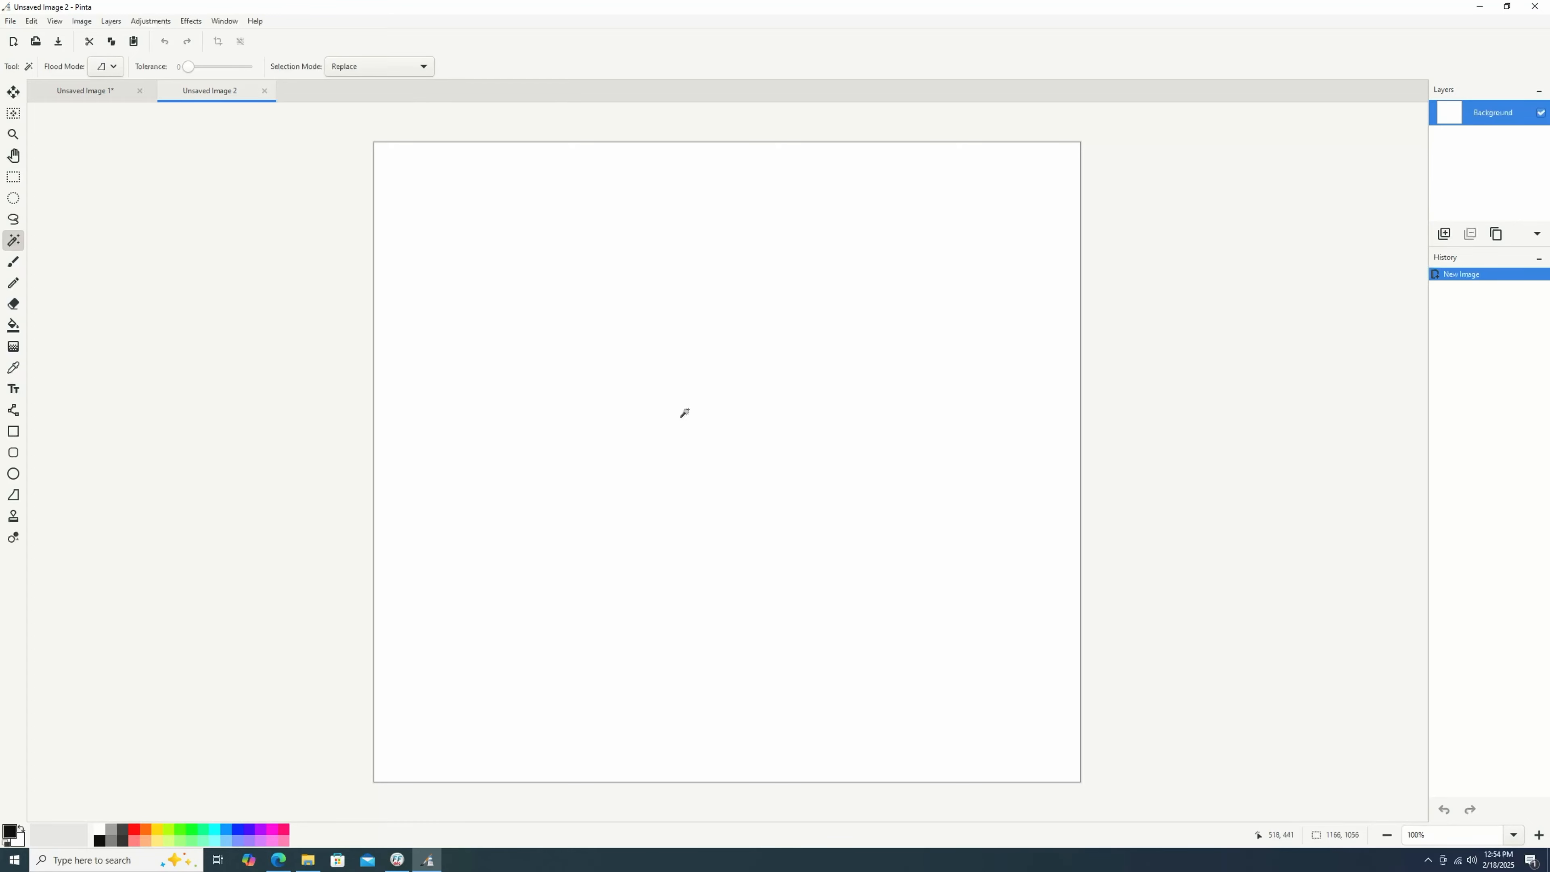
{"action": "key", "text": "ctrl+v"}
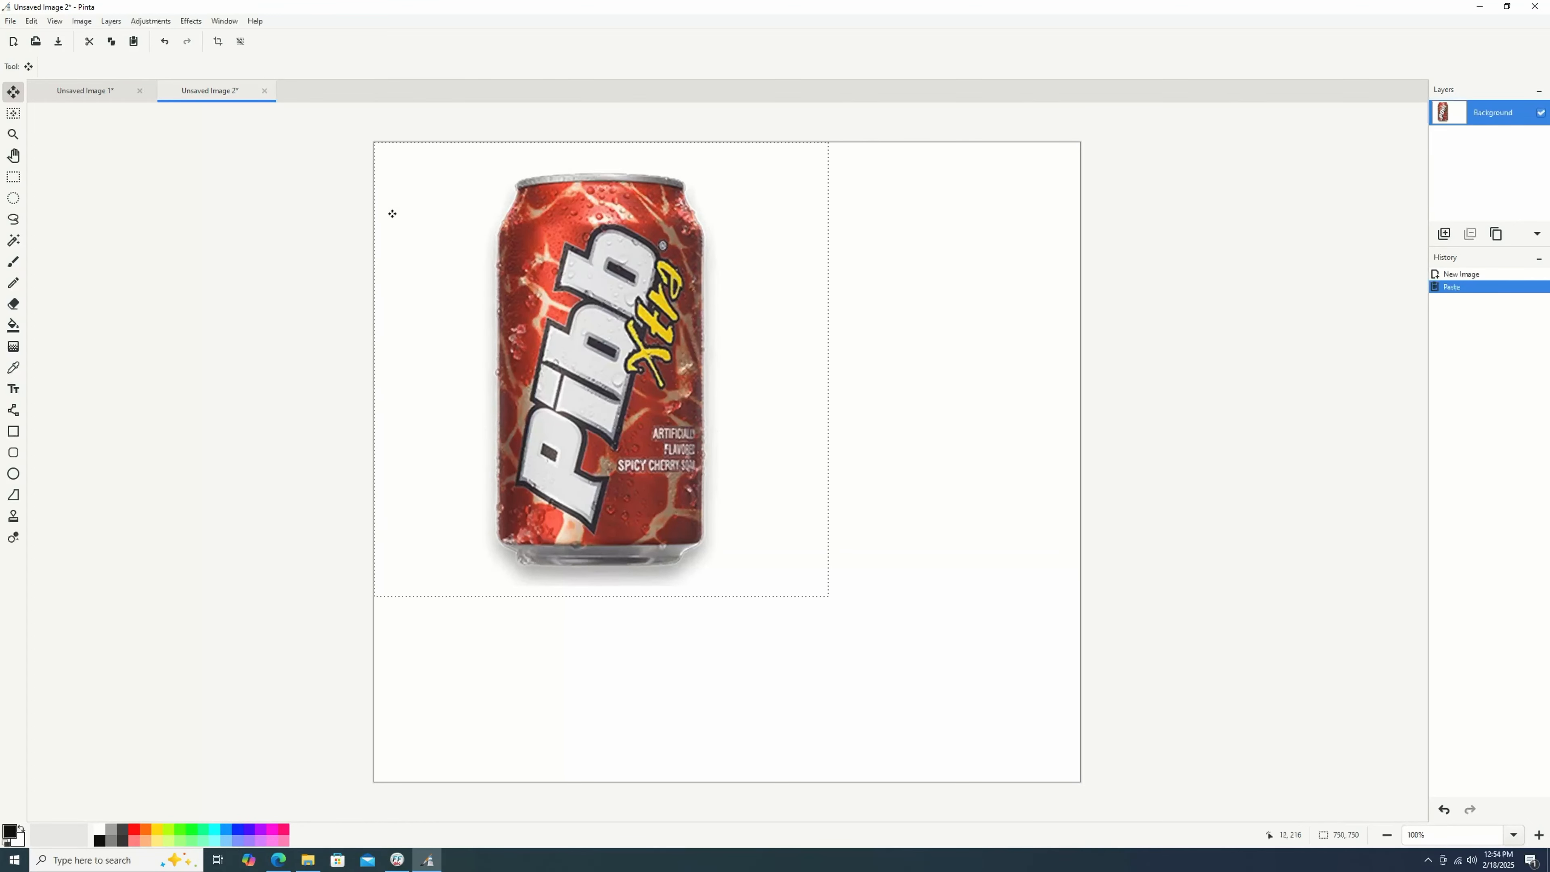
{"action": "mouse_move", "coordinate": [511, 259]}
{"action": "left_mouse_down"}
{"action": "mouse_move", "coordinate": [668, 318]}
{"action": "mouse_move", "coordinate": [645, 322]}
{"action": "left_mouse_up"}
Select the white background around the can with the Magic Wand and erase it to transparency.
{"action": "left_click", "coordinate": [12, 242]}
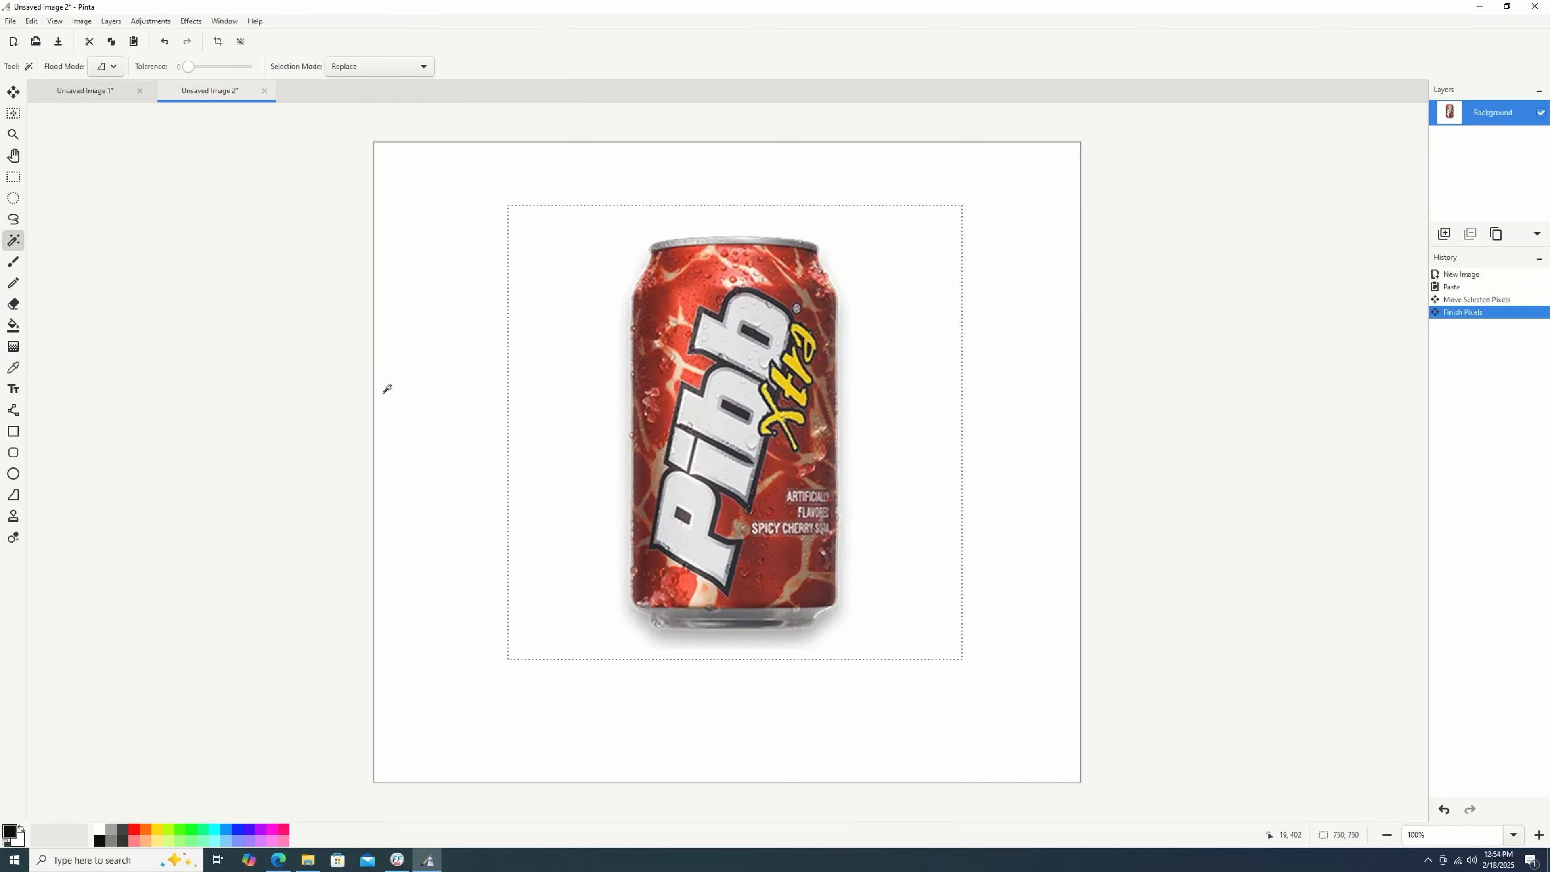
{"action": "left_click", "coordinate": [469, 383]}
{"action": "key", "text": "BackSpace"}
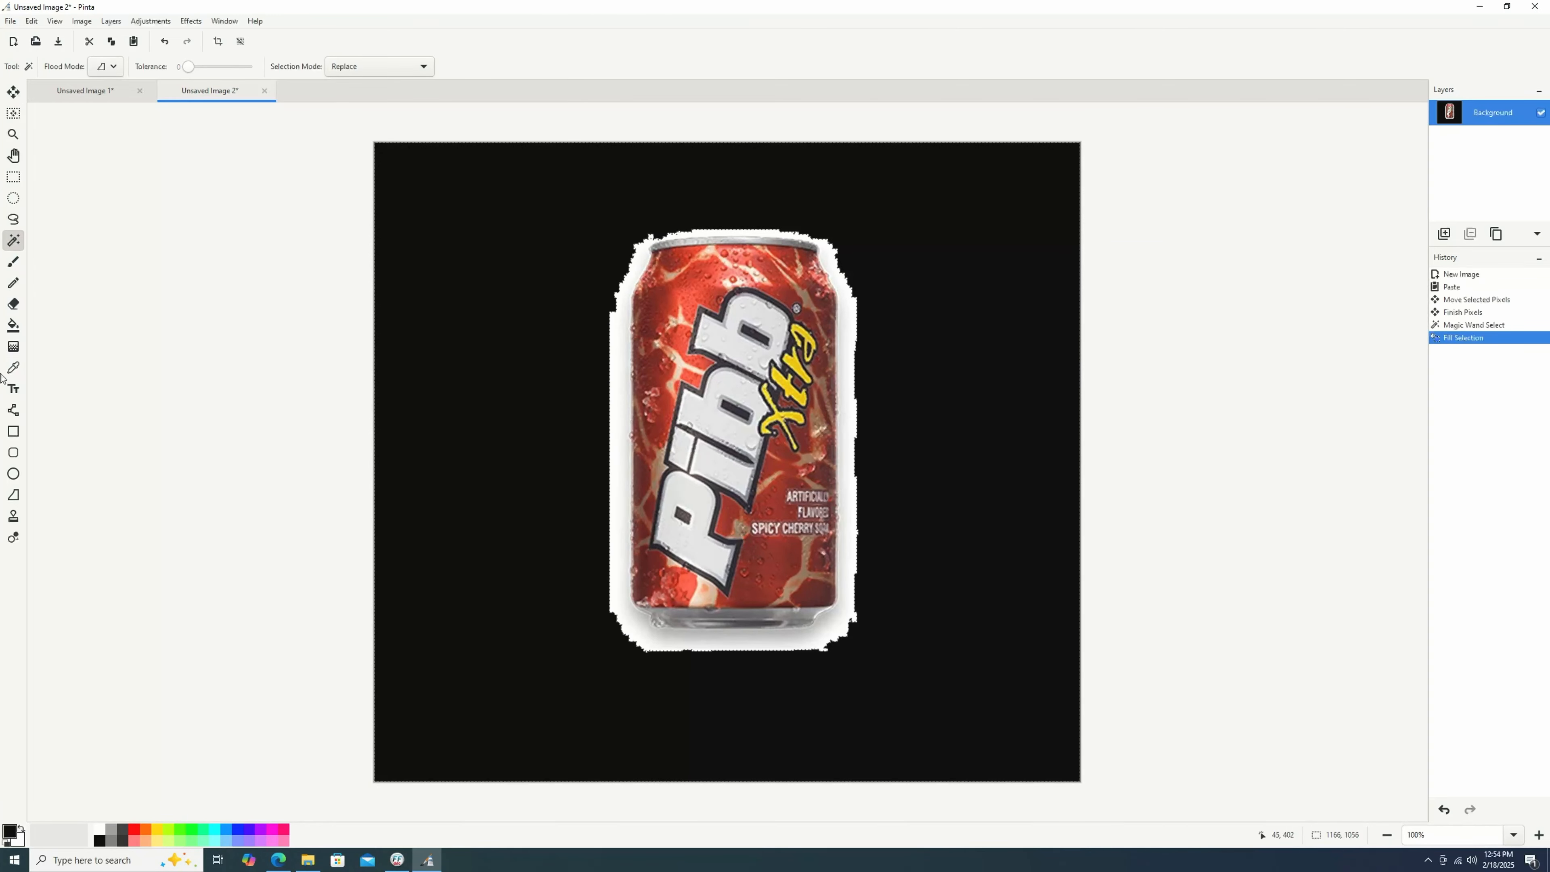
{"action": "left_click", "coordinate": [539, 366]}
{"action": "key", "text": "Delete"}
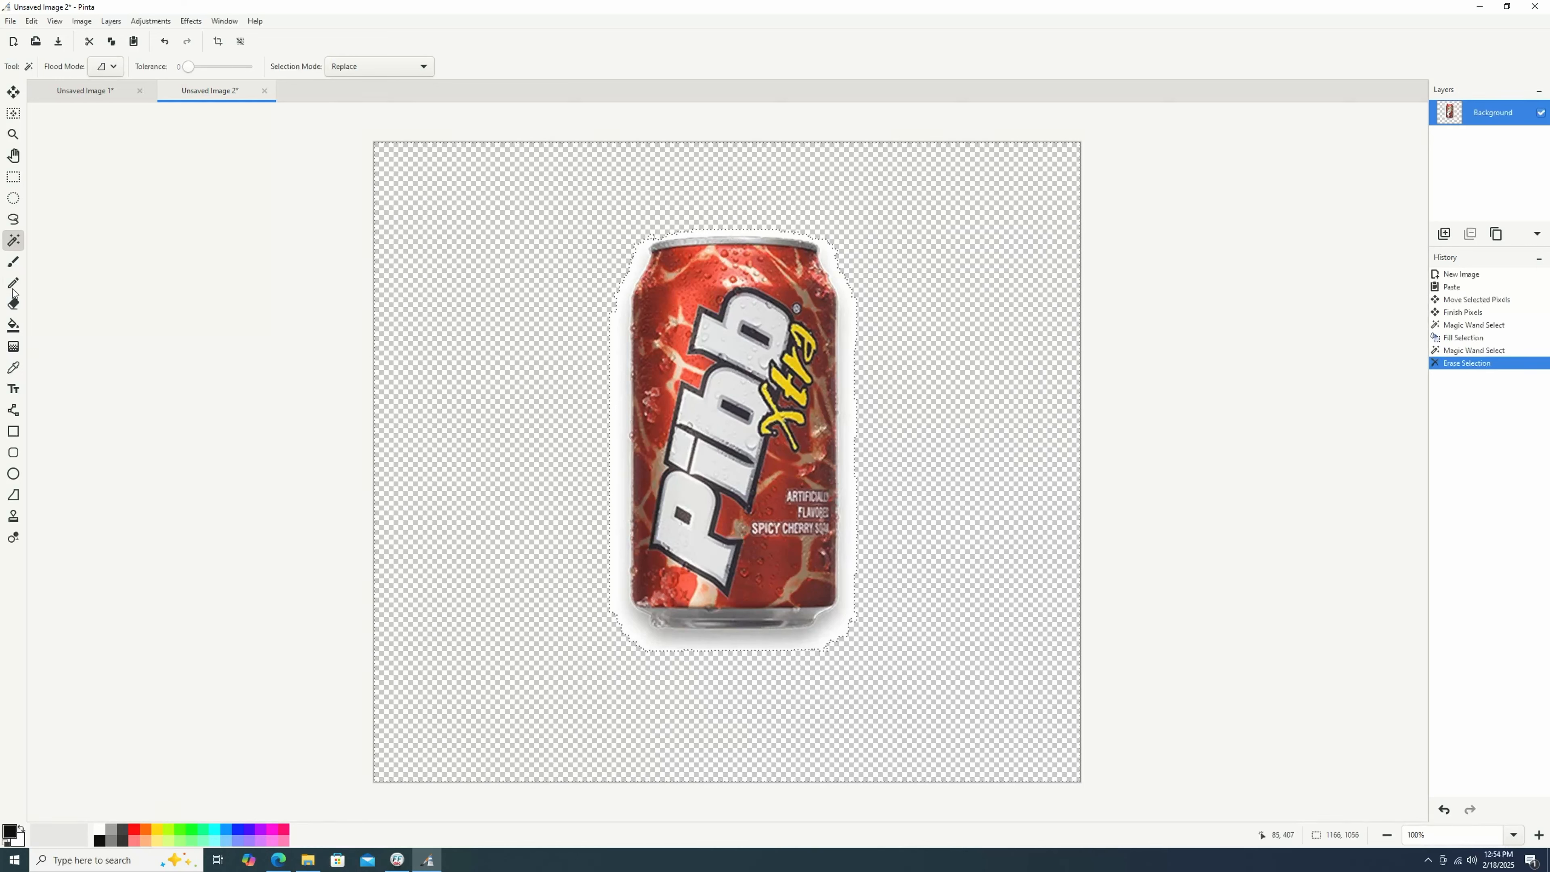
Select the whole canvas and erase the white halo along the can's left edge with the Eraser.
{"action": "left_click", "coordinate": [13, 303]}
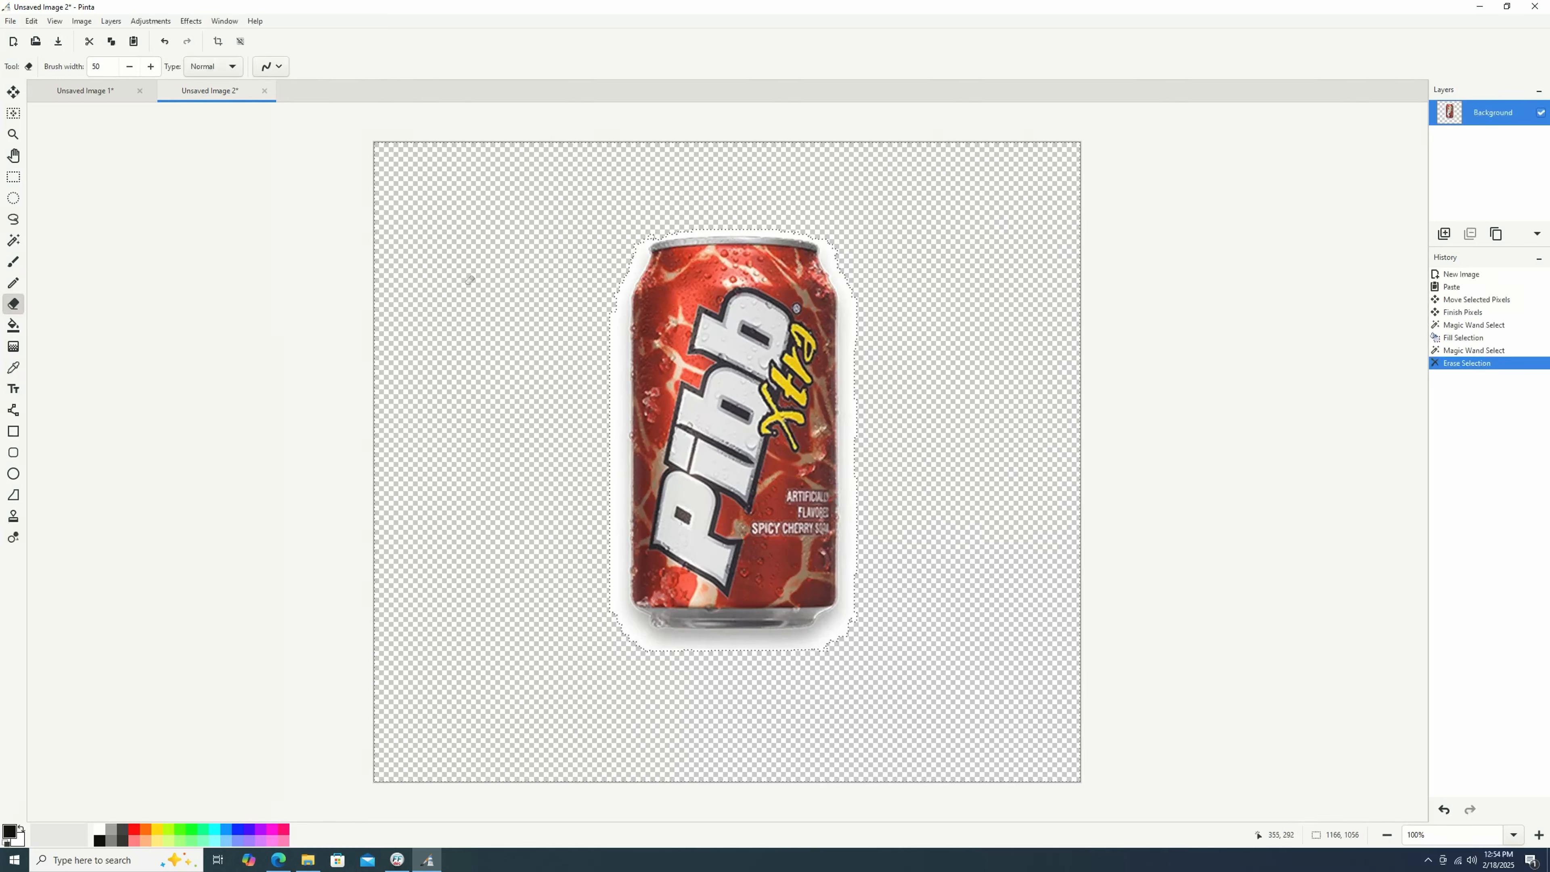
{"action": "left_click", "coordinate": [14, 178]}
{"action": "key", "text": "ctrl+a"}
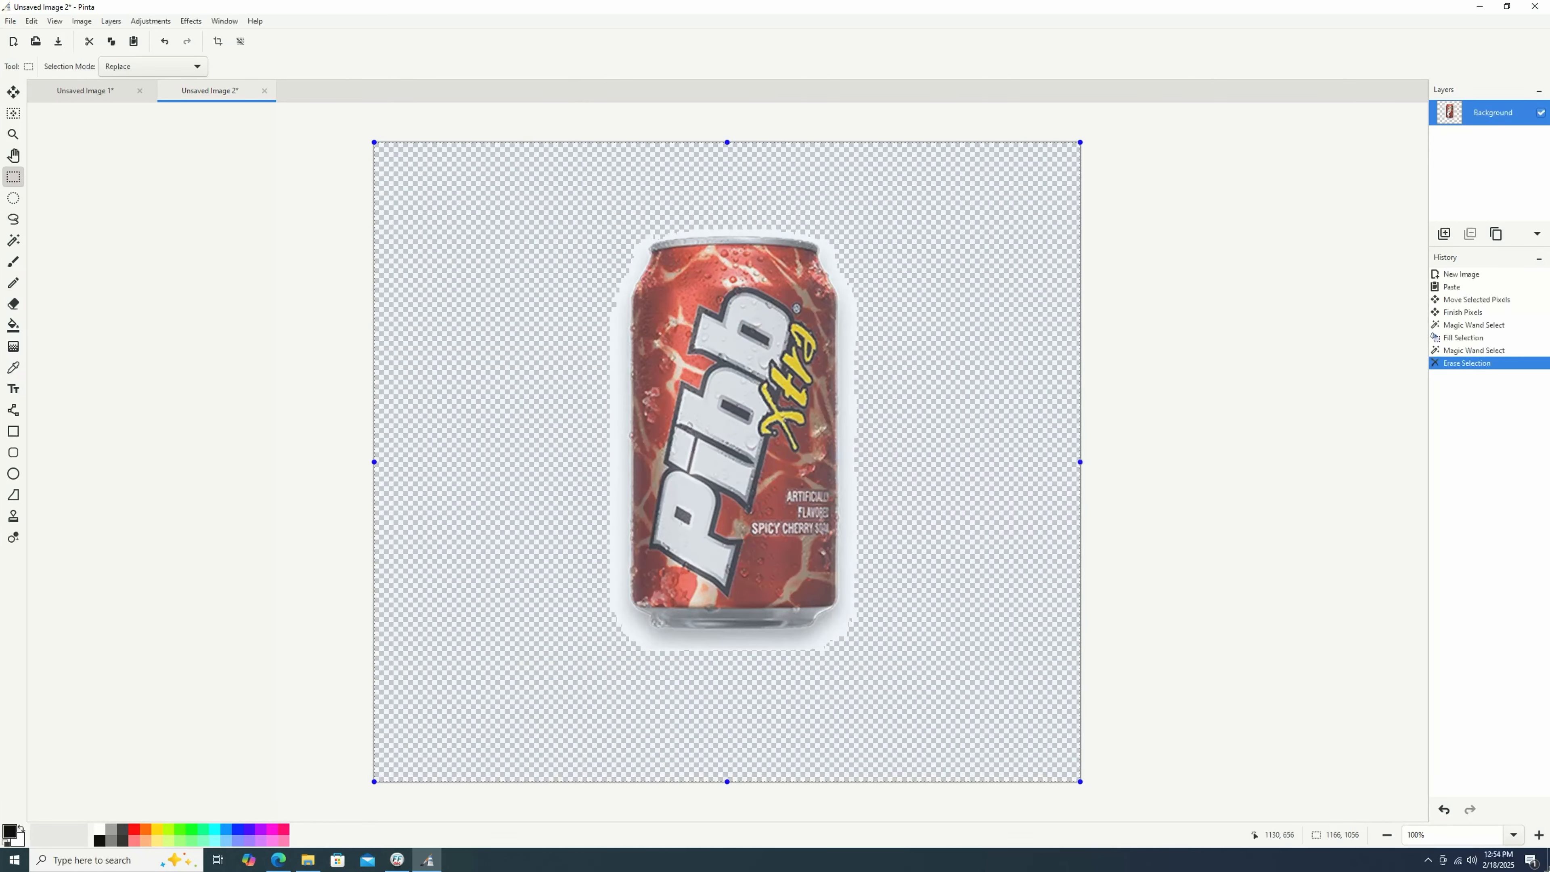
{"action": "left_click_drag", "start_coordinate": [1547, 867], "coordinate": [1544, 866]}
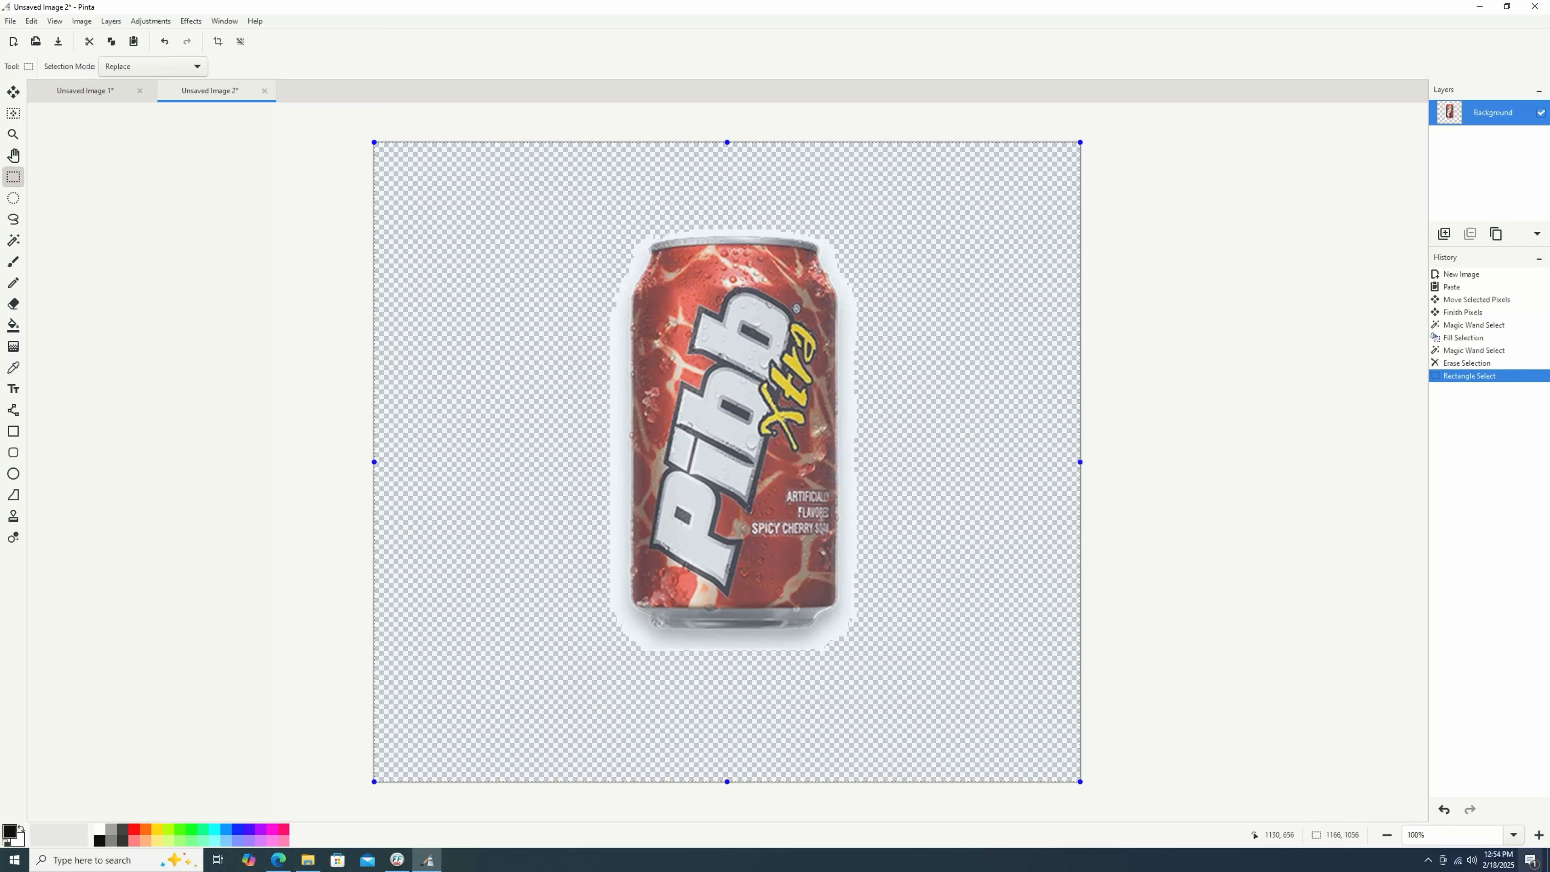
{"action": "left_click", "coordinate": [13, 240]}
{"action": "left_click", "coordinate": [14, 303]}
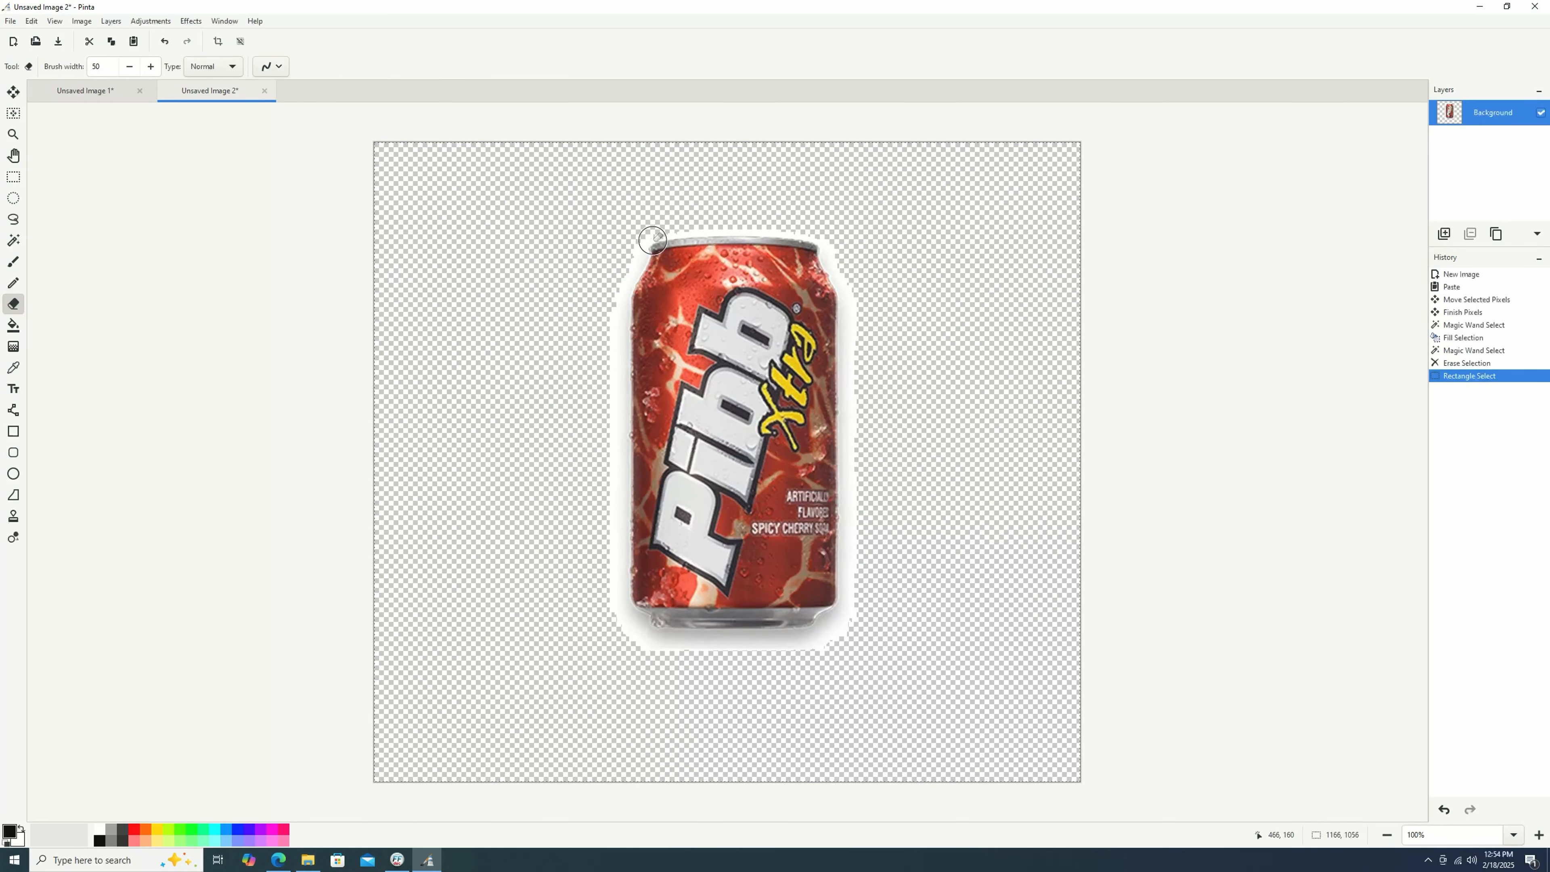
{"action": "left_click", "coordinate": [635, 249]}
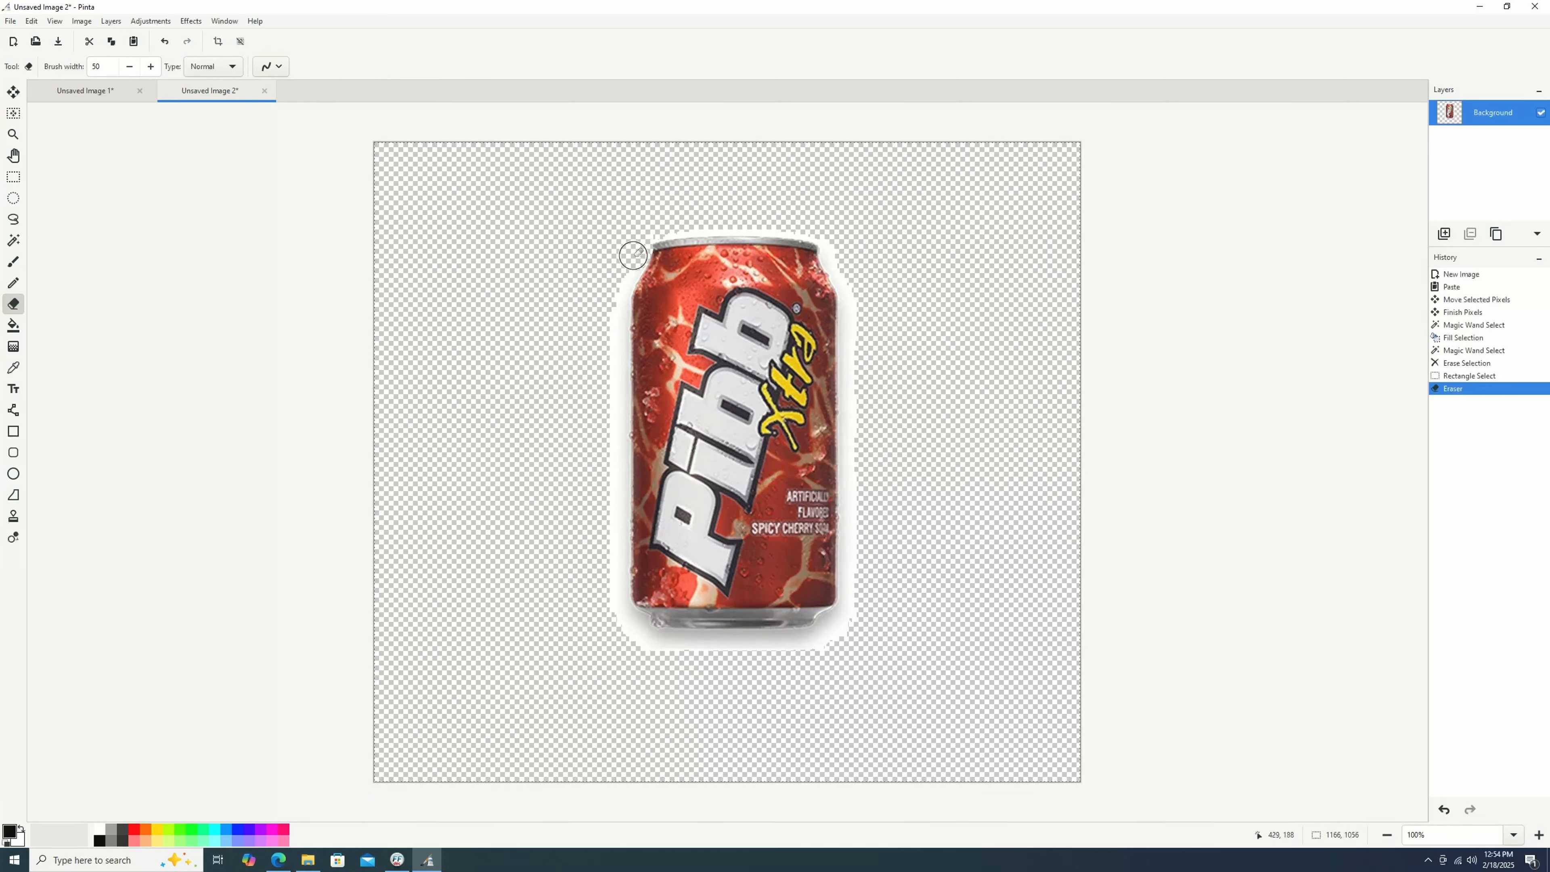
{"action": "key", "text": "ctrl+z"}
{"action": "left_click", "coordinate": [633, 253]}
{"action": "left_click", "coordinate": [621, 277]}
{"action": "left_click", "coordinate": [615, 311]}
{"action": "left_click", "coordinate": [615, 357]}
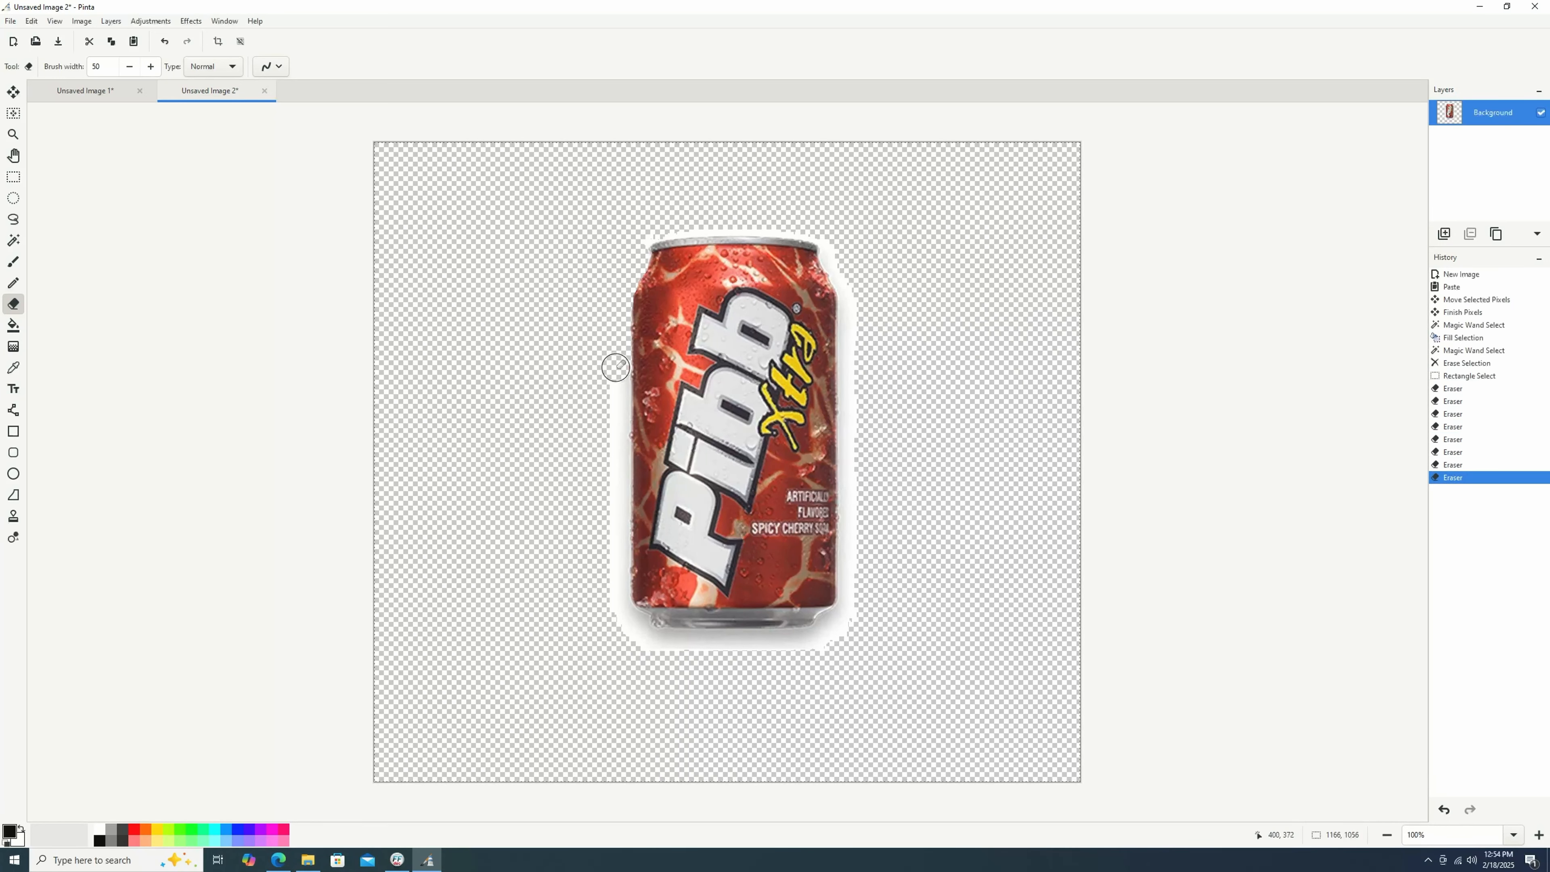
{"action": "left_click", "coordinate": [615, 379]}
{"action": "left_click", "coordinate": [615, 400]}
{"action": "left_click", "coordinate": [614, 448]}
{"action": "left_click", "coordinate": [614, 487]}
{"action": "left_click", "coordinate": [614, 513]}
{"action": "left_click", "coordinate": [613, 550]}
{"action": "left_click", "coordinate": [614, 586]}
{"action": "left_click", "coordinate": [627, 624]}
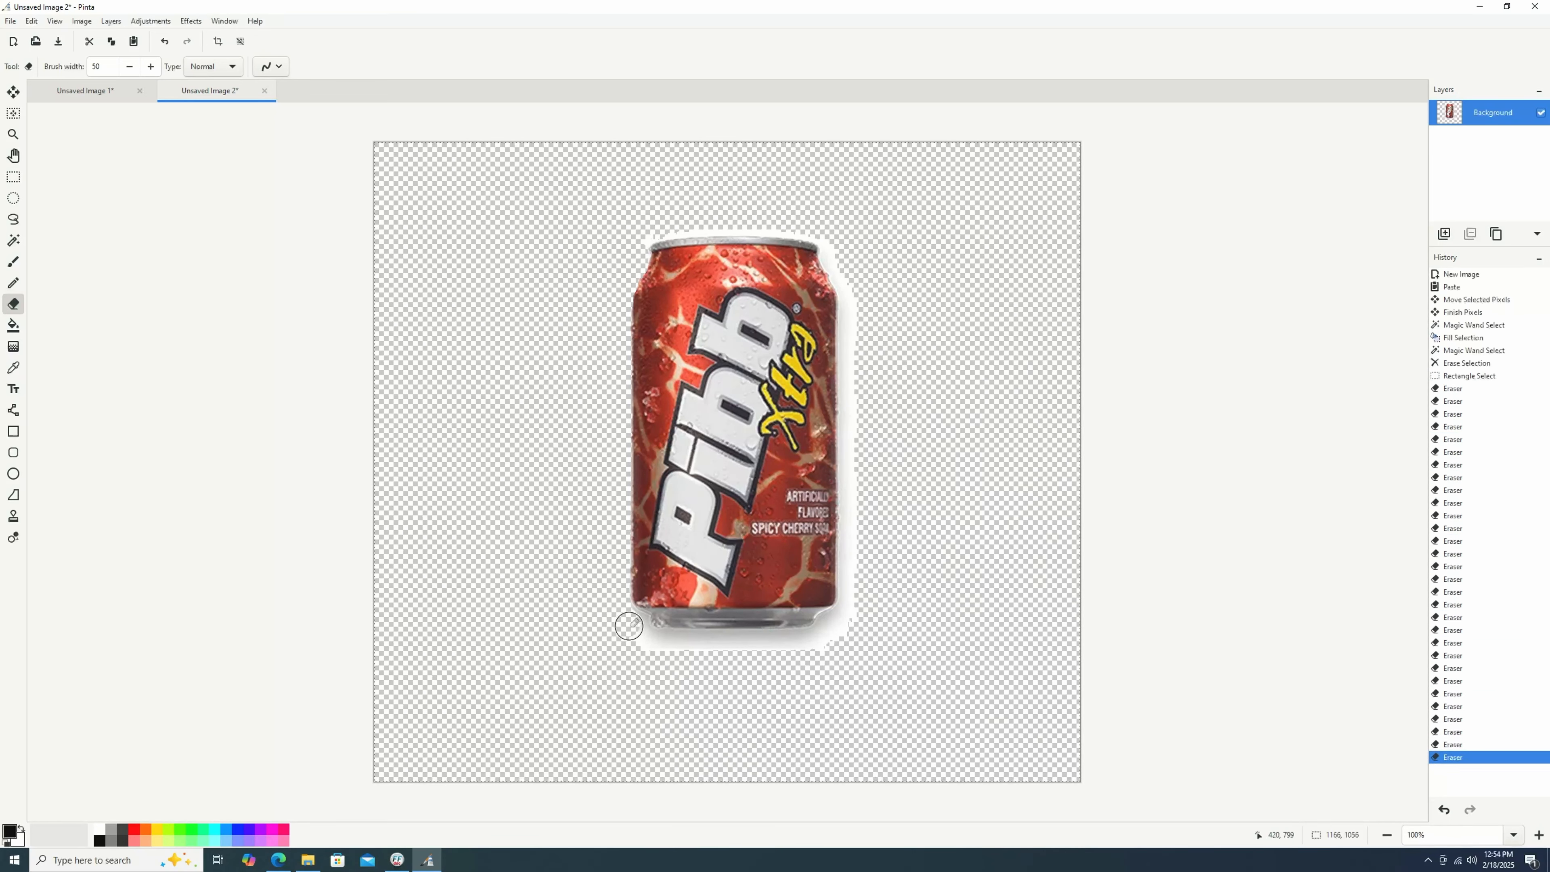
Erase the remaining white halo along the can's bottom, right side and top.
{"action": "left_click", "coordinate": [637, 634]}
{"action": "left_click", "coordinate": [672, 644]}
{"action": "left_click", "coordinate": [695, 645]}
{"action": "left_click", "coordinate": [723, 646]}
{"action": "left_click", "coordinate": [732, 645]}
{"action": "left_click", "coordinate": [761, 640]}
{"action": "left_click", "coordinate": [793, 641]}
{"action": "left_click", "coordinate": [834, 626]}
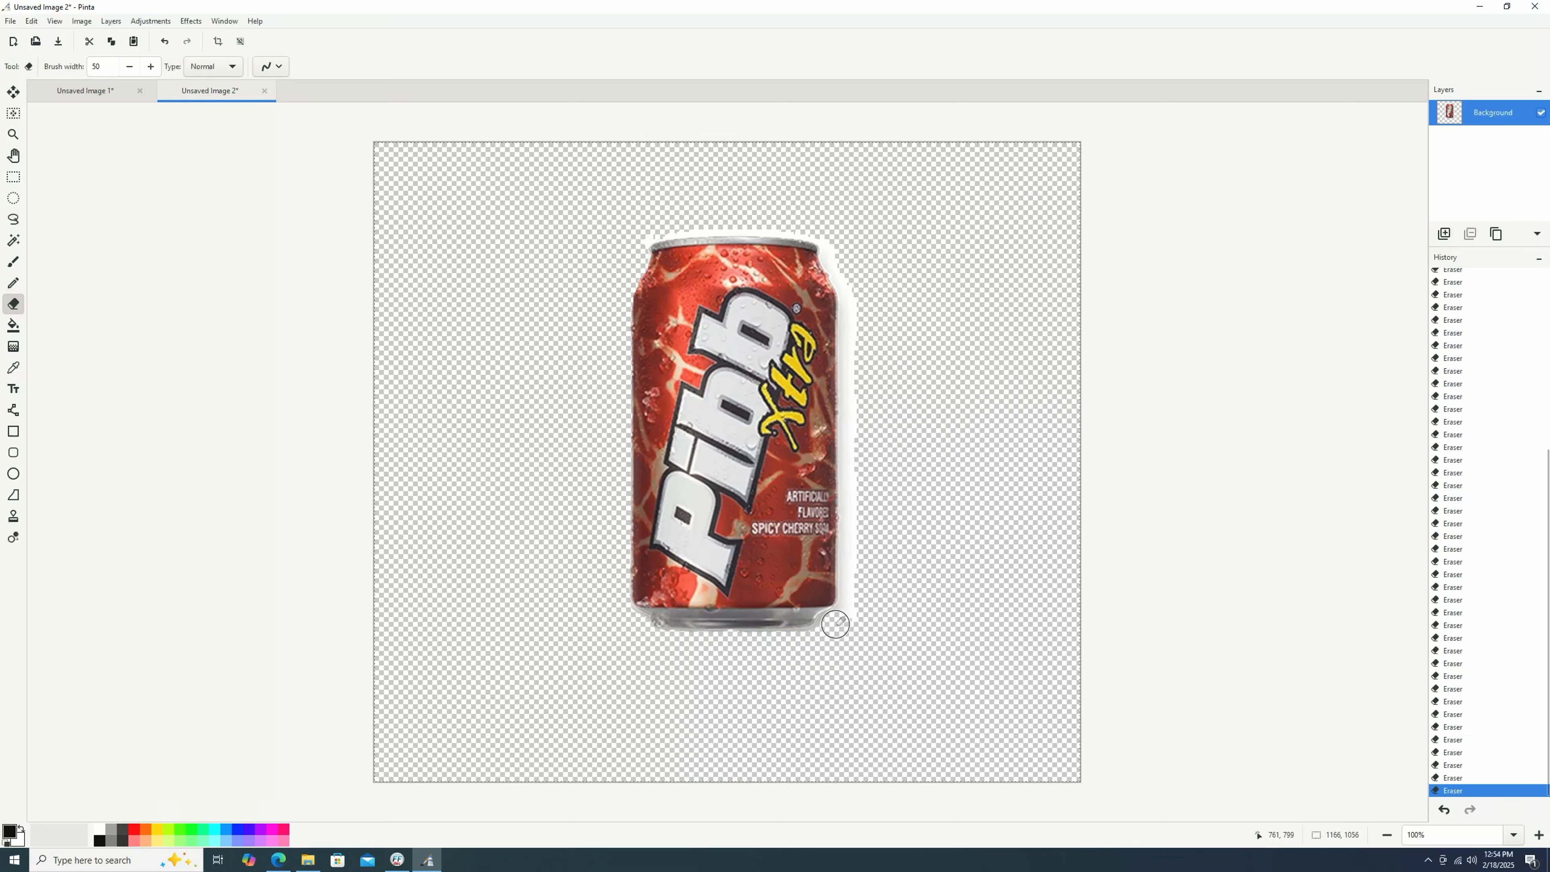
{"action": "left_click", "coordinate": [855, 586]}
{"action": "left_click", "coordinate": [855, 519]}
{"action": "left_click", "coordinate": [855, 464]}
{"action": "left_click", "coordinate": [851, 418]}
{"action": "left_click", "coordinate": [855, 367]}
{"action": "left_click", "coordinate": [849, 300]}
{"action": "left_click", "coordinate": [833, 256]}
{"action": "left_click", "coordinate": [812, 240]}
{"action": "left_click", "coordinate": [660, 218]}
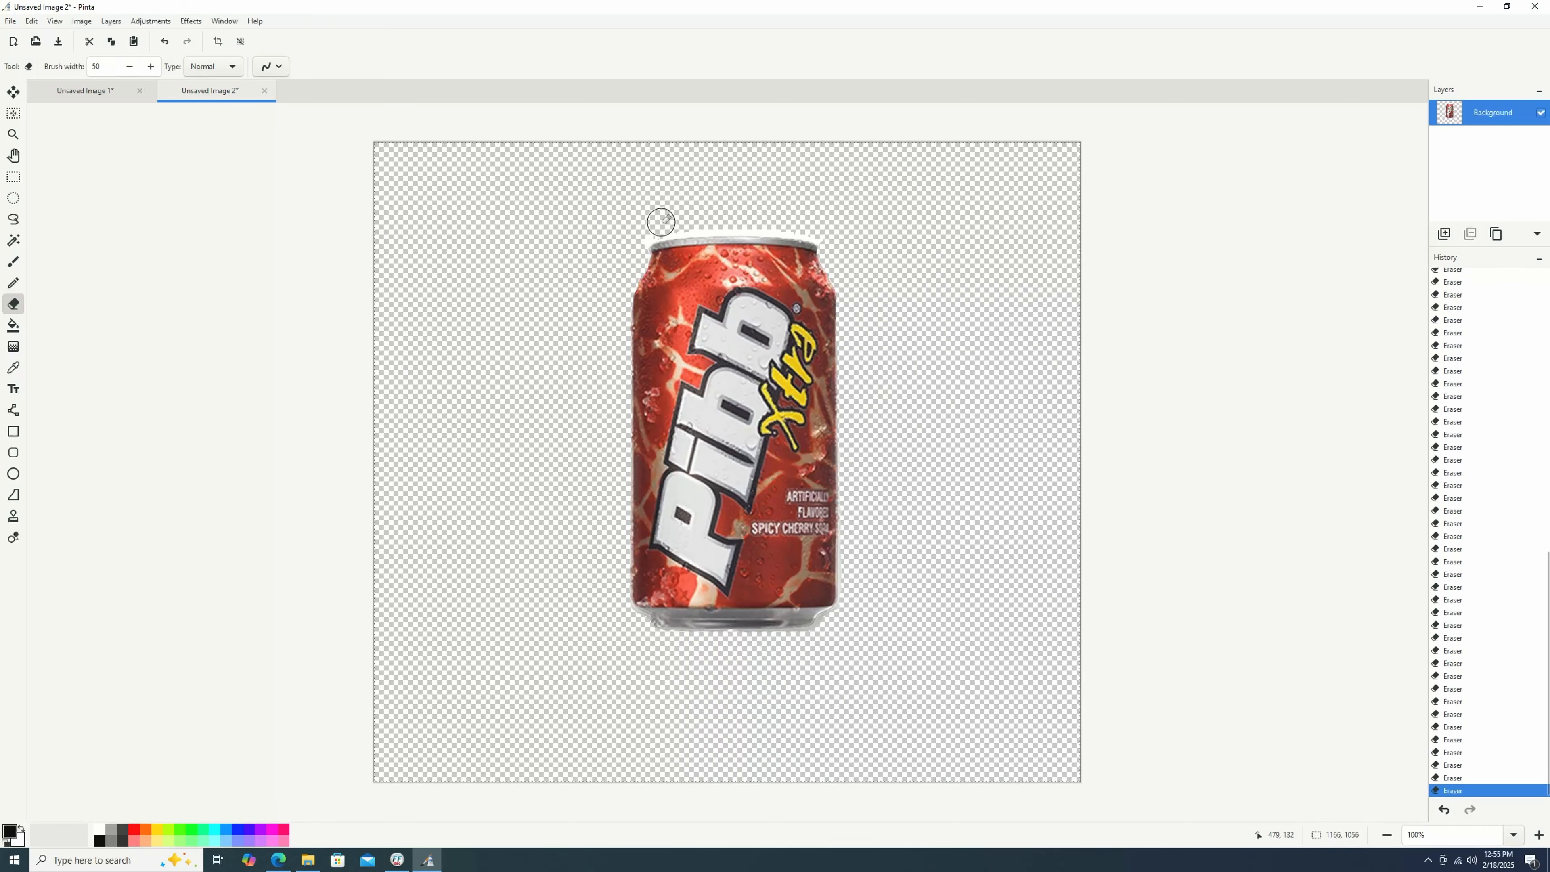
{"action": "left_click", "coordinate": [732, 223]}
{"action": "left_click", "coordinate": [799, 220]}
{"action": "left_click", "coordinate": [682, 223]}
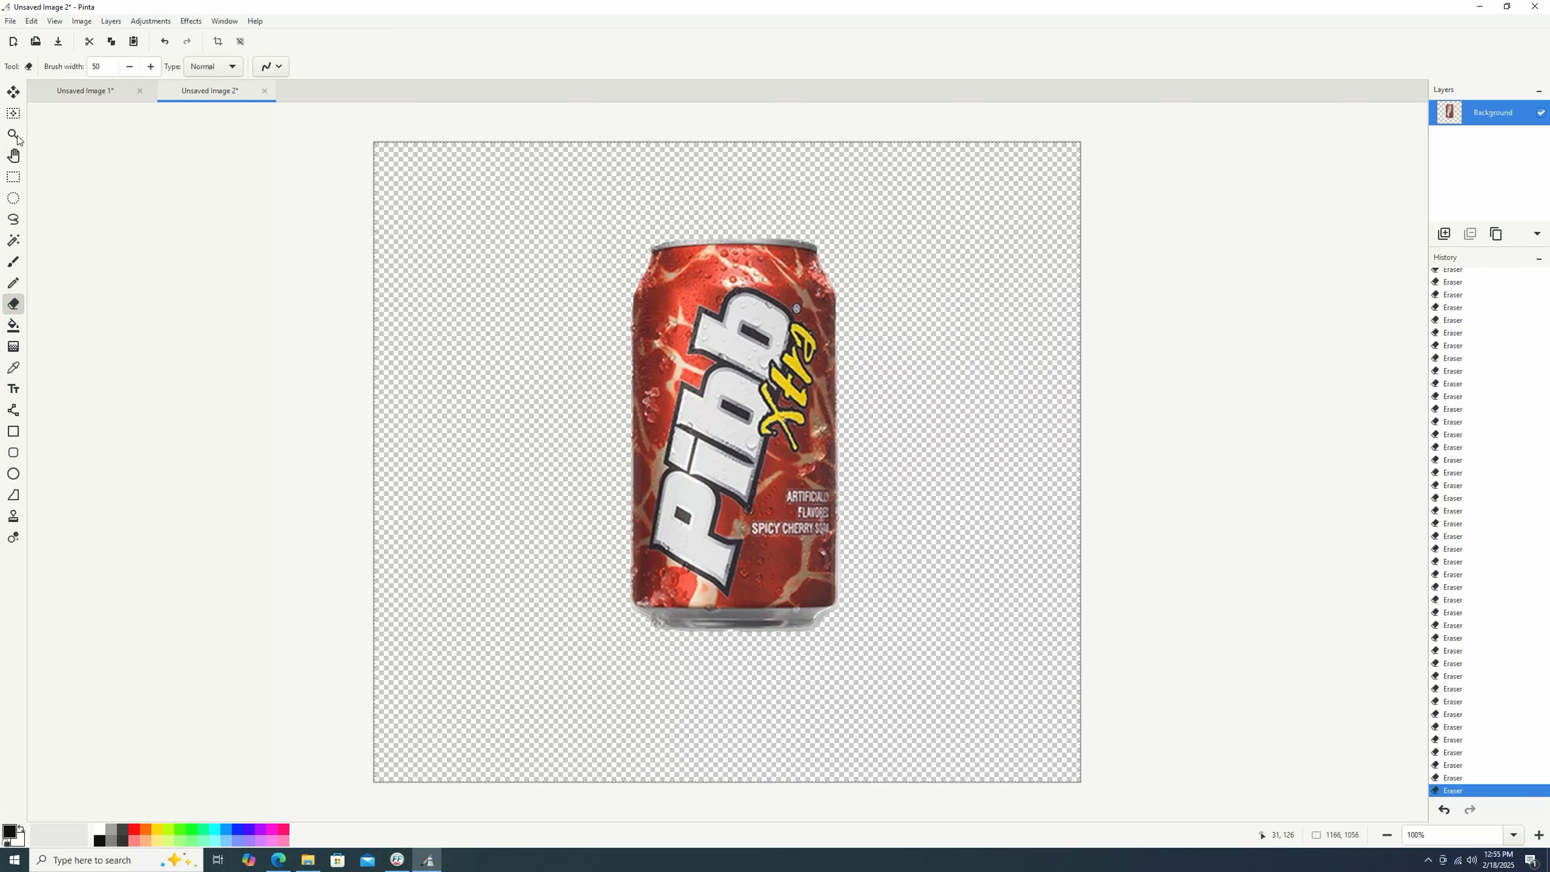
Crop the image to a rectangle drawn tightly around the can.
{"action": "left_click", "coordinate": [12, 178]}
{"action": "left_click_drag", "start_coordinate": [593, 219], "coordinate": [874, 650]}
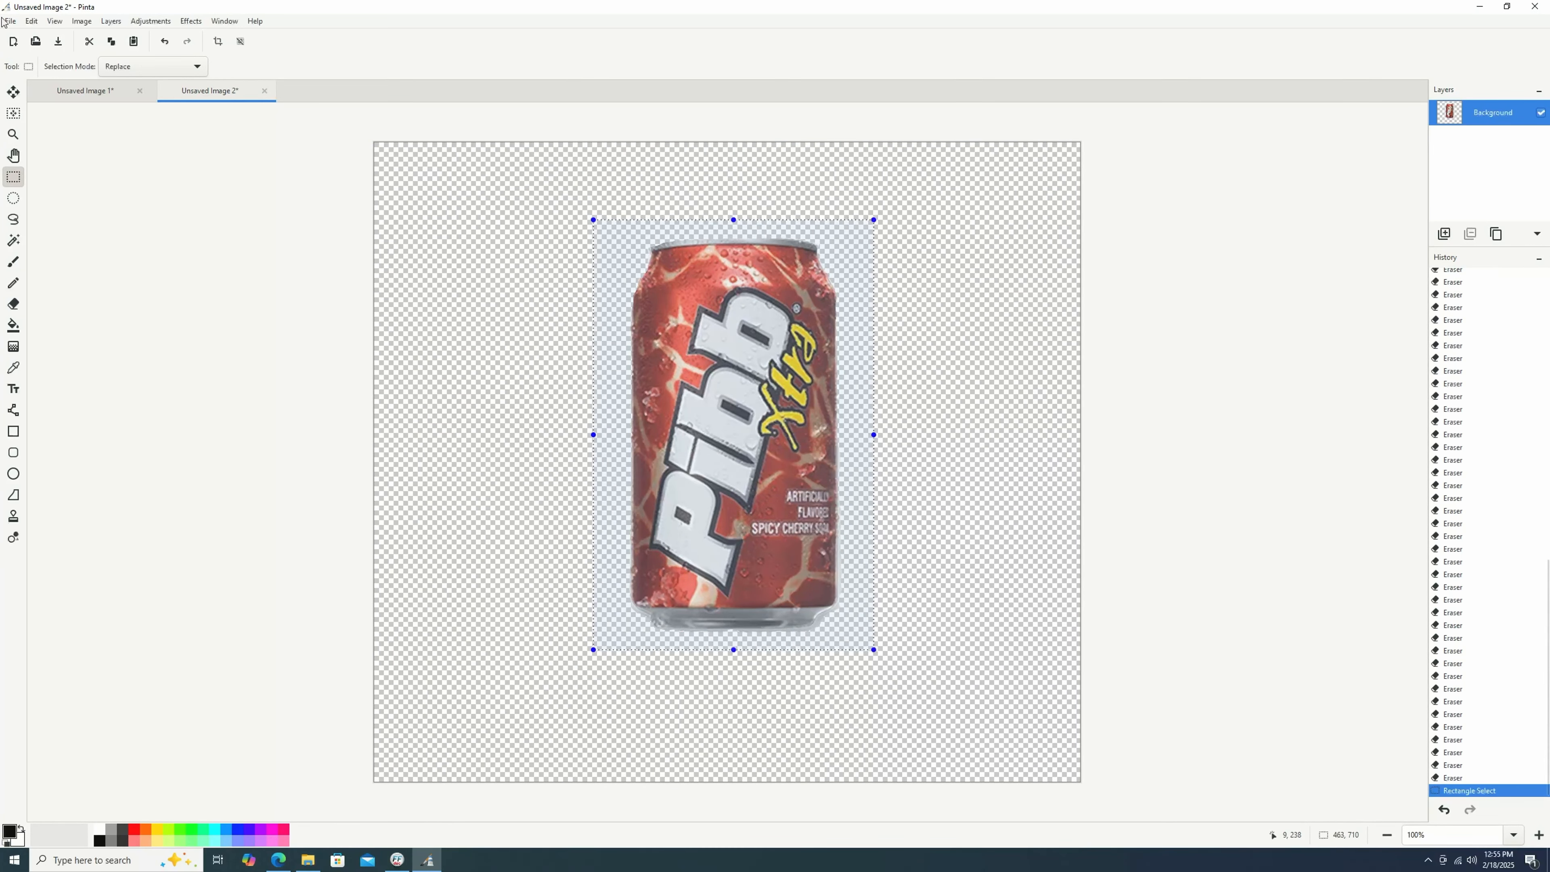
{"action": "left_click", "coordinate": [82, 21]}
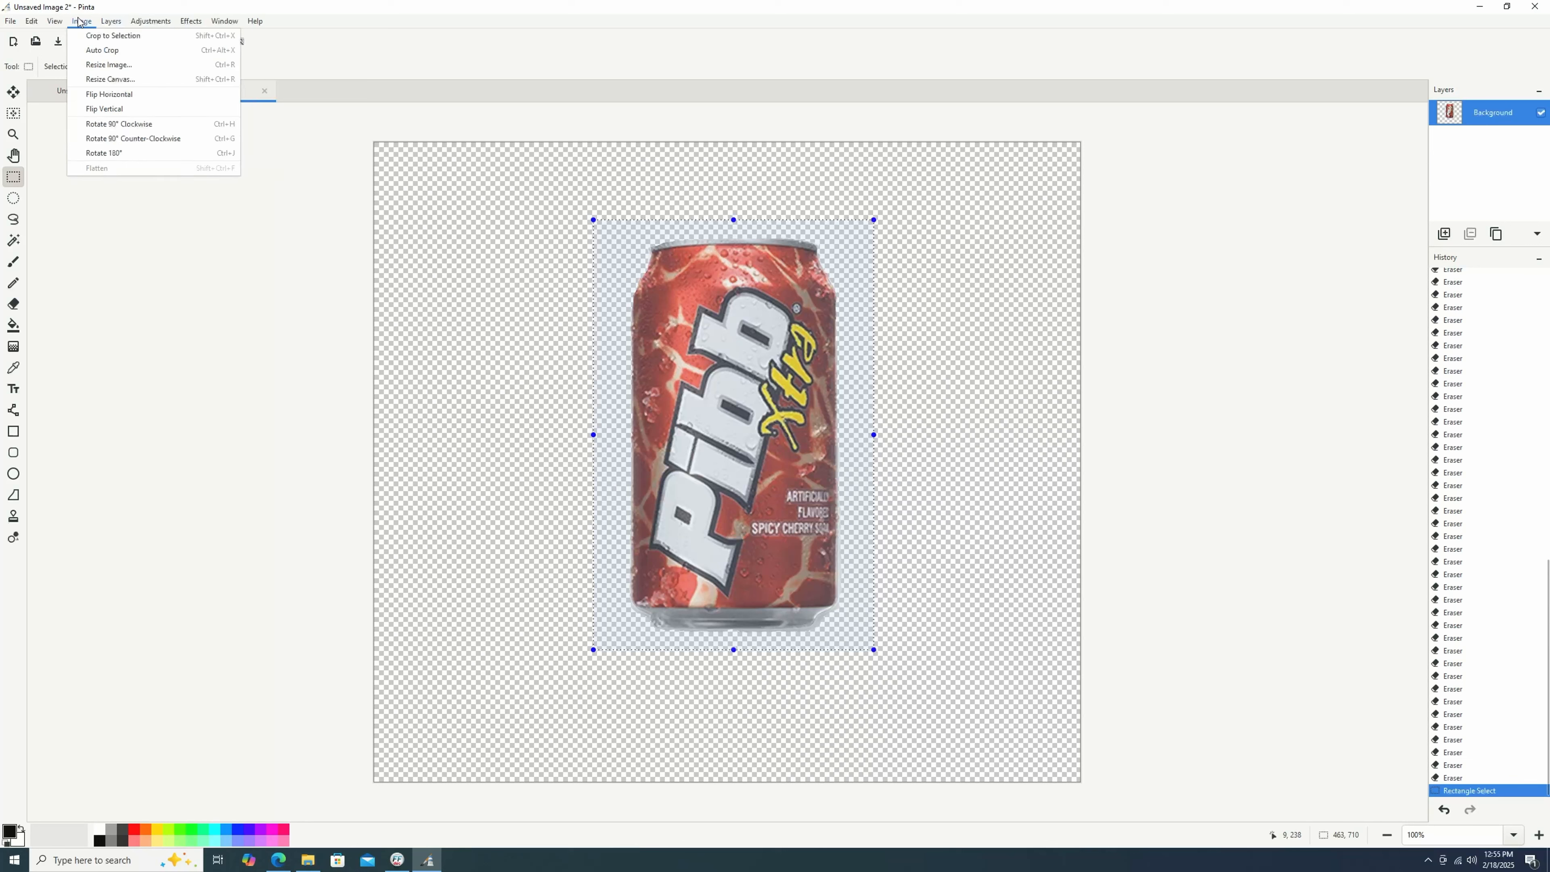
{"action": "left_click", "coordinate": [104, 38]}
Resize the can image by percentage to 10 percent.
{"action": "left_click", "coordinate": [81, 20]}
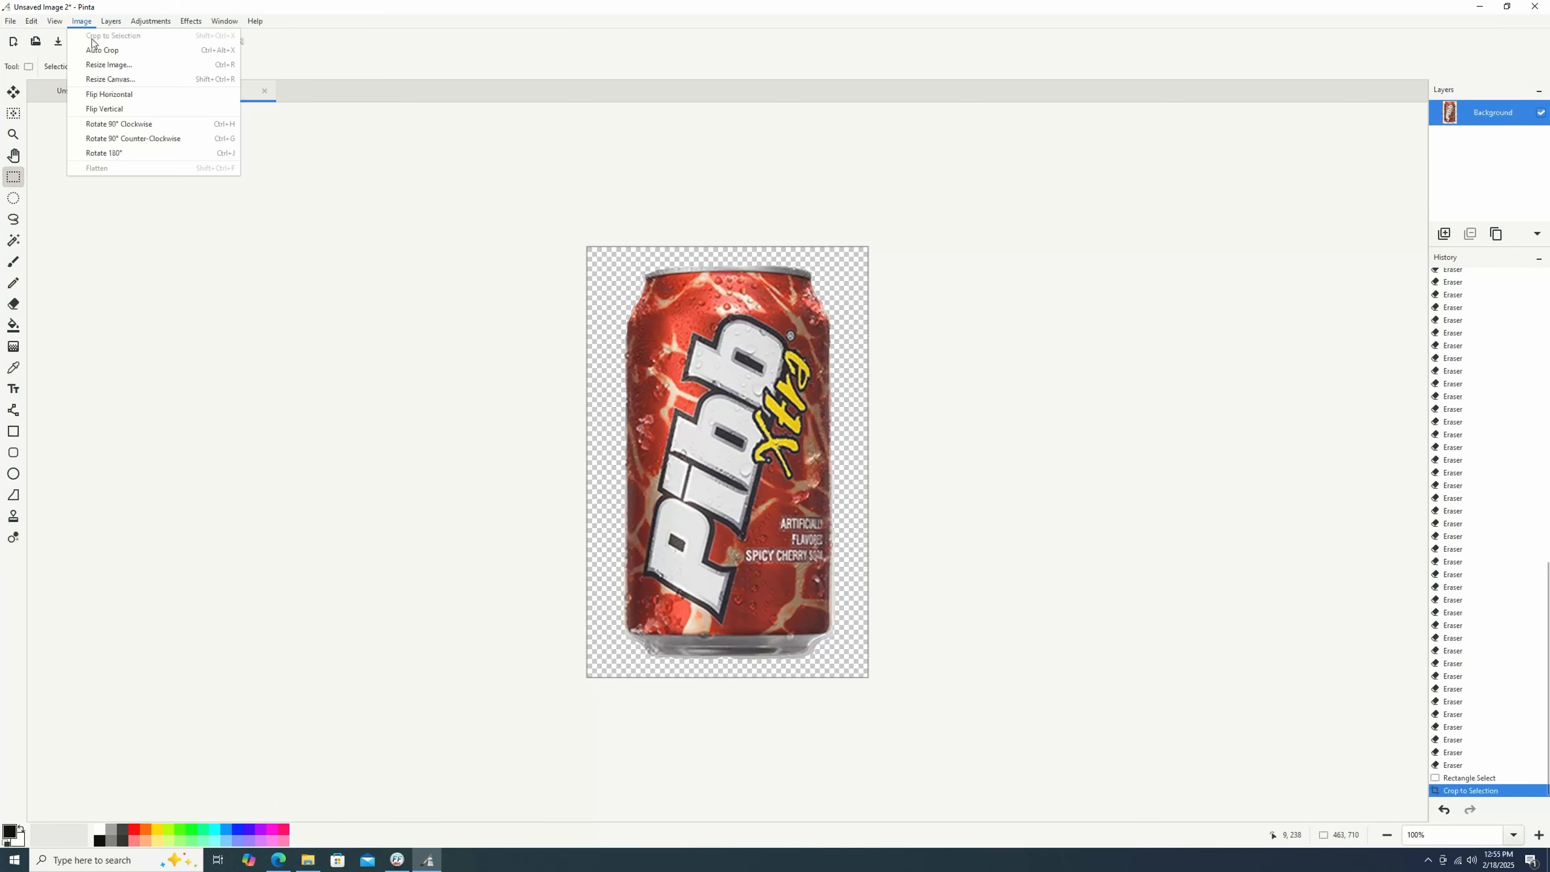
{"action": "left_click", "coordinate": [115, 72]}
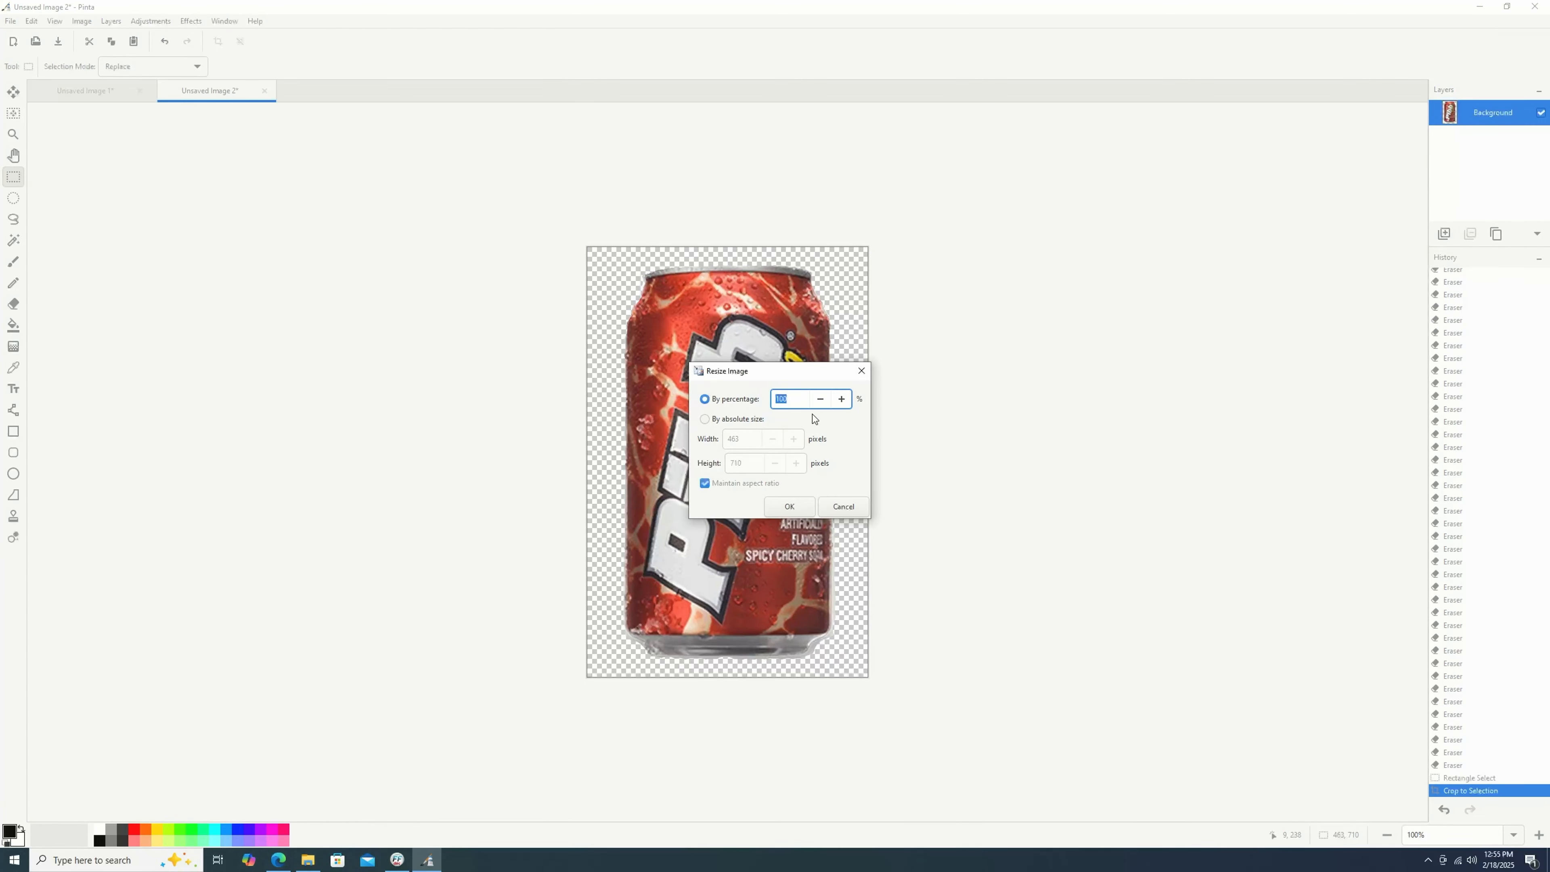
{"action": "type", "text": "10"}
{"action": "key", "text": "Return"}
Resize the can image again by percentage to make it smaller.
{"action": "left_click", "coordinate": [109, 93]}
{"action": "left_click", "coordinate": [157, 95]}
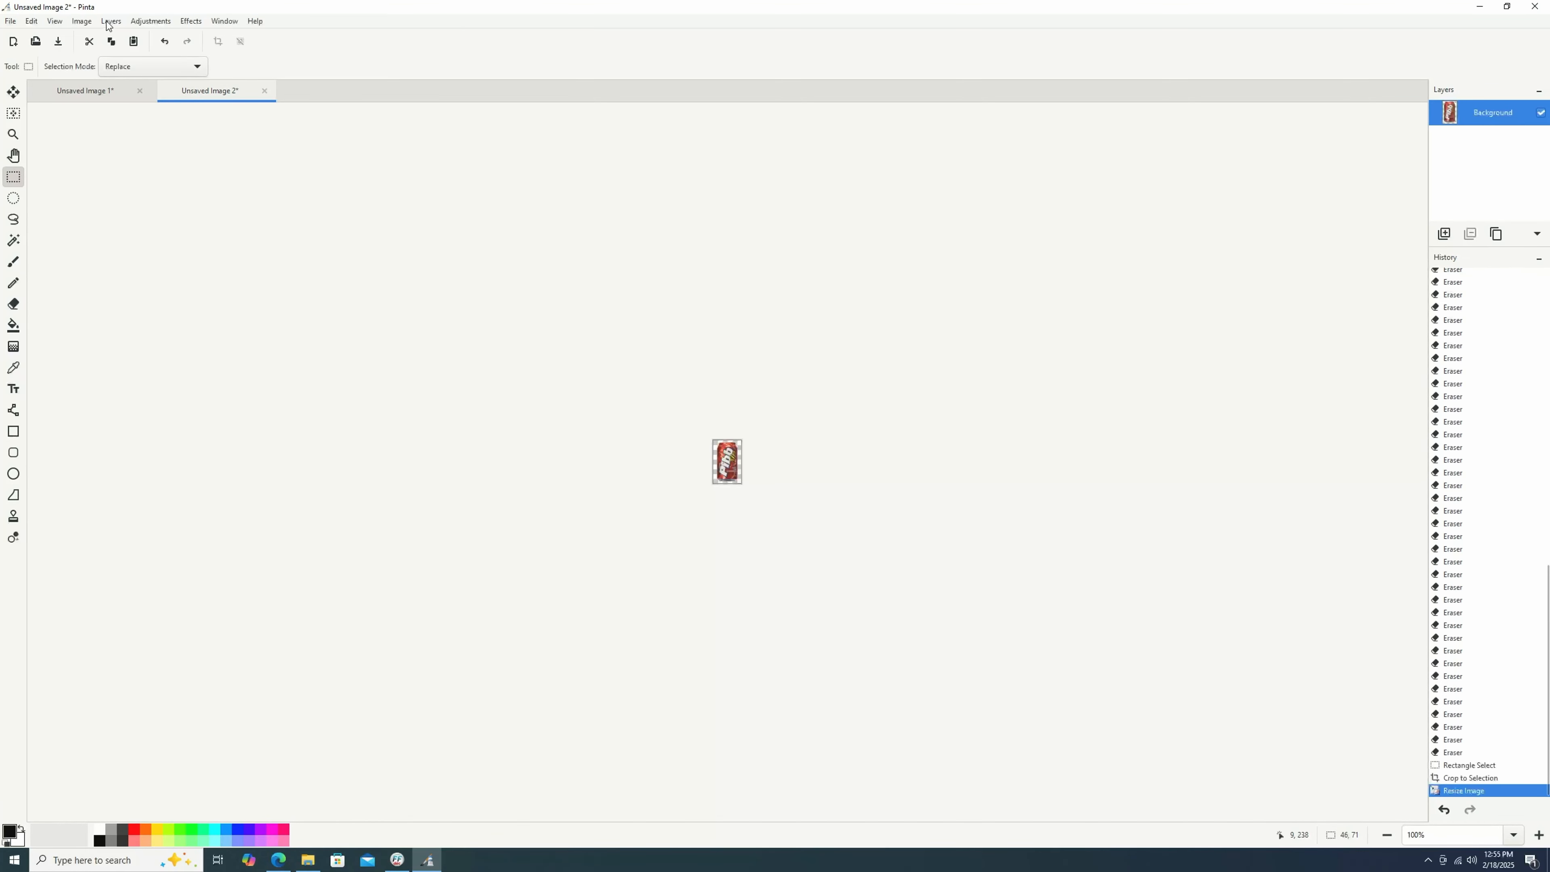
{"action": "left_click", "coordinate": [92, 21]}
{"action": "left_click", "coordinate": [110, 65]}
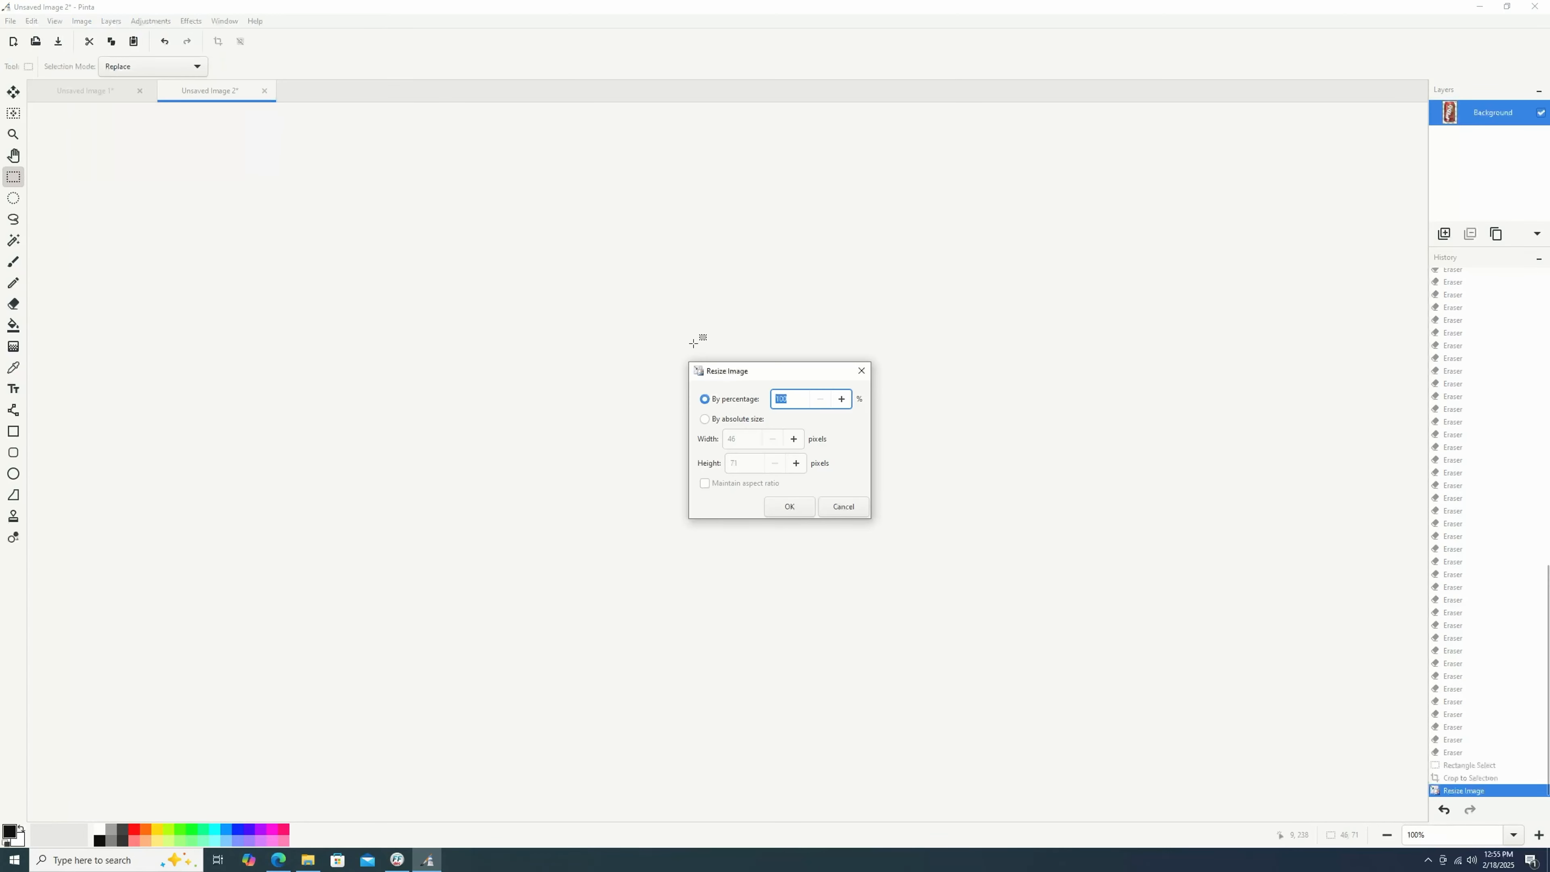
{"action": "key", "text": "Return"}
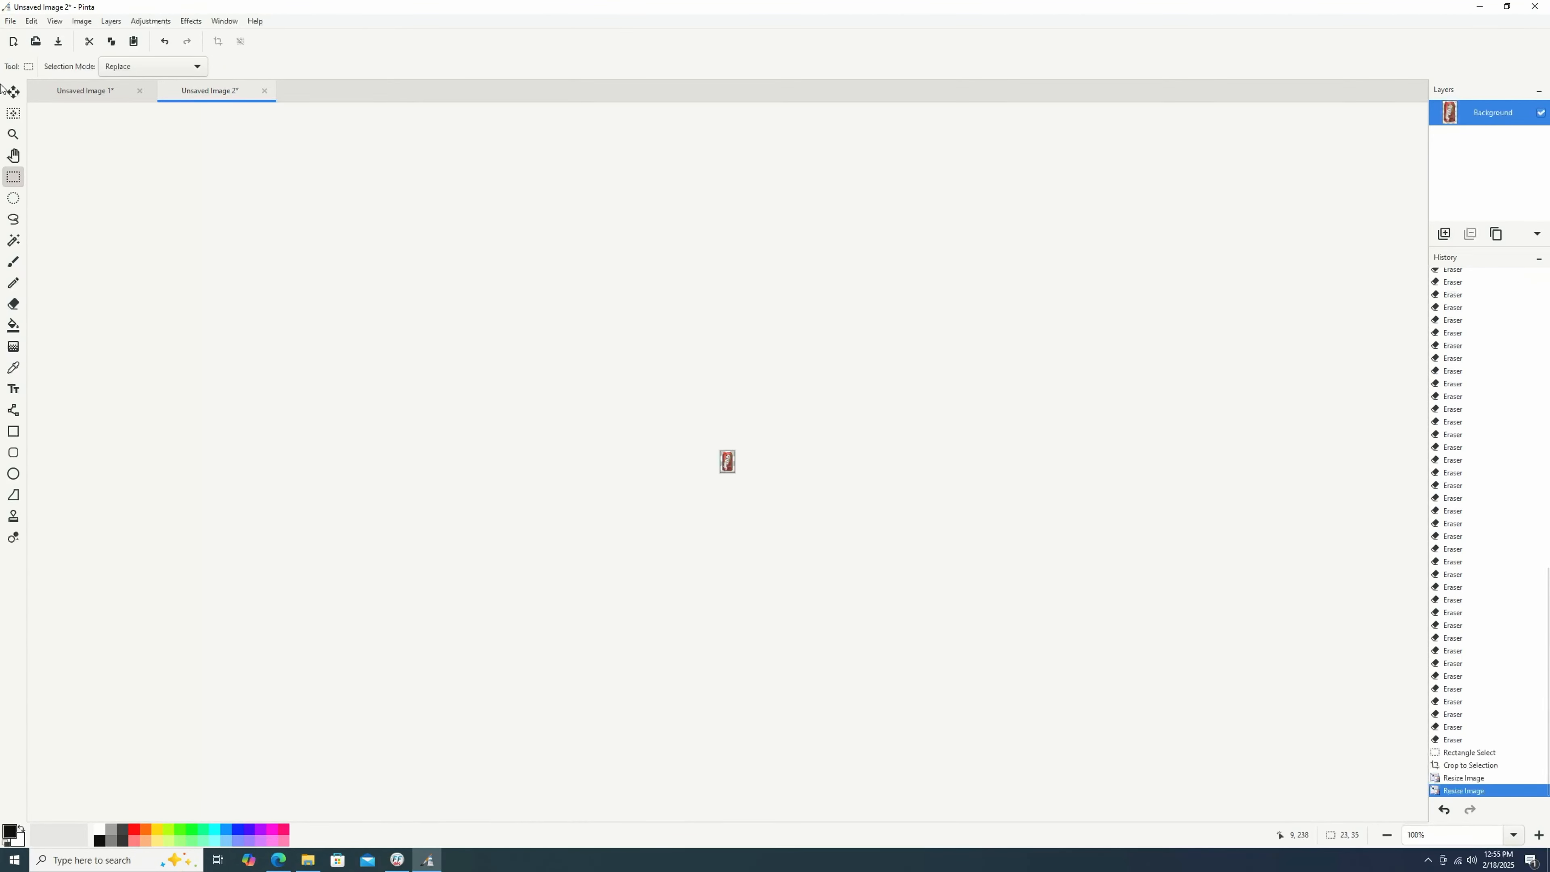
Paste the shrunken can onto a new layer in the sign image and move it over the sign.
{"action": "left_click_drag", "start_coordinate": [666, 415], "coordinate": [860, 584]}
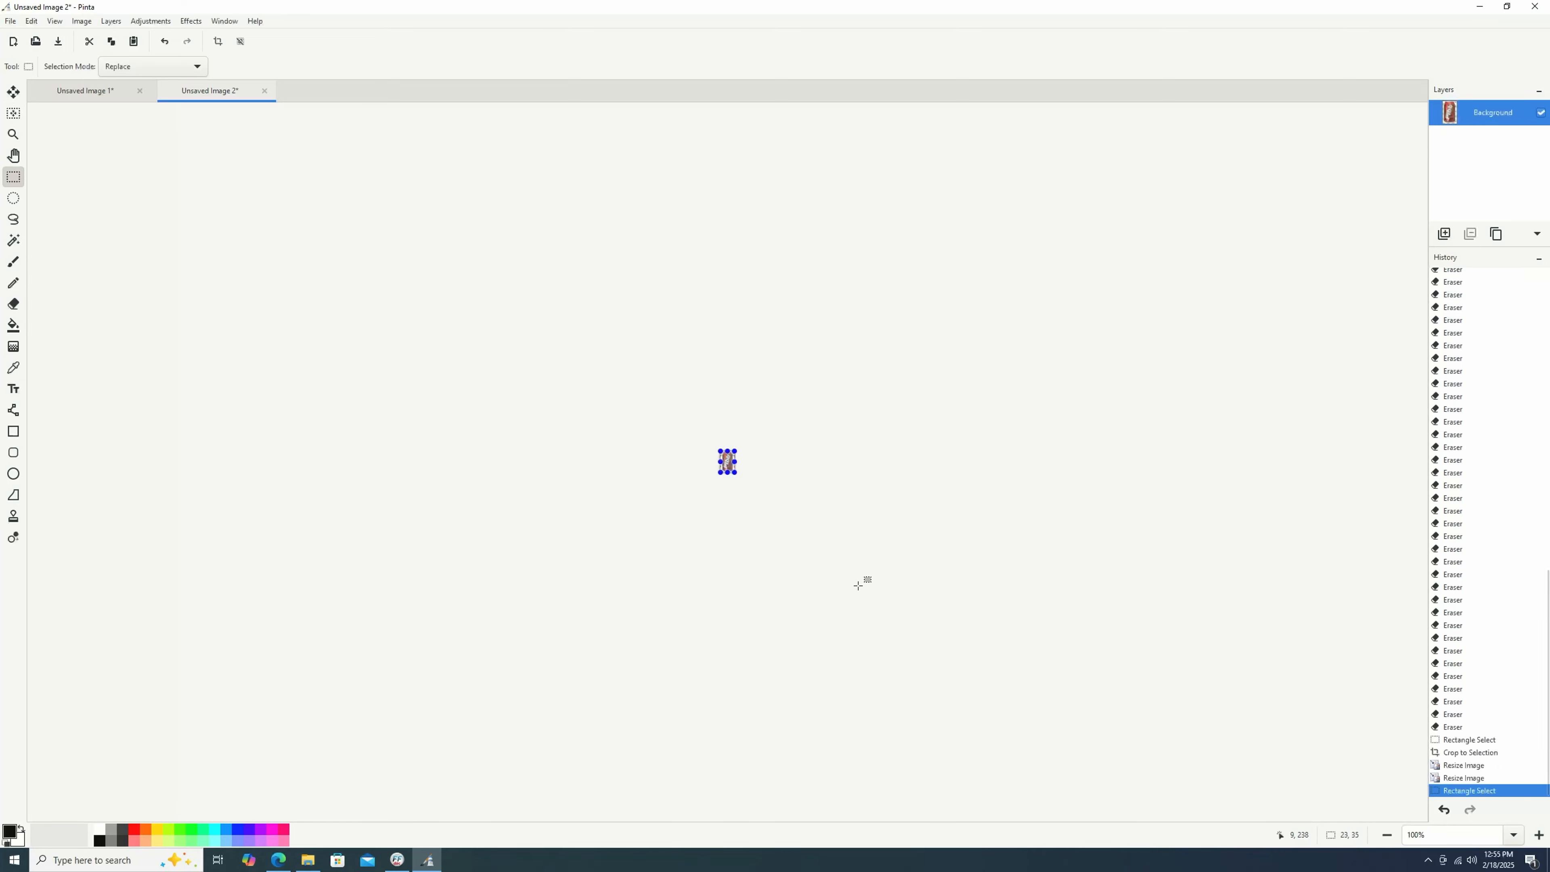
{"action": "left_click", "coordinate": [104, 92]}
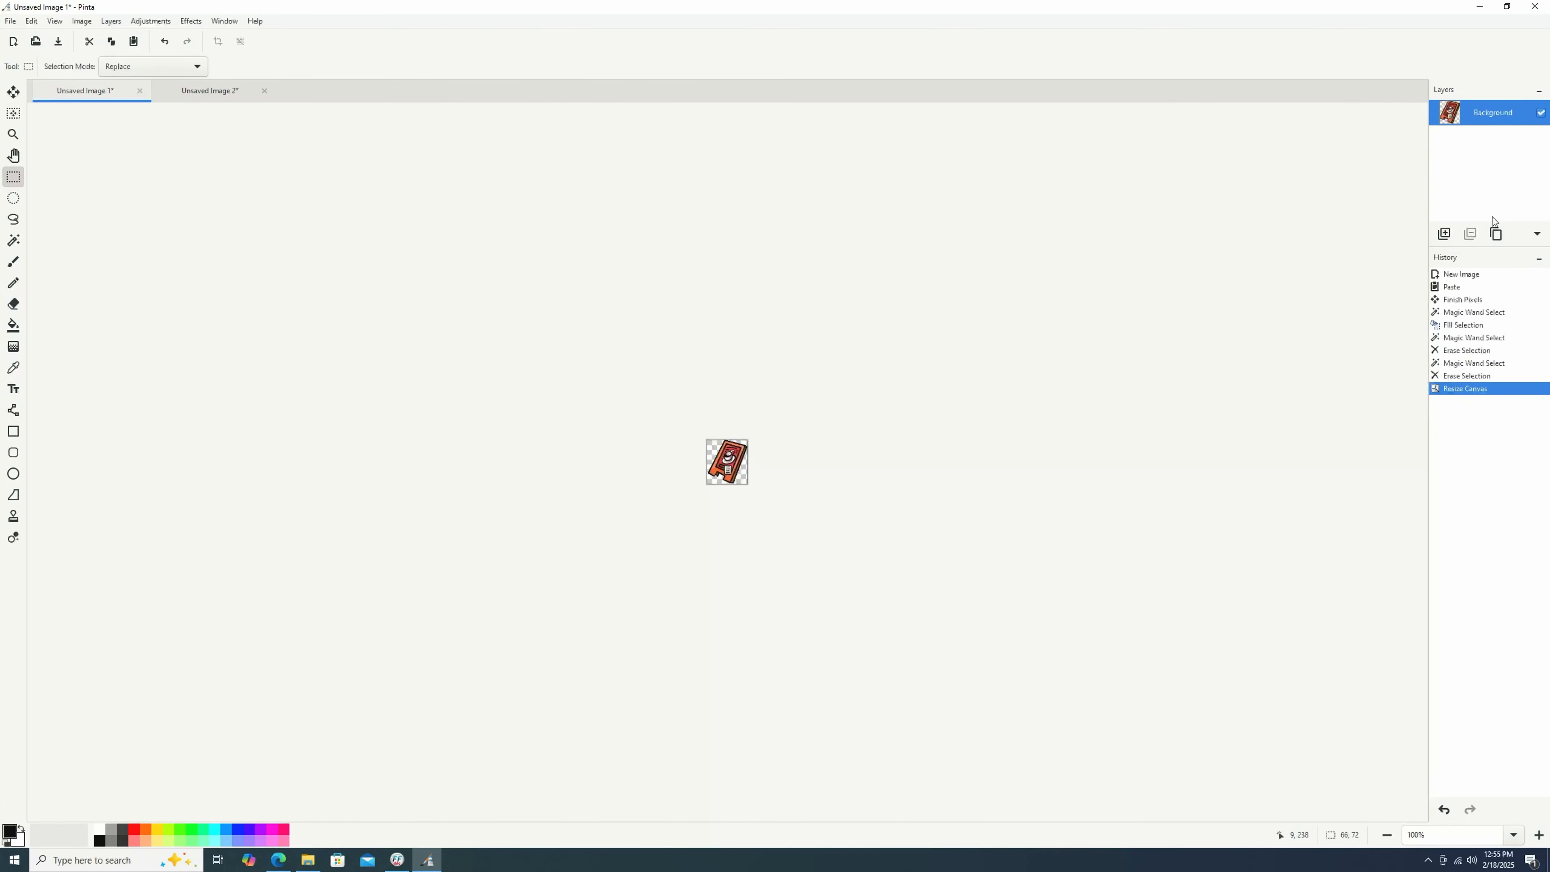
{"action": "left_click", "coordinate": [1445, 233]}
{"action": "key", "text": "ctrl+v"}
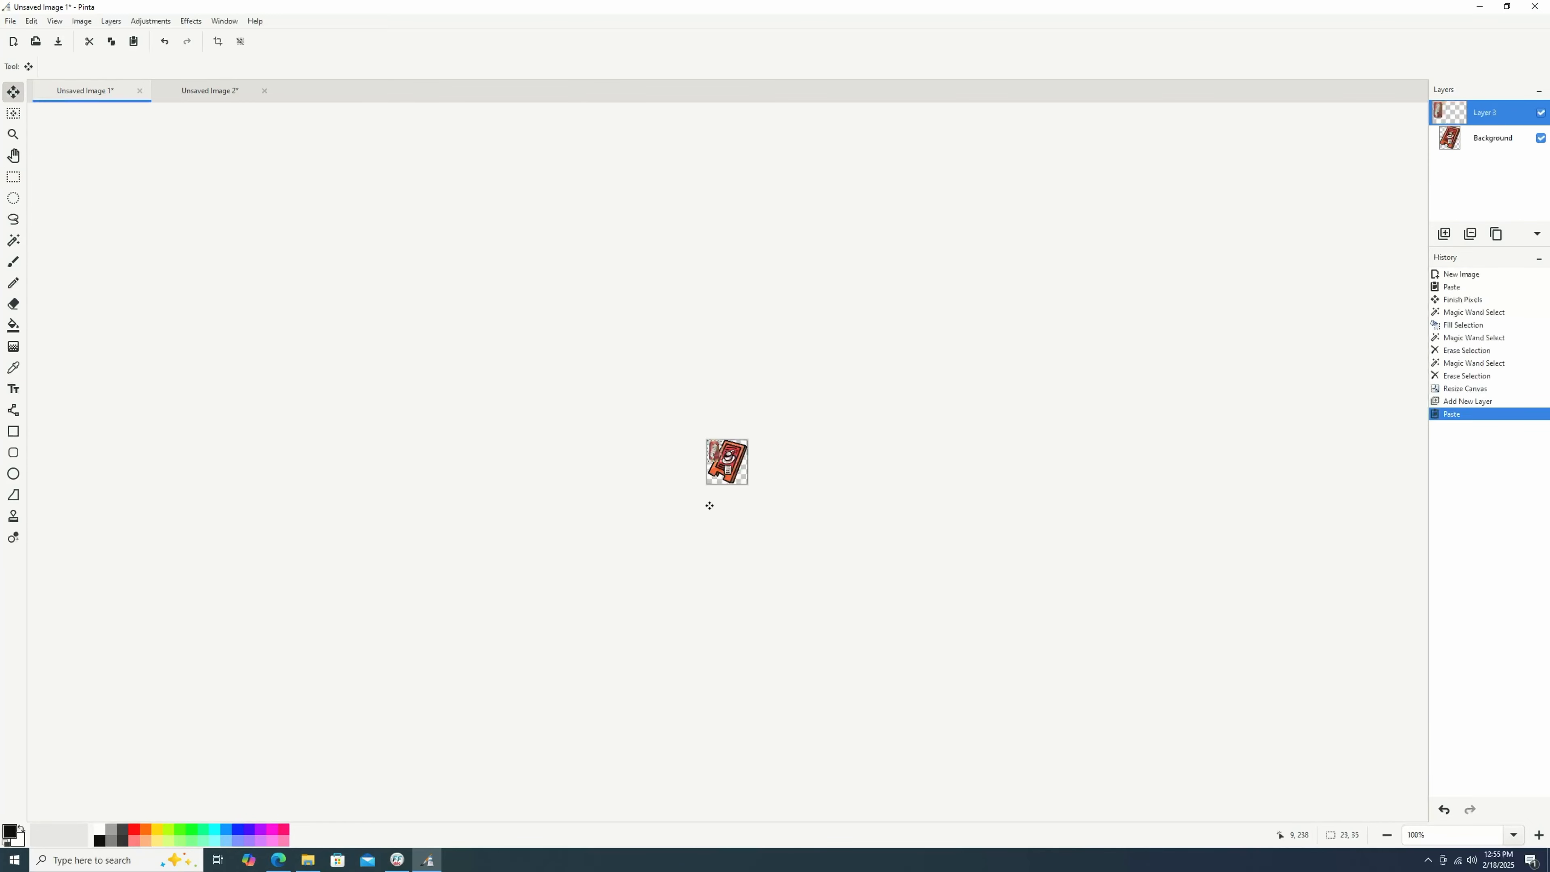
{"action": "left_click_drag", "start_coordinate": [709, 448], "coordinate": [743, 464]}
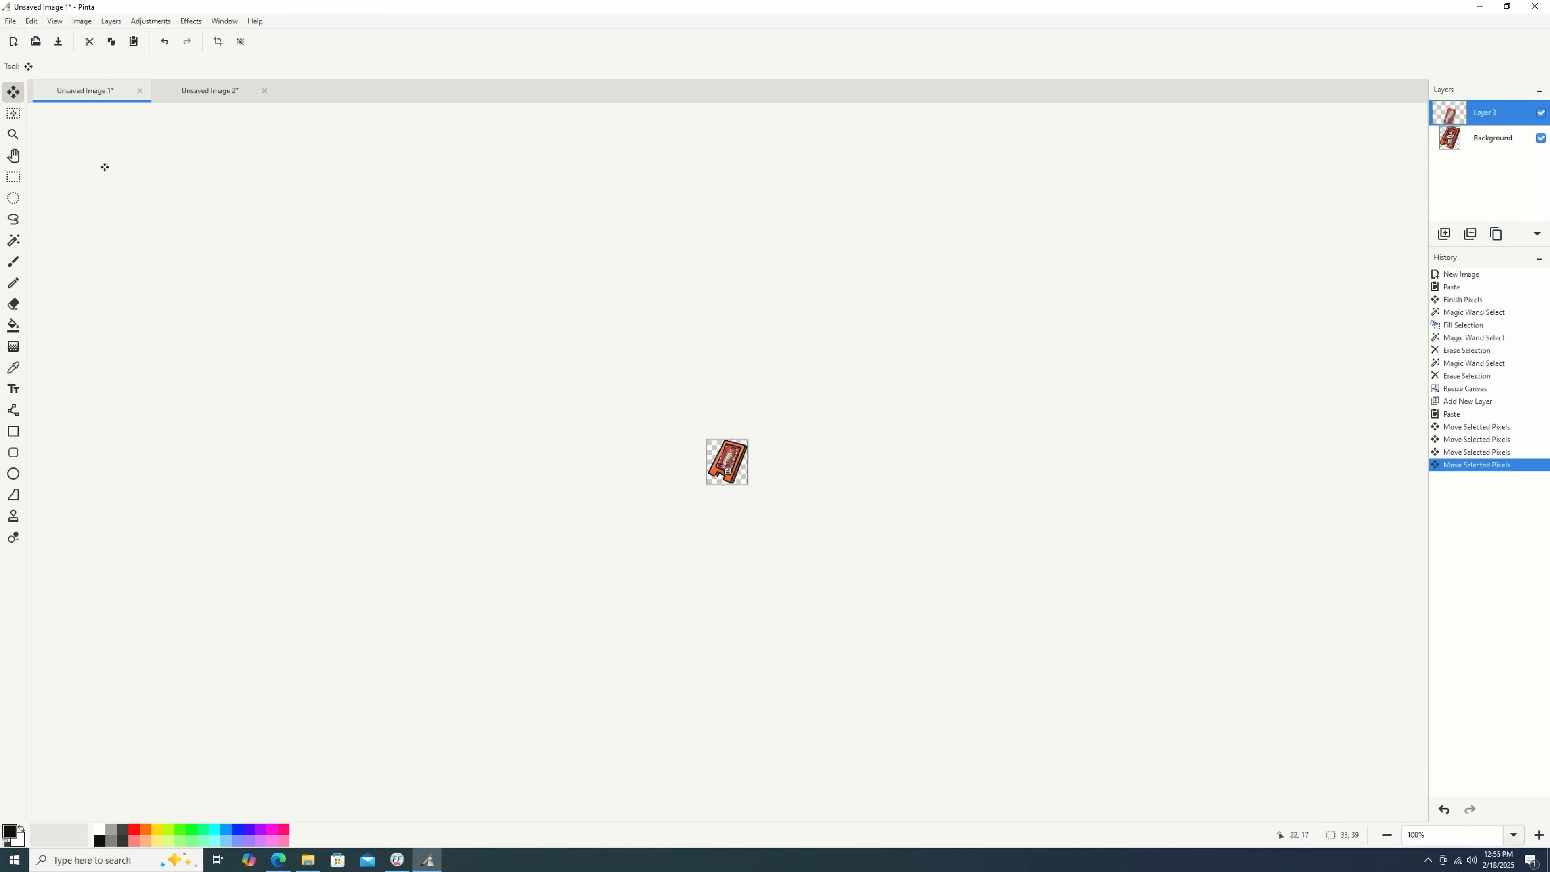
Save the sign image as a PNG named pibbsign in the Custom Mods folder.
{"action": "left_click", "coordinate": [9, 21]}
{"action": "left_click", "coordinate": [22, 93]}
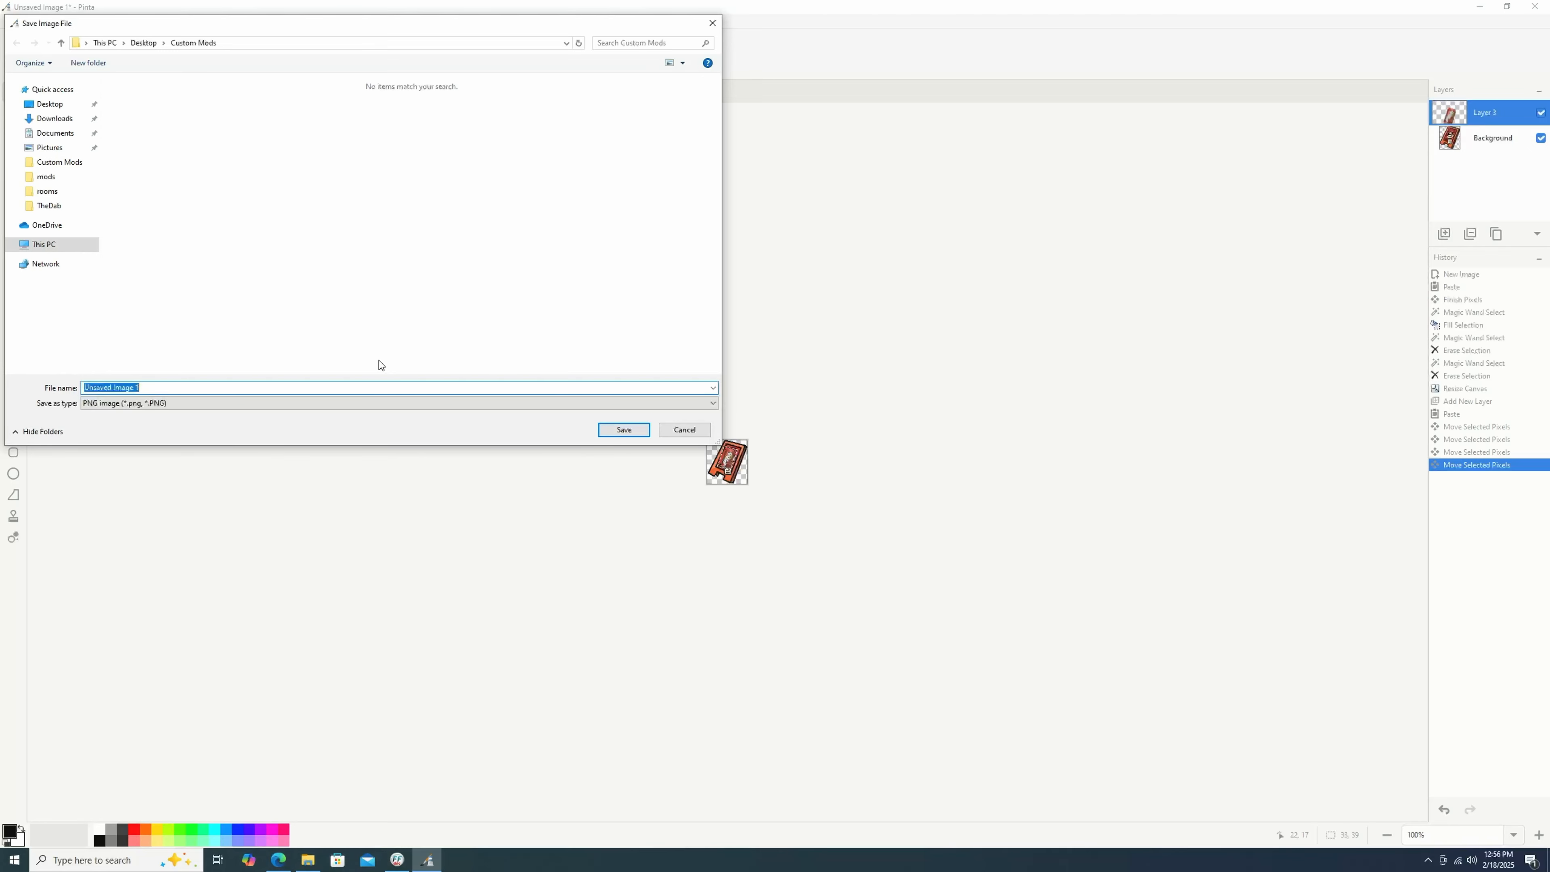
{"action": "type", "text": "pibbsign"}
{"action": "key", "text": "Return"}
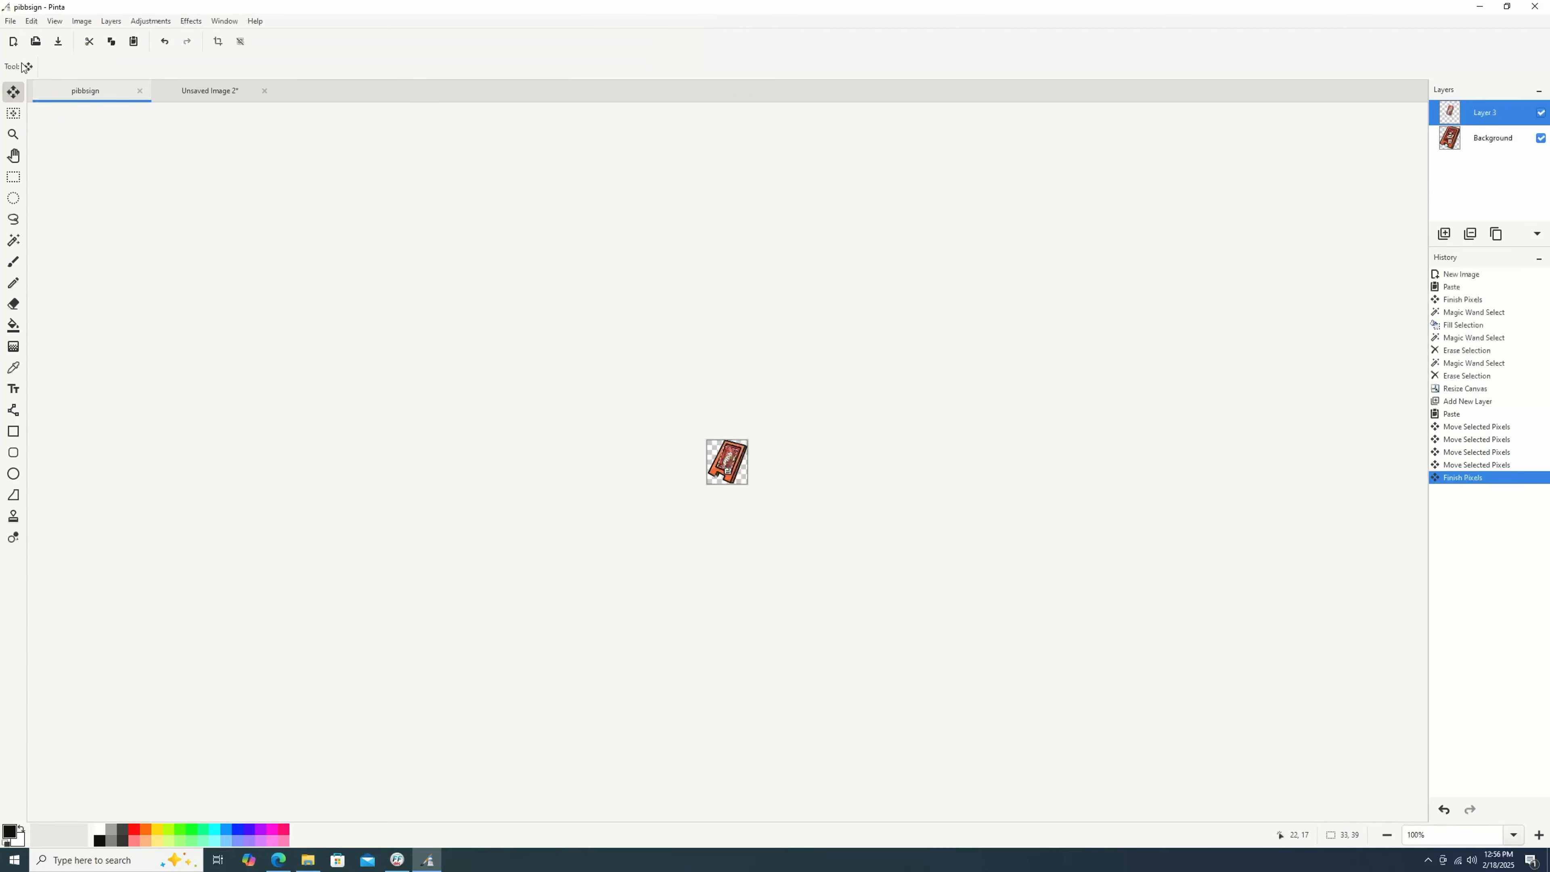
Save the sign image again as pibbsign.png in PNG format in the Custom Mods folder.
{"action": "left_click", "coordinate": [9, 23]}
{"action": "left_click", "coordinate": [53, 96]}
{"action": "left_click", "coordinate": [235, 387]}
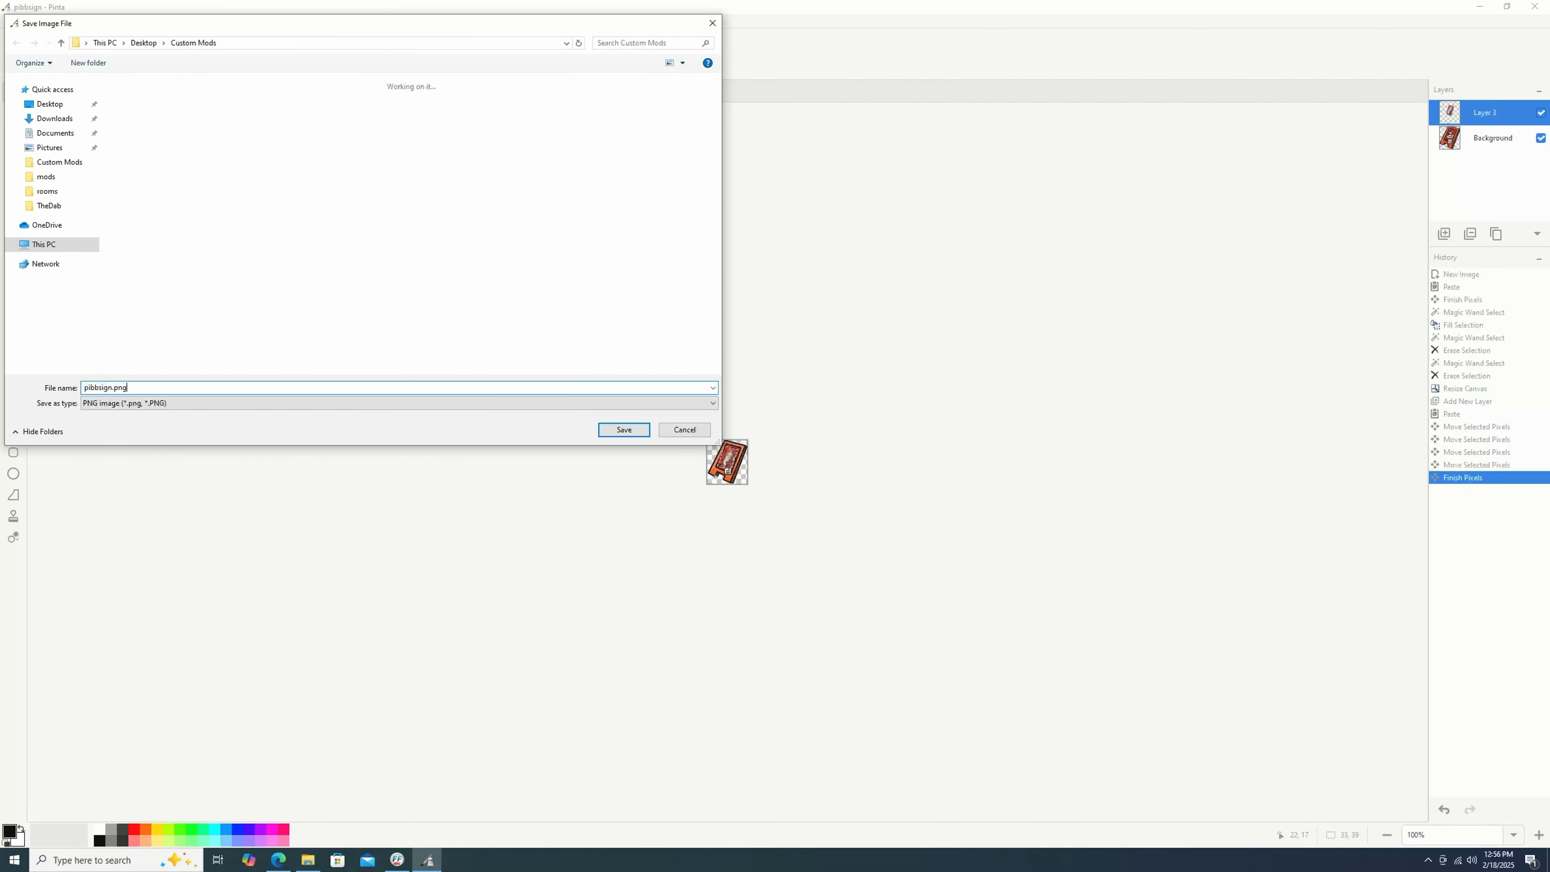
{"action": "key", "text": "Return"}
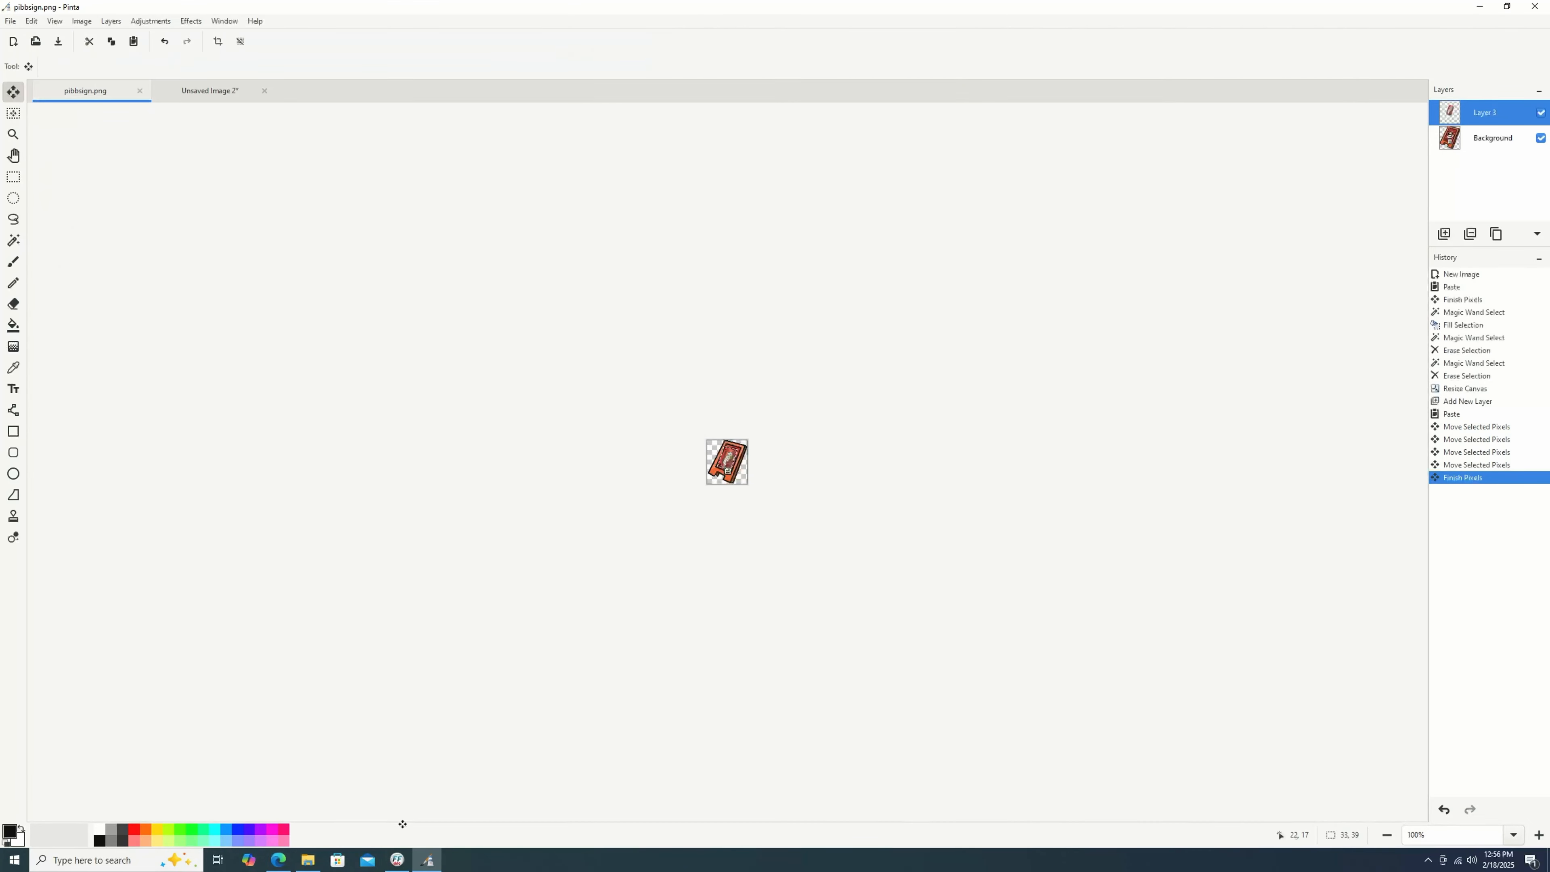
Delete the duplicate blank pibbsign file from the Custom Mods folder.
{"action": "left_click", "coordinate": [307, 860]}
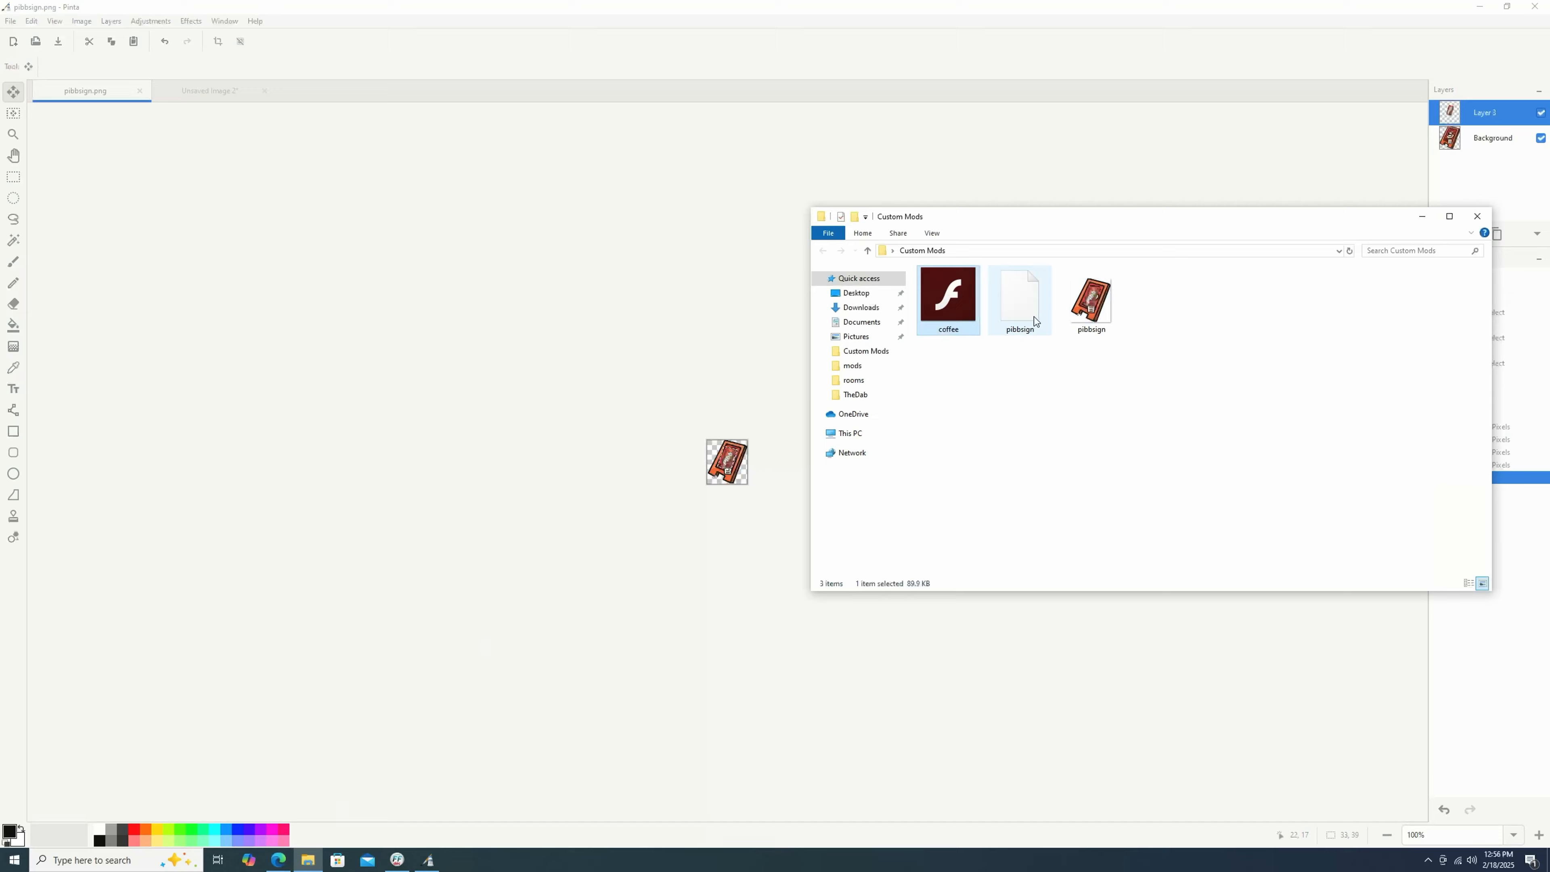
{"action": "right_click", "coordinate": [1034, 320]}
{"action": "left_click", "coordinate": [1062, 462]}
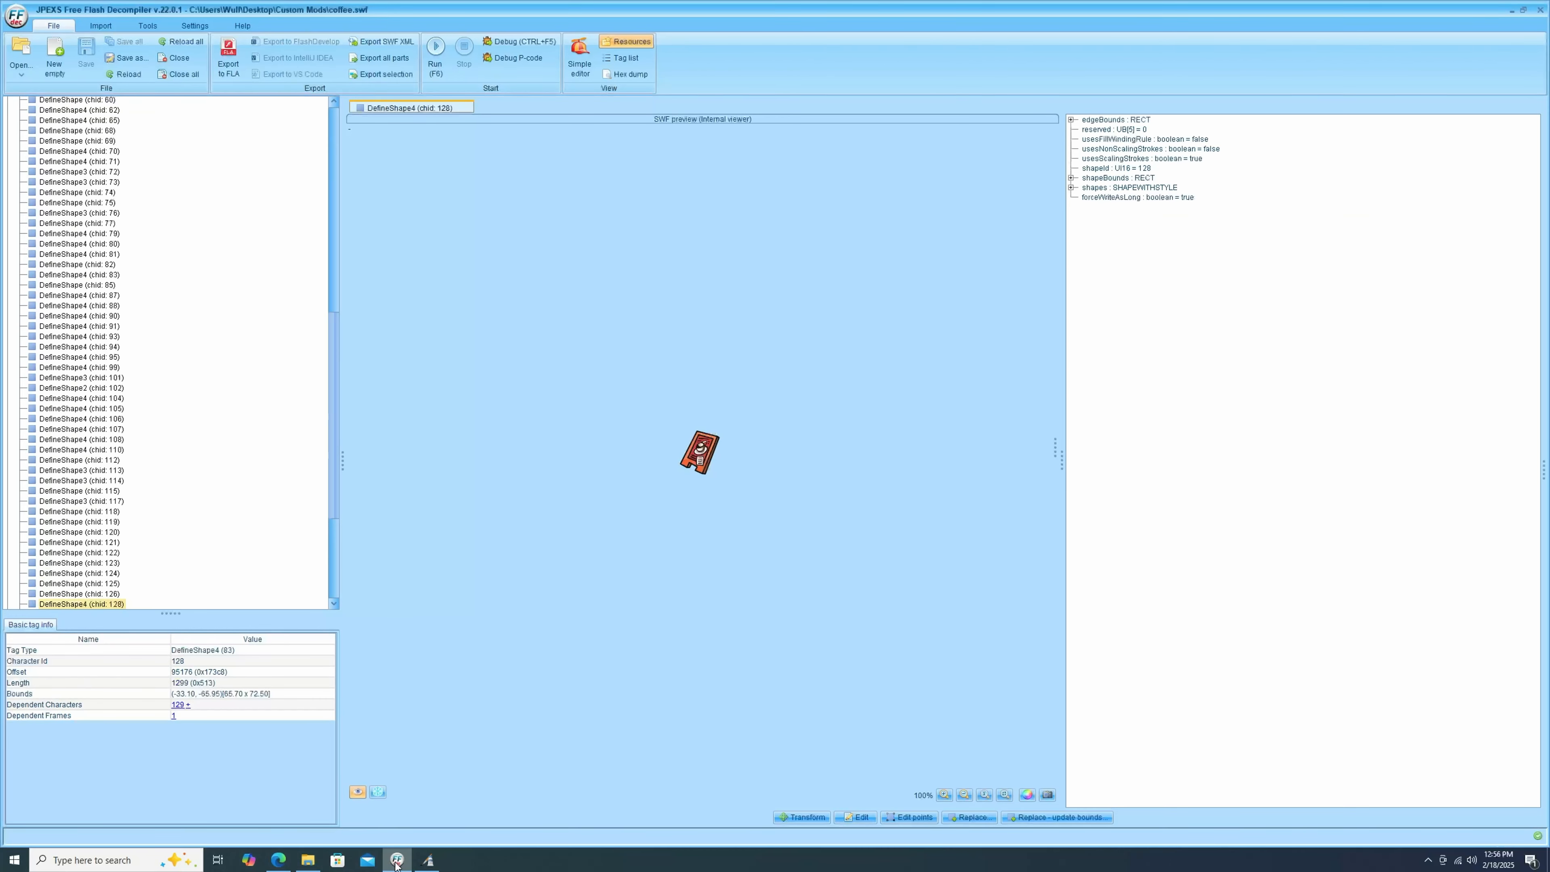
Replace the selected can shape, DefineShape4 (chid: 128), in coffee.swf with the pibbsign.png image.
{"action": "left_click", "coordinate": [397, 860]}
{"action": "left_click", "coordinate": [984, 820]}
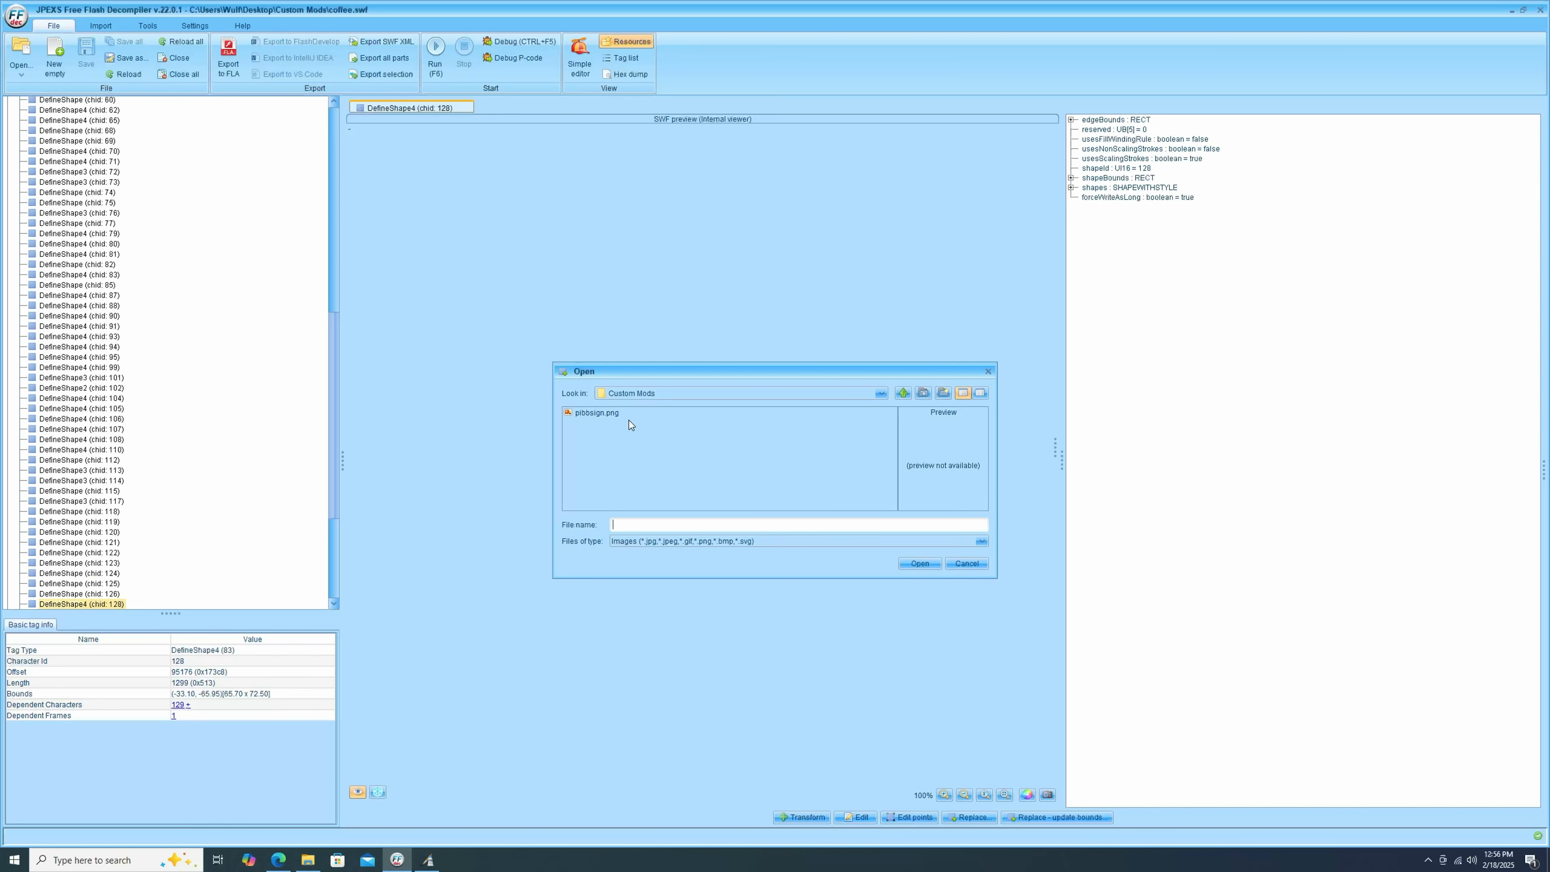
{"action": "left_click", "coordinate": [601, 412]}
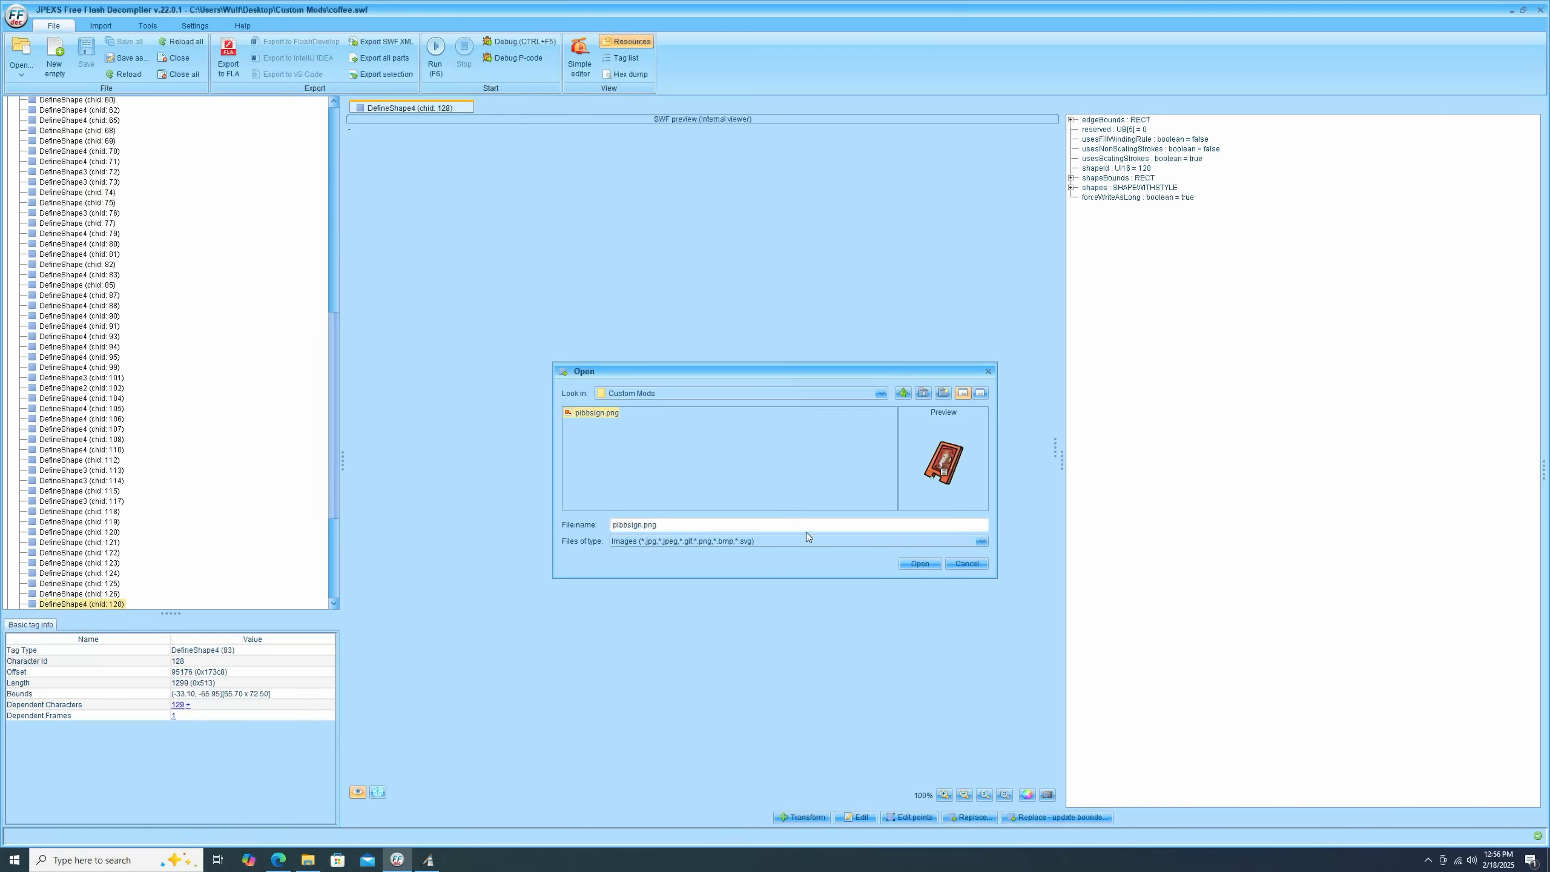
{"action": "left_click", "coordinate": [920, 564]}
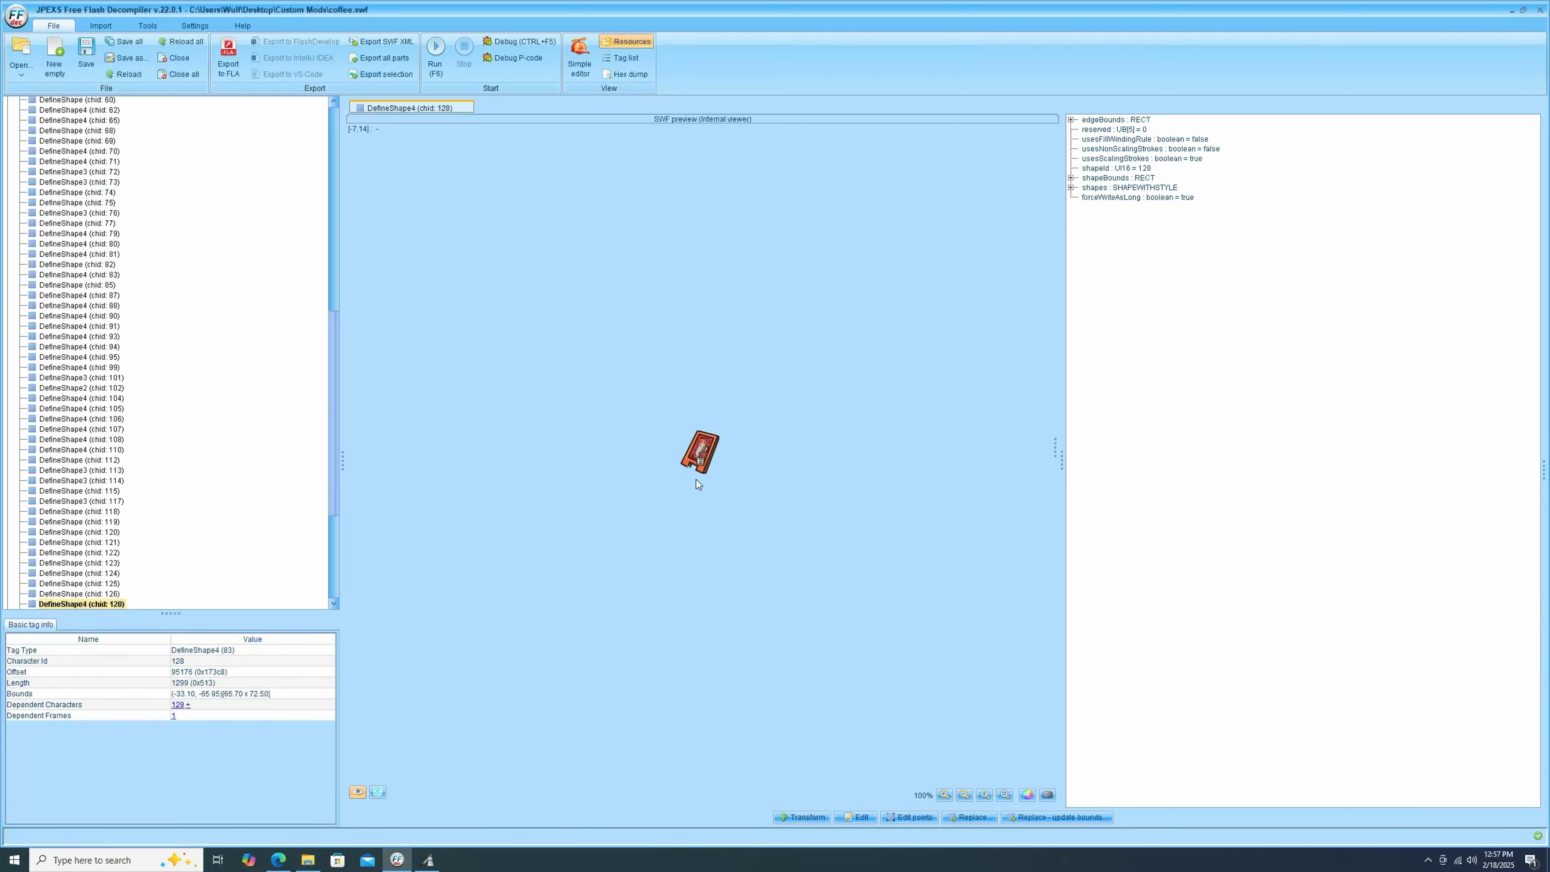
Run the whole coffee.swf file to preview the room with the replaced sign, then close the player.
{"action": "scroll", "coordinate": [267, 281], "scroll_direction": "up", "scroll_amount": 15}
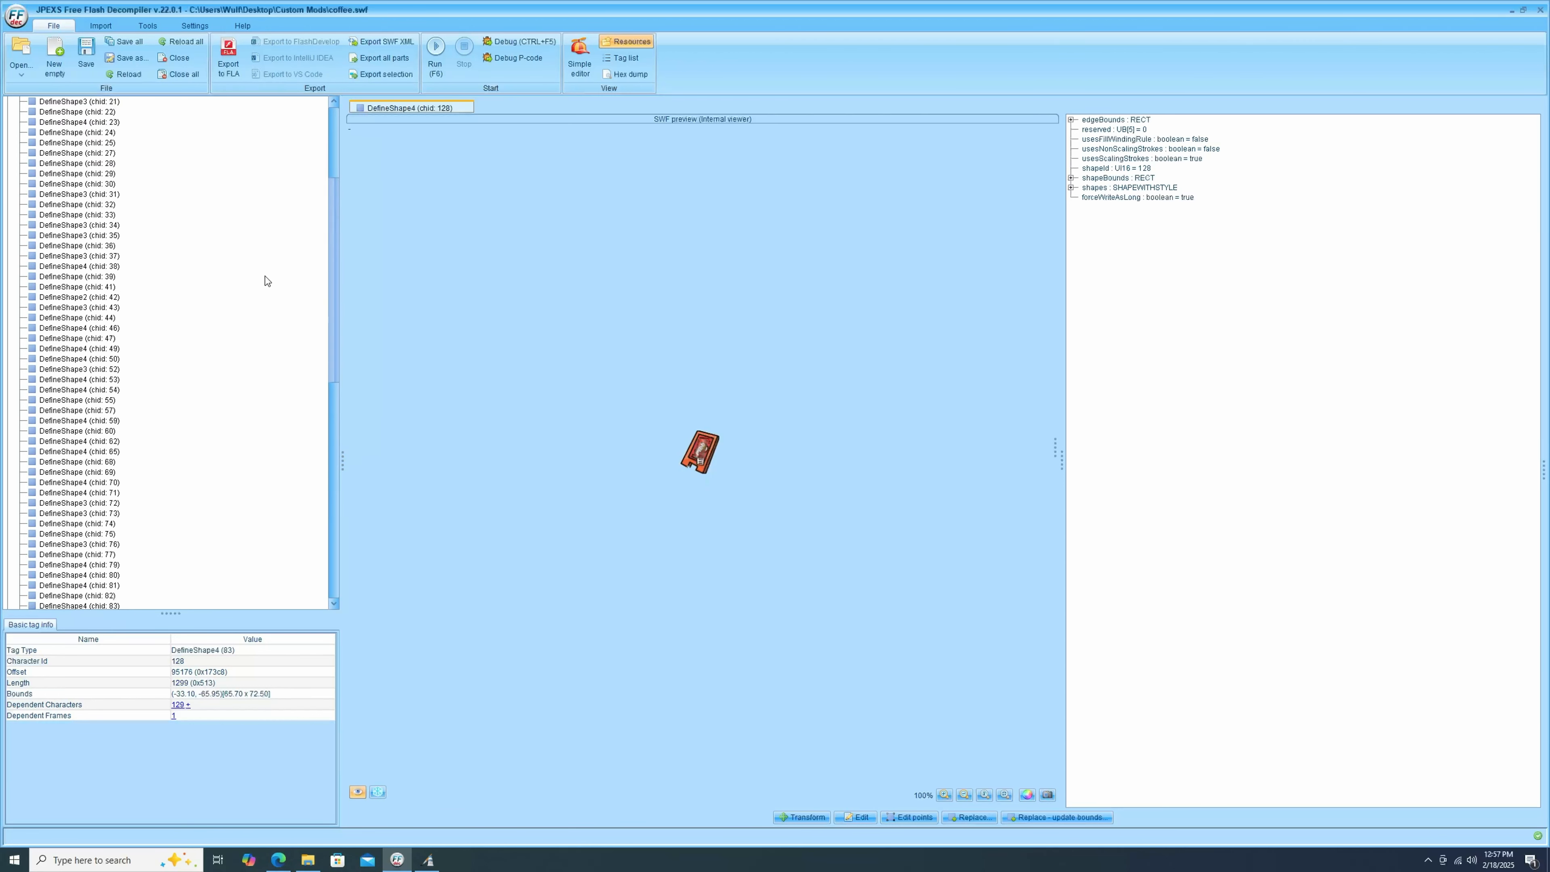
{"action": "left_click", "coordinate": [24, 102]}
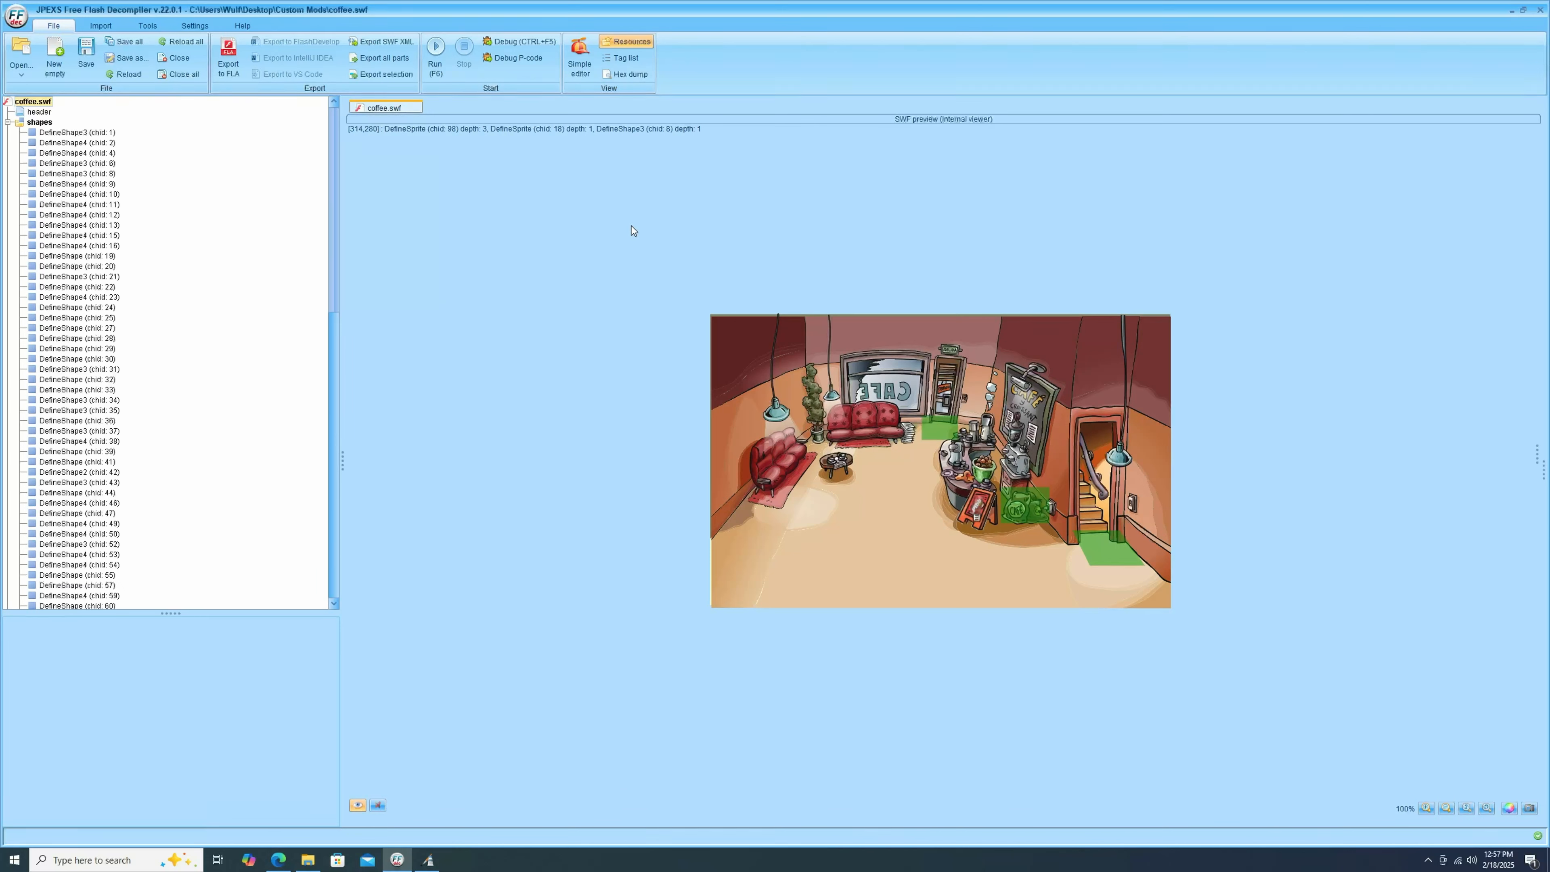
{"action": "left_click", "coordinate": [435, 54]}
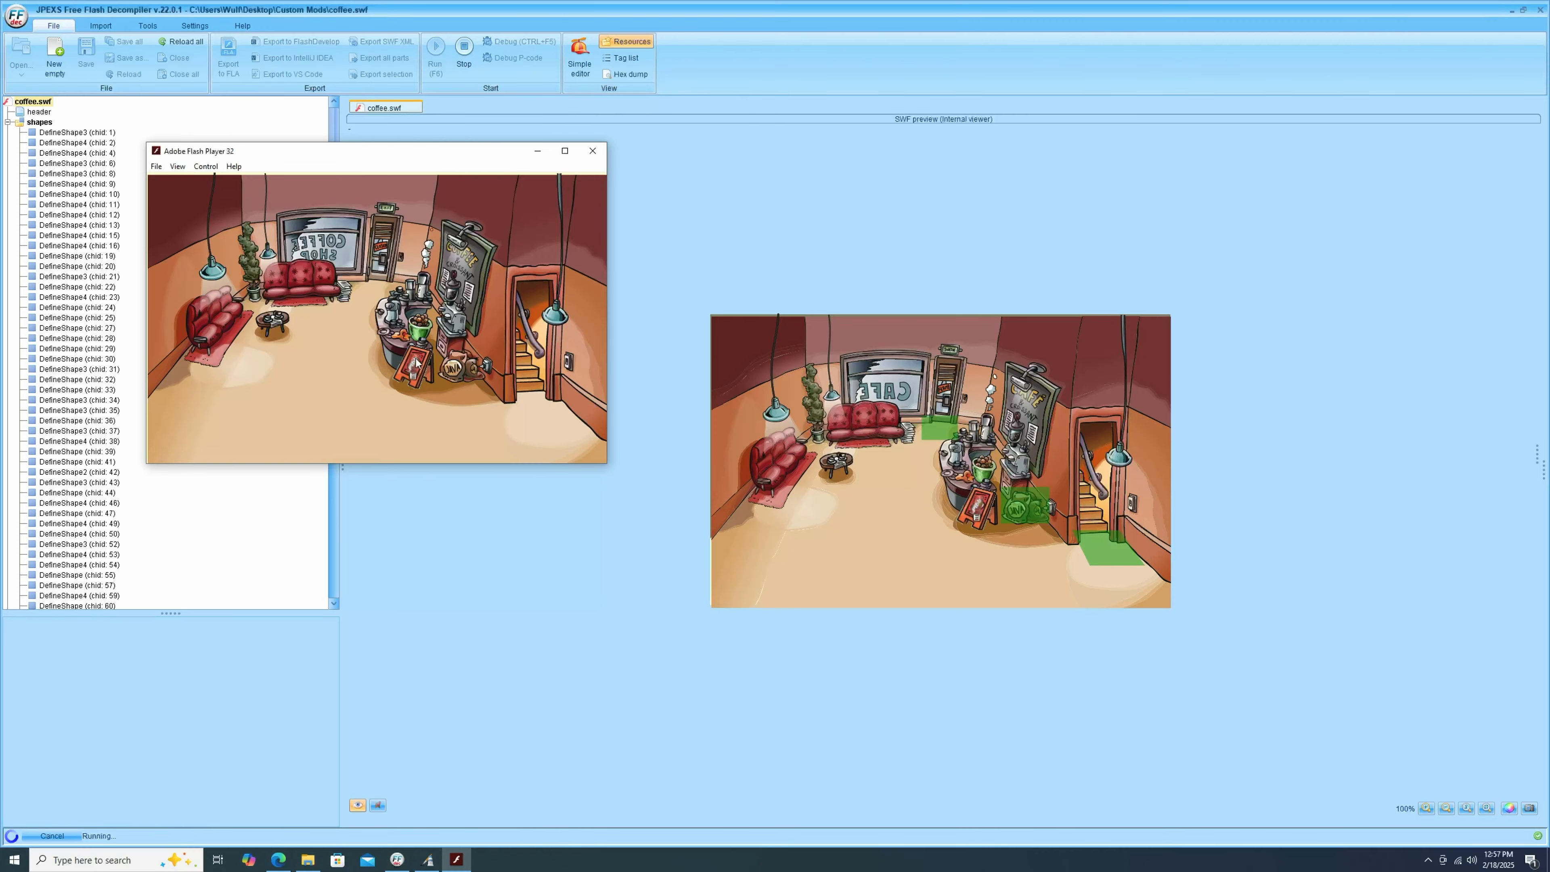
{"action": "left_click", "coordinate": [593, 152]}
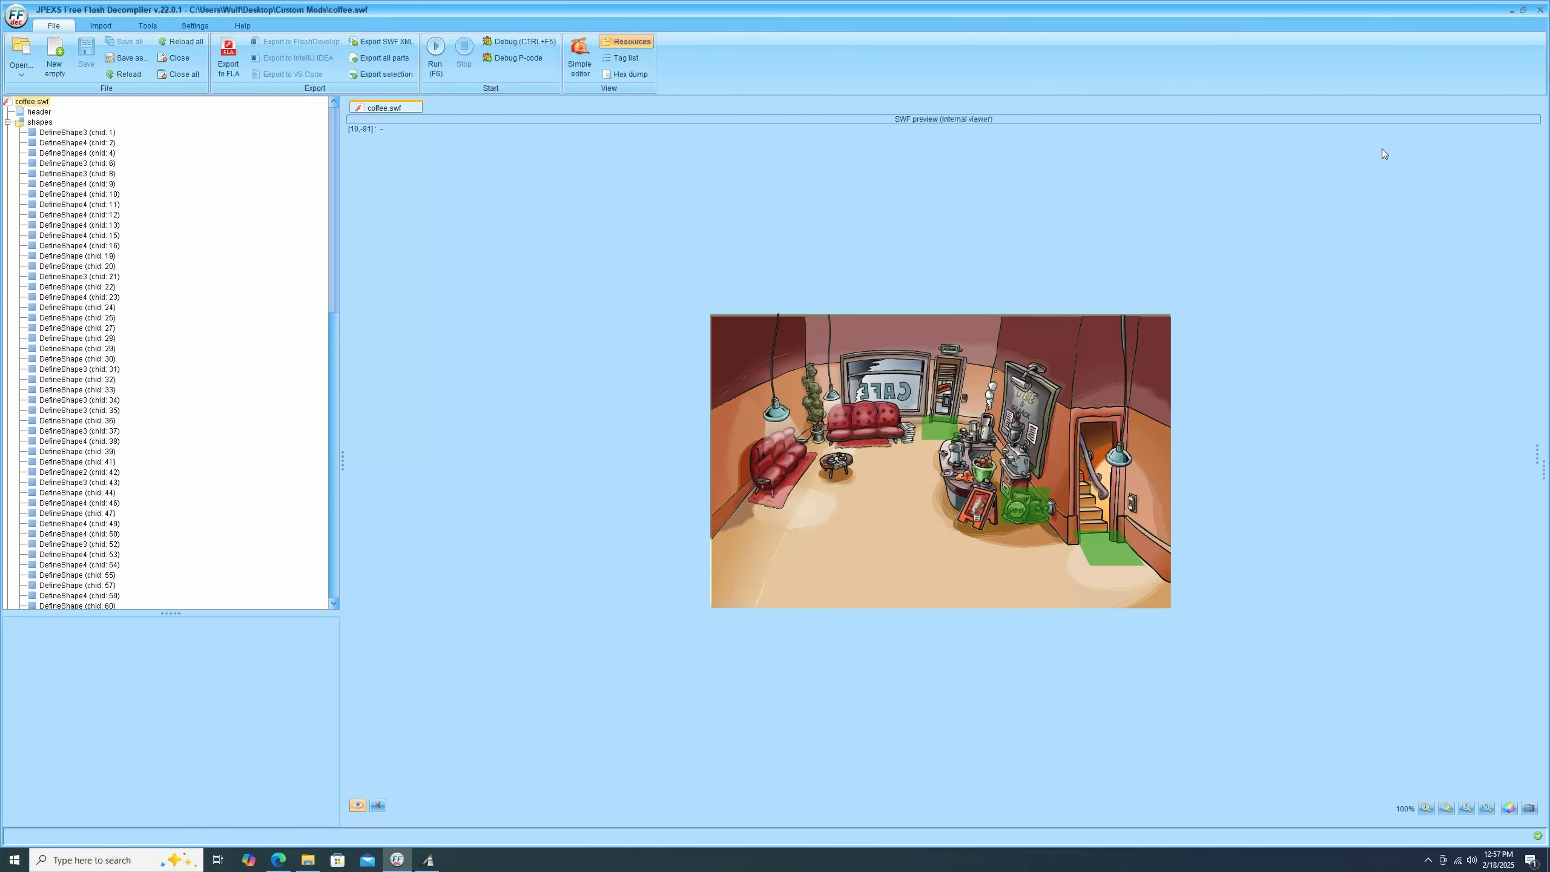
Close the decompiler and Pinta, and open coffee.swf in Flash Player to check the room before closing it.
{"action": "left_click", "coordinate": [1539, 12]}
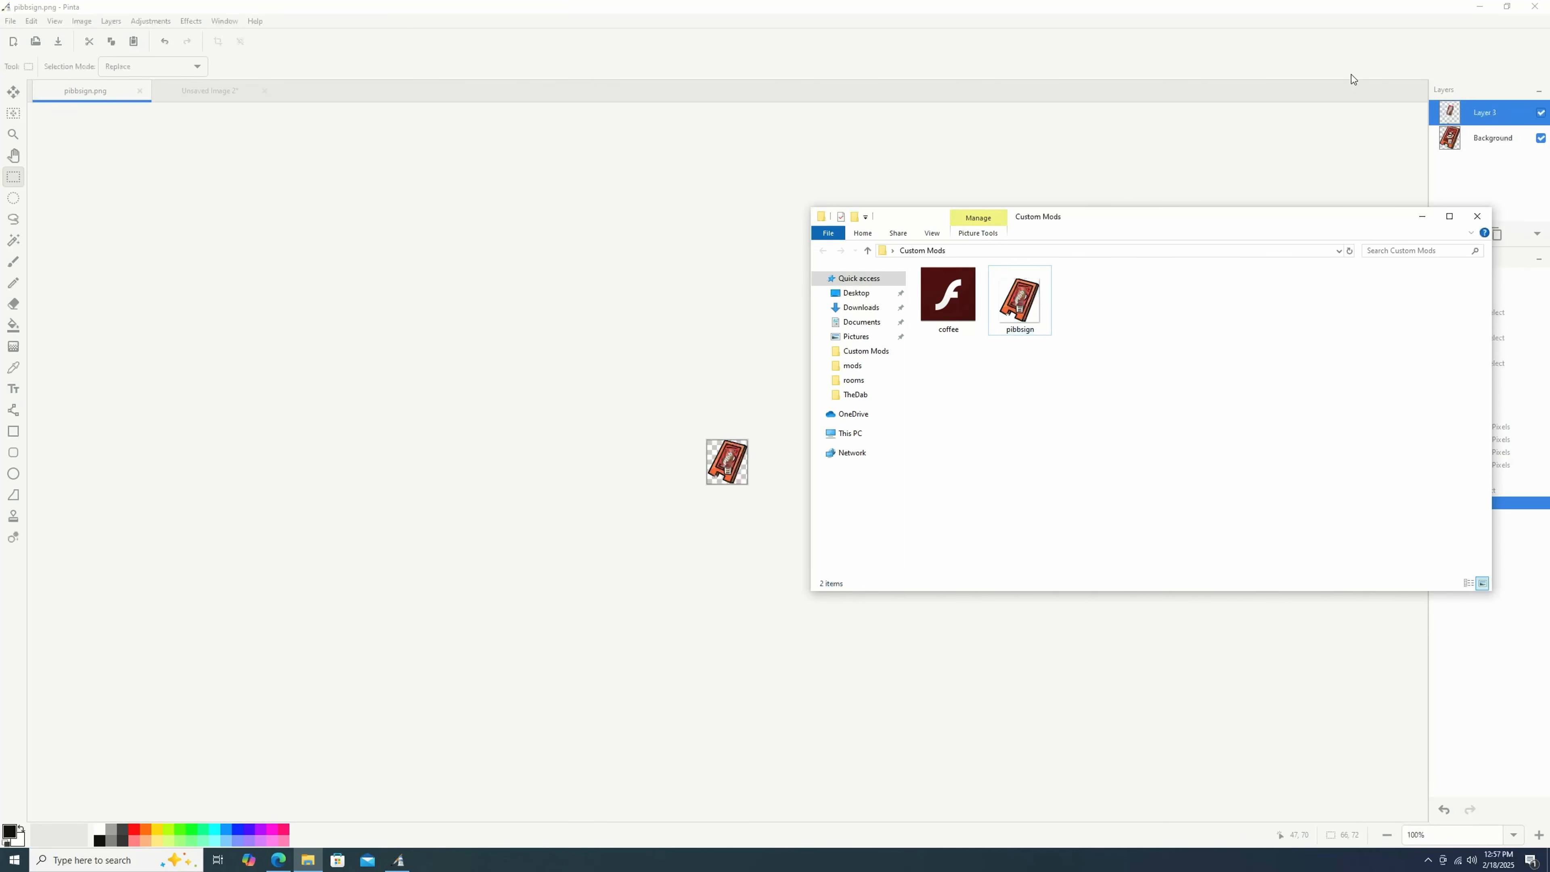
{"action": "left_click", "coordinate": [1535, 6]}
{"action": "left_click", "coordinate": [752, 478]}
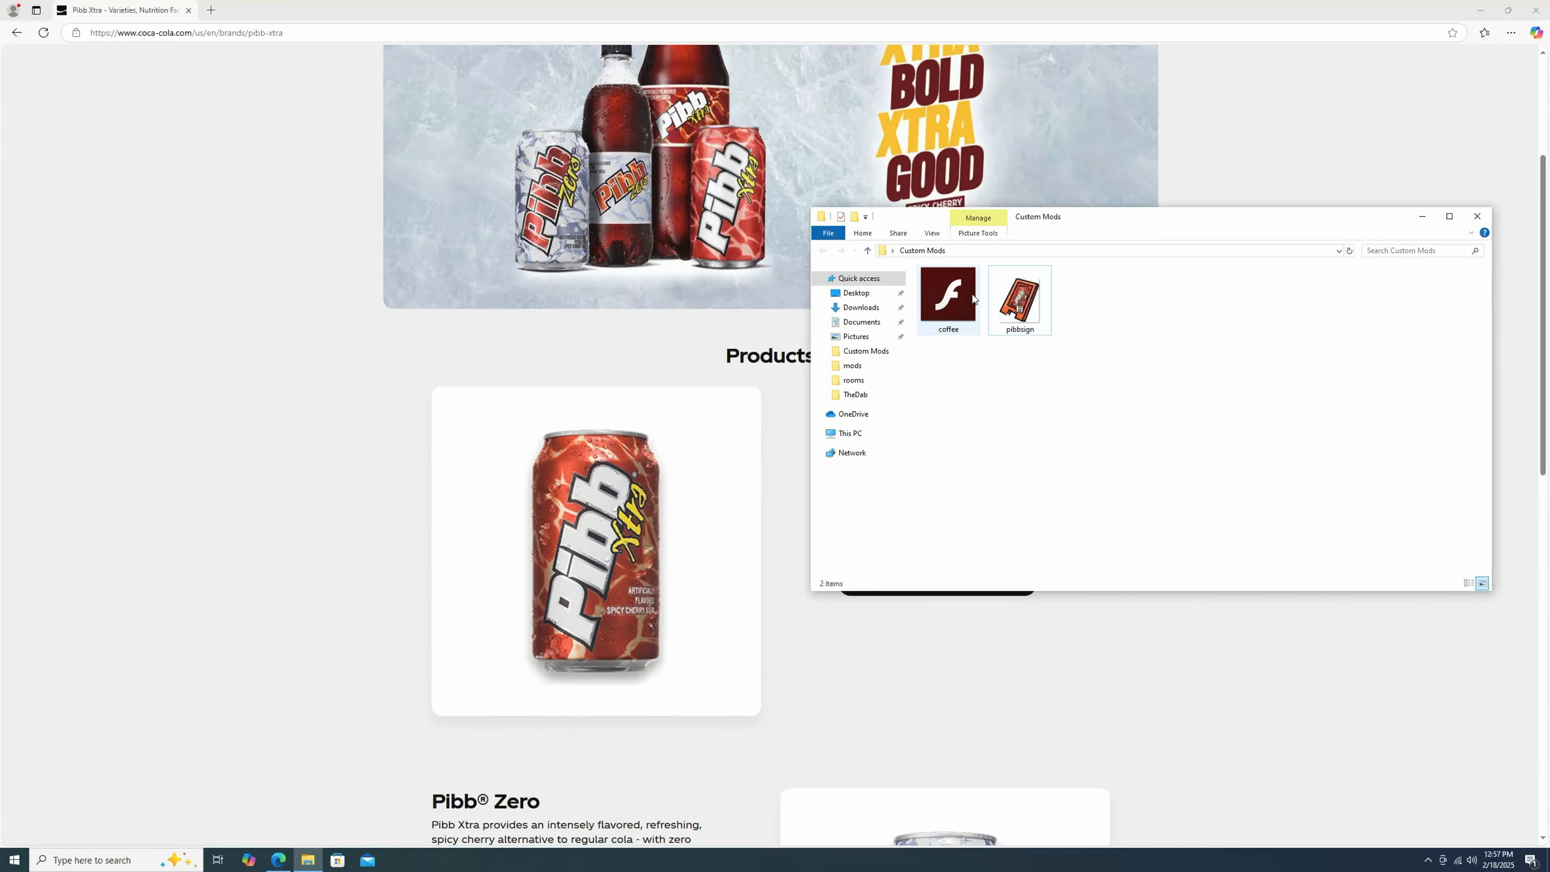
{"action": "double_click", "coordinate": [971, 296]}
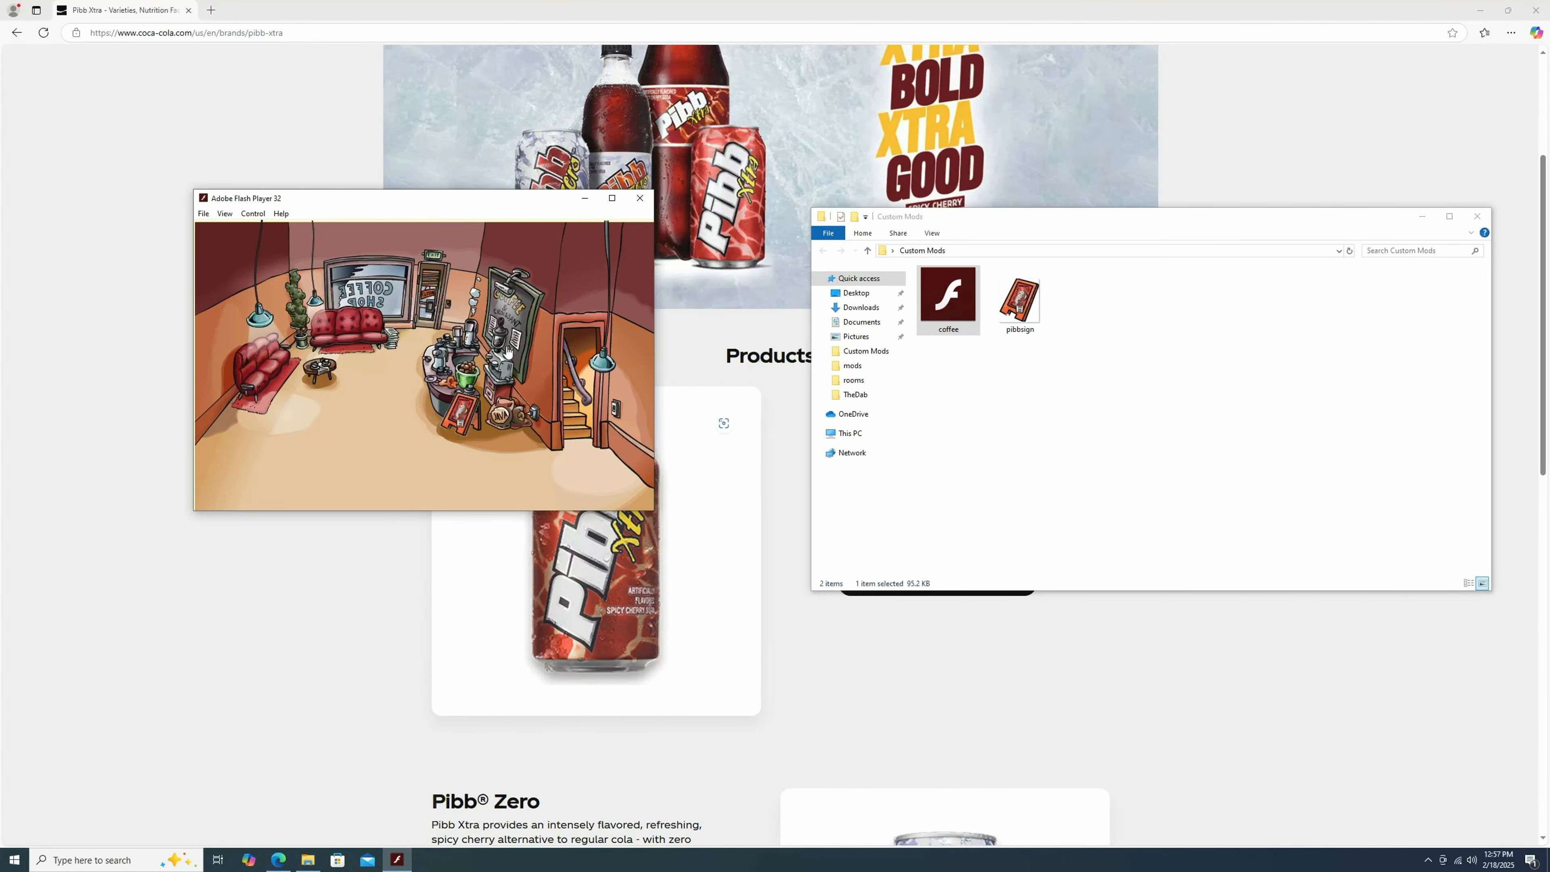
{"action": "left_click", "coordinate": [639, 199]}
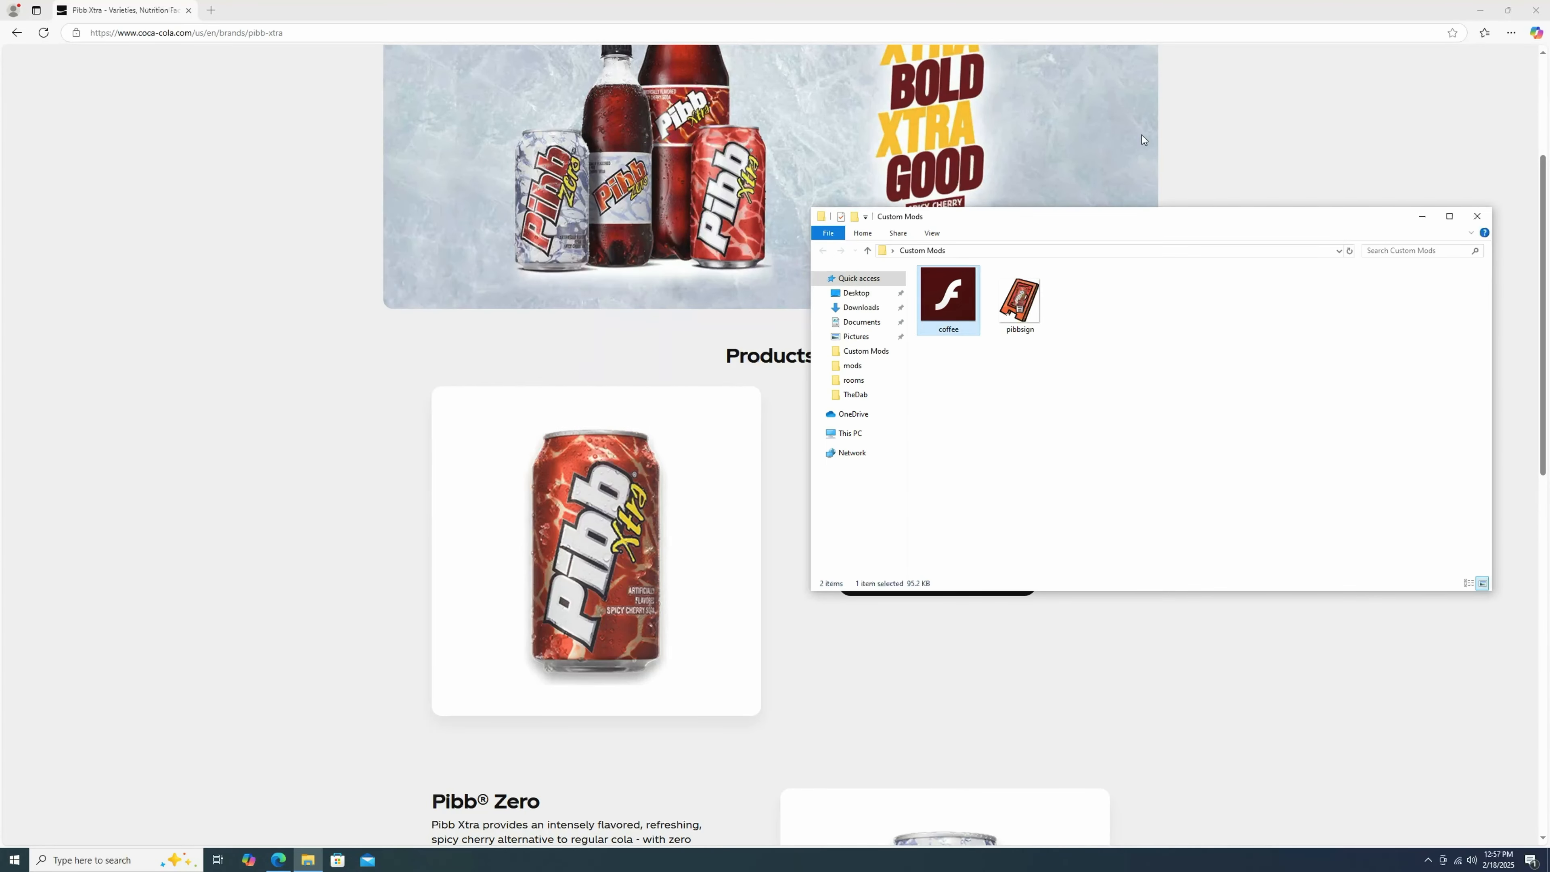
Create a new folder named PibbCoffeShop inside the WaddleForever mods folder.
{"action": "left_click", "coordinate": [1480, 11]}
{"action": "double_click", "coordinate": [67, 25]}
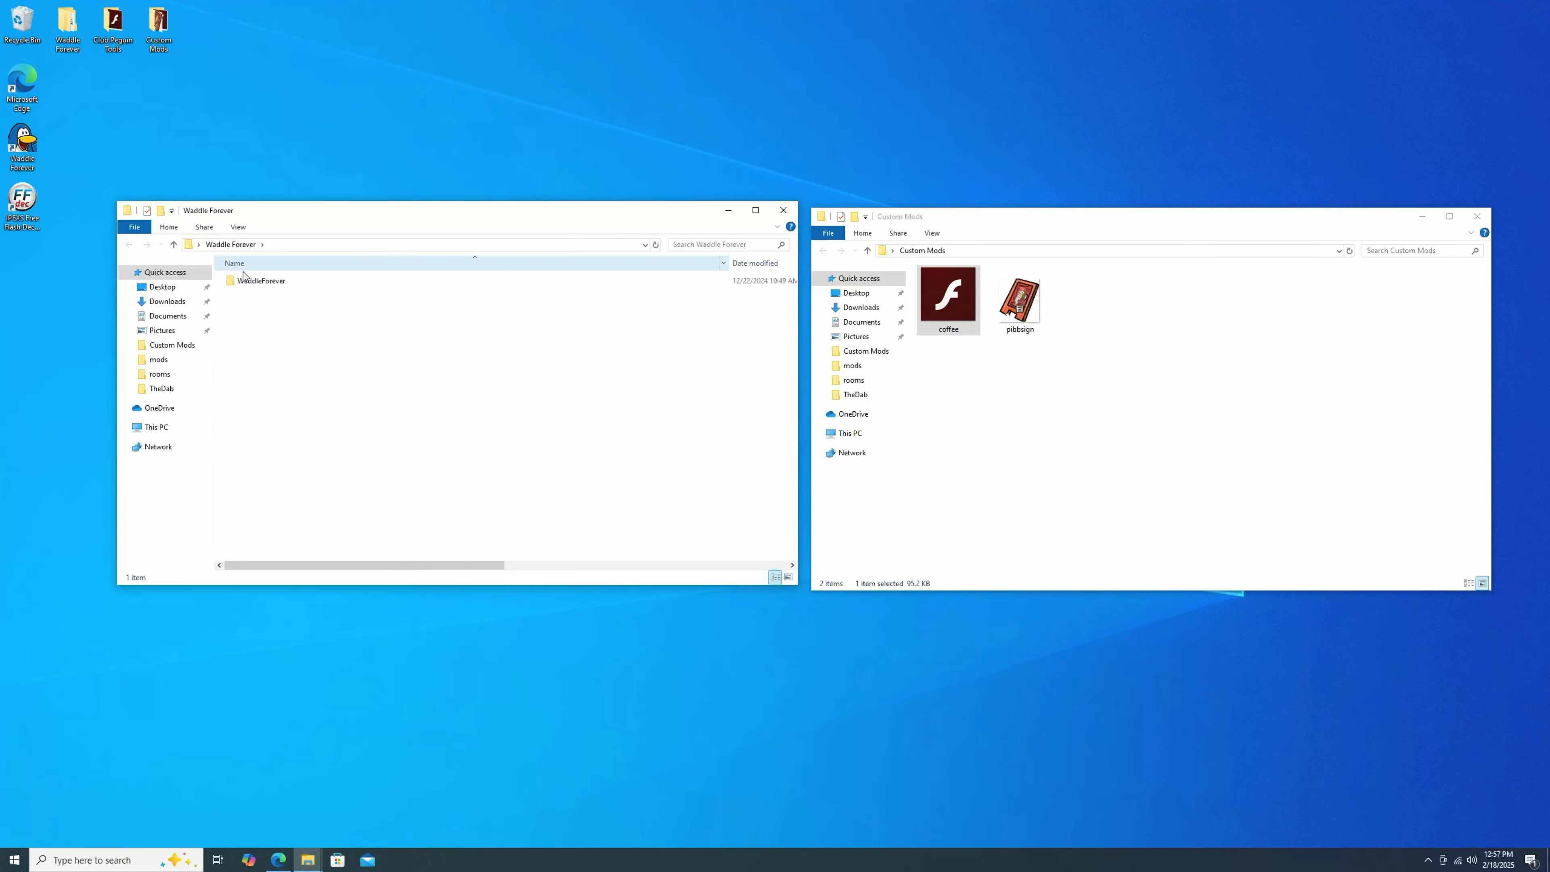
{"action": "double_click", "coordinate": [290, 284]}
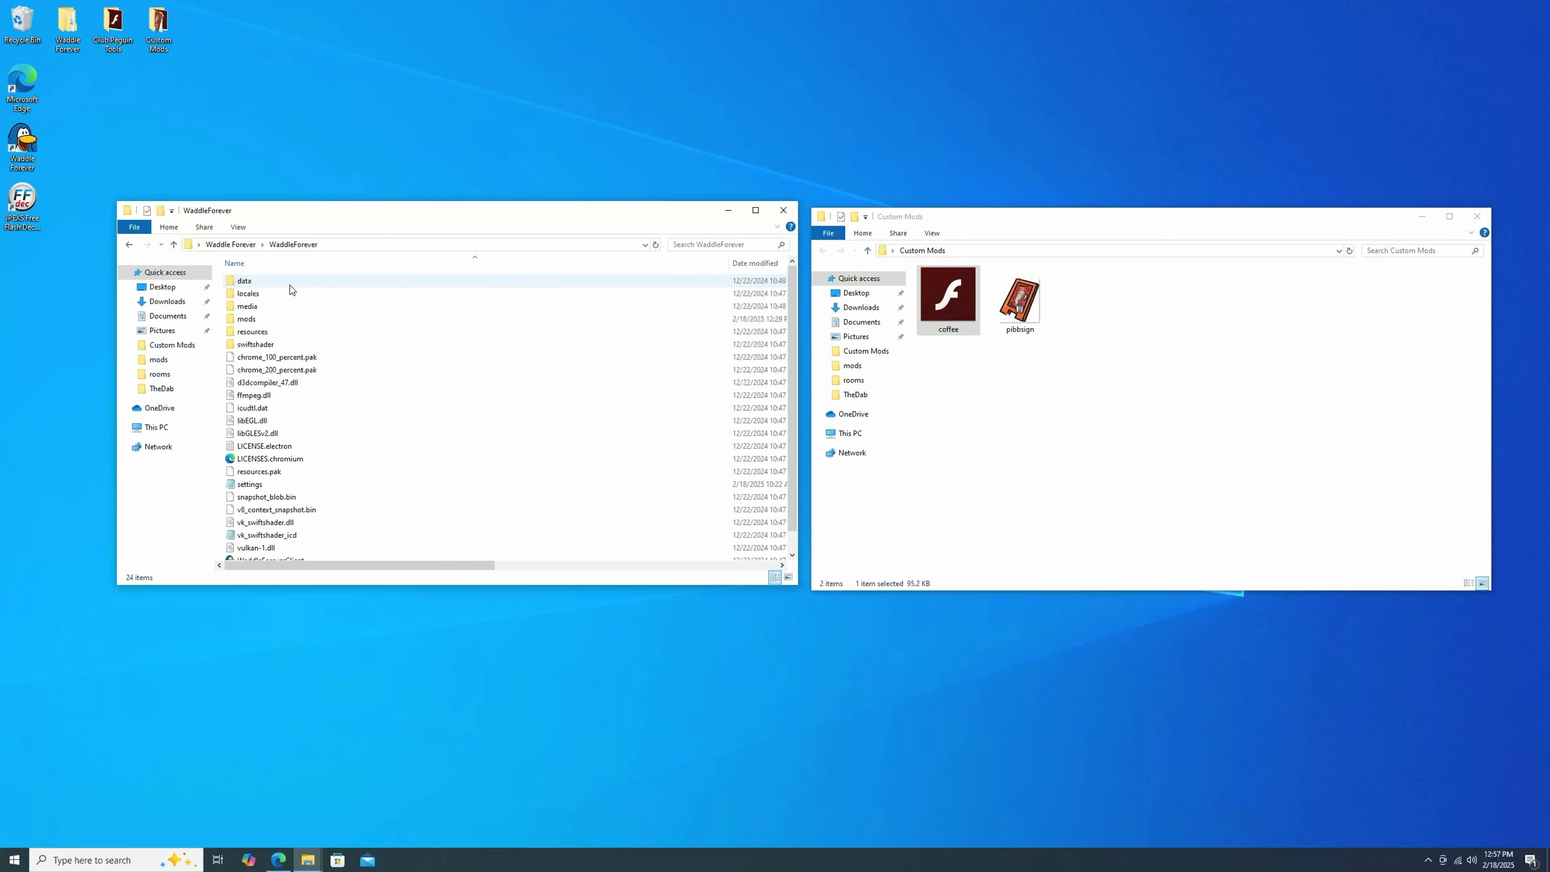
{"action": "double_click", "coordinate": [280, 320]}
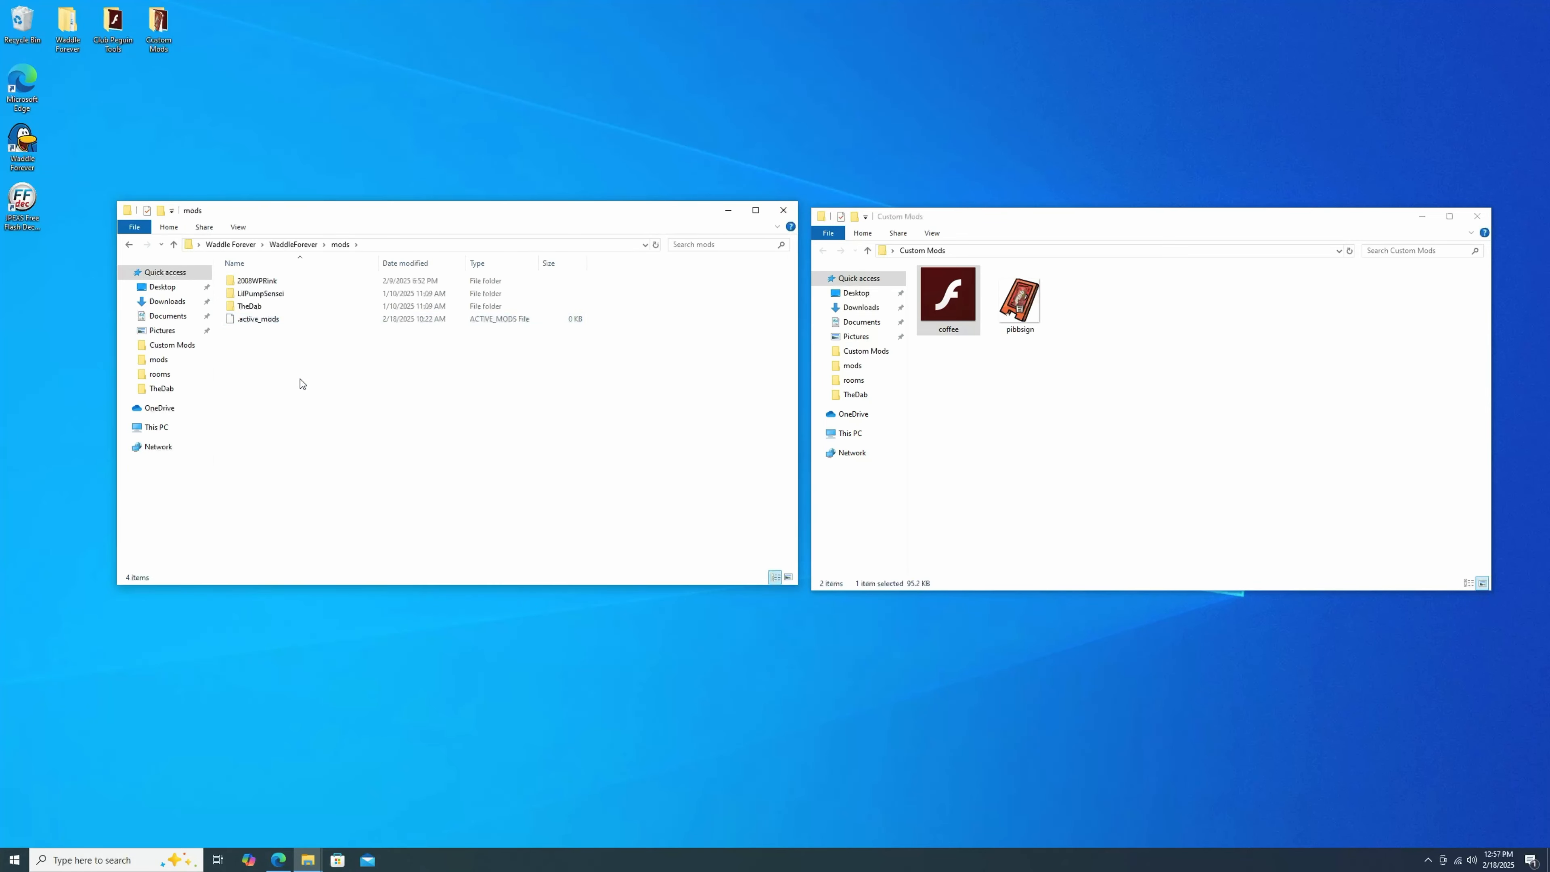
{"action": "right_click", "coordinate": [300, 379]}
{"action": "mouse_move", "coordinate": [347, 526]}
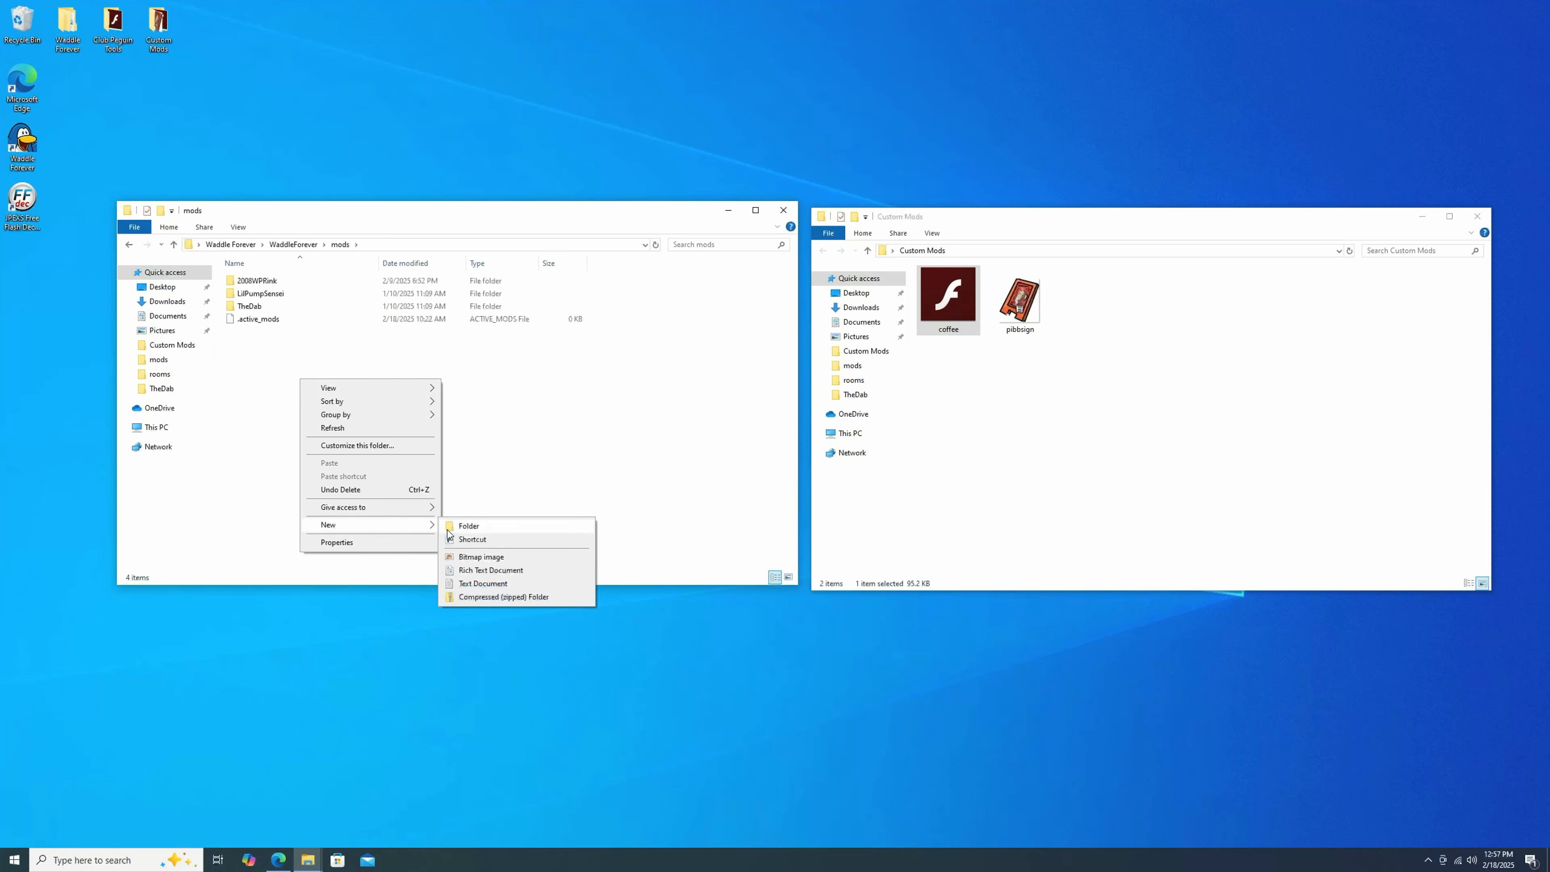
{"action": "left_click", "coordinate": [455, 524]}
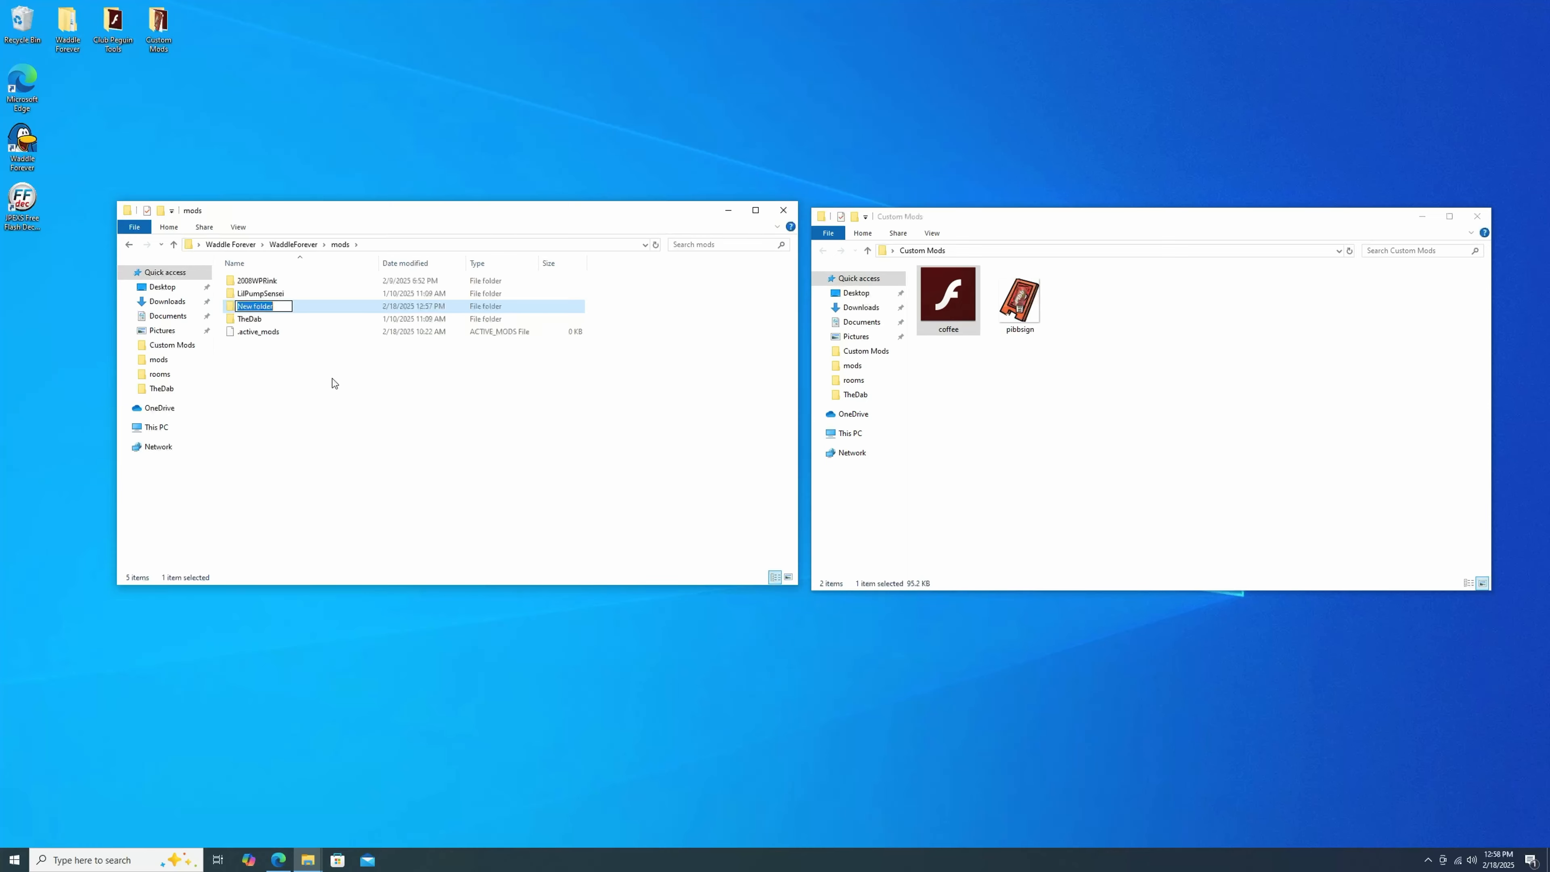
{"action": "type", "text": "PibbCoffeShop"}
{"action": "key", "text": "Return"}
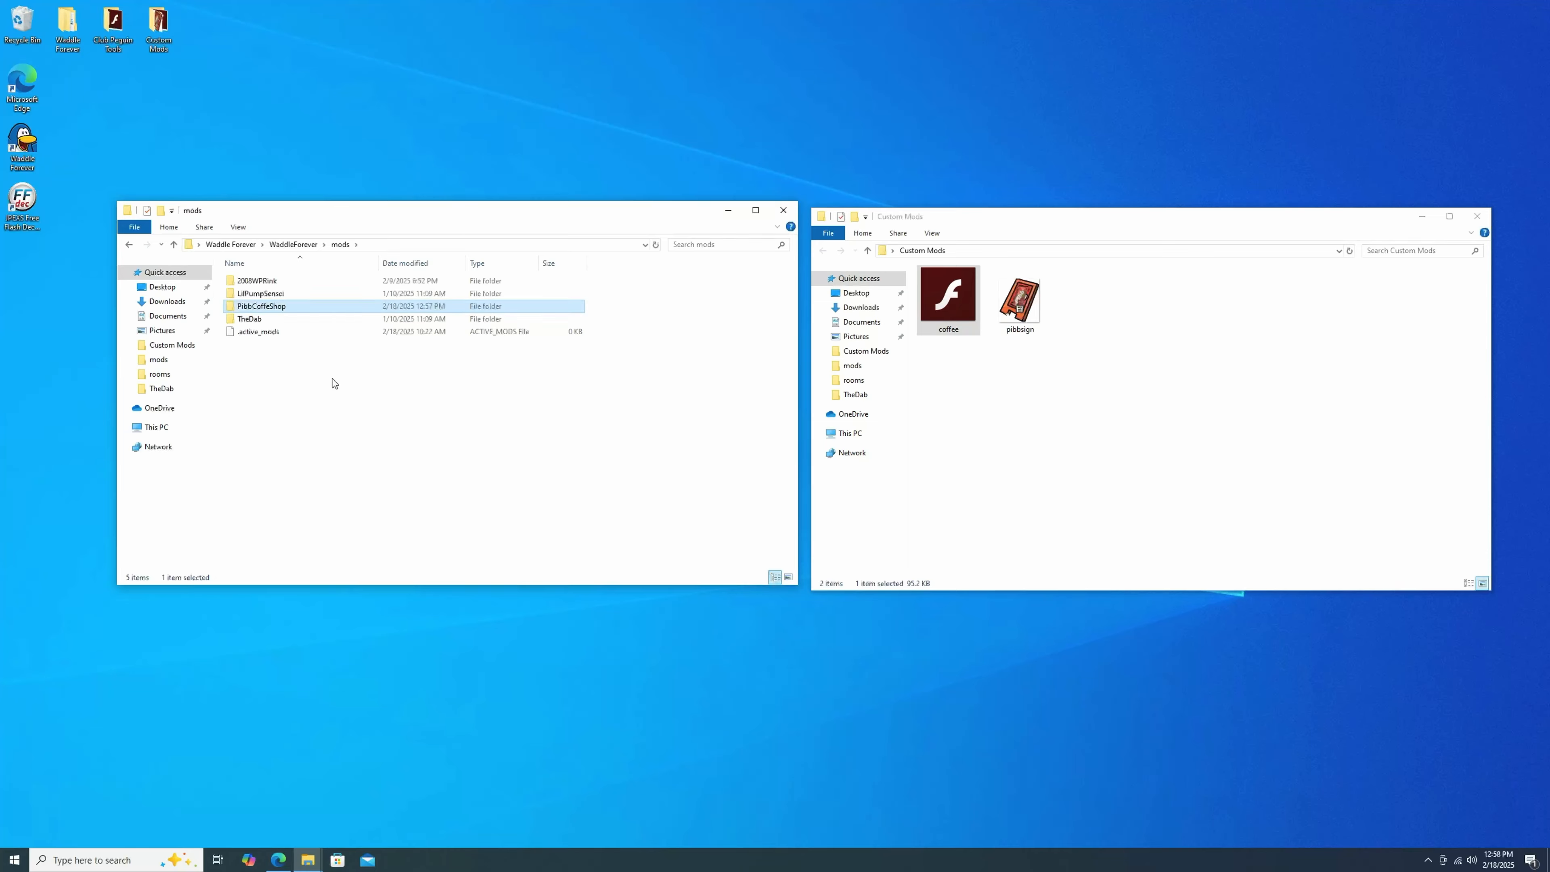
Open the 2008WPRink mod folder in a second window beside it to use as a reference.
{"action": "right_click", "coordinate": [286, 285]}
{"action": "left_click", "coordinate": [281, 281]}
{"action": "right_click", "coordinate": [281, 282]}
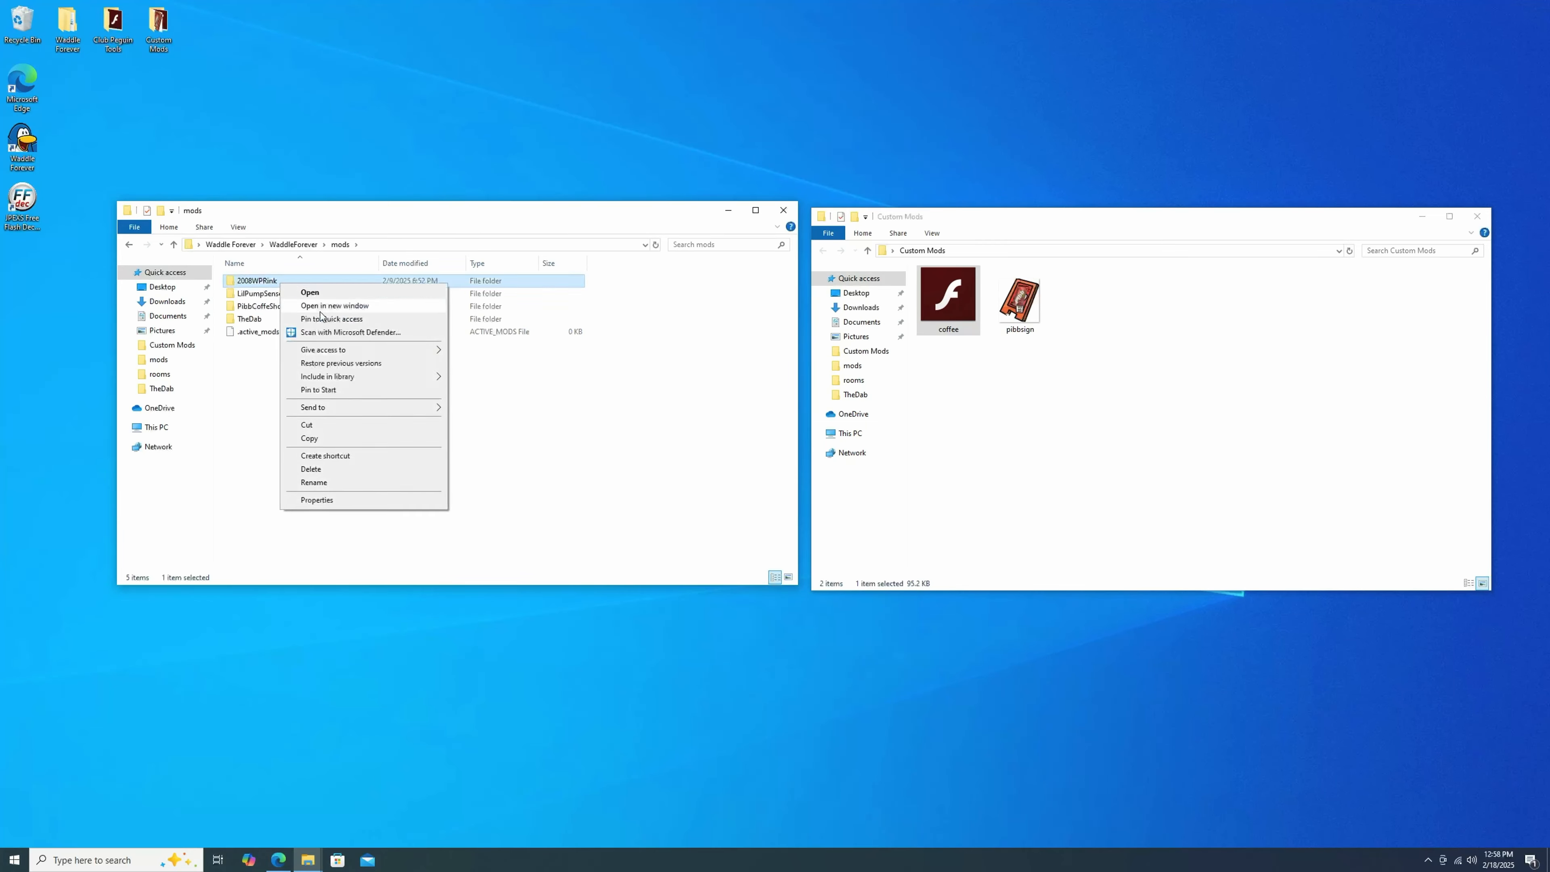
{"action": "left_click", "coordinate": [326, 306]}
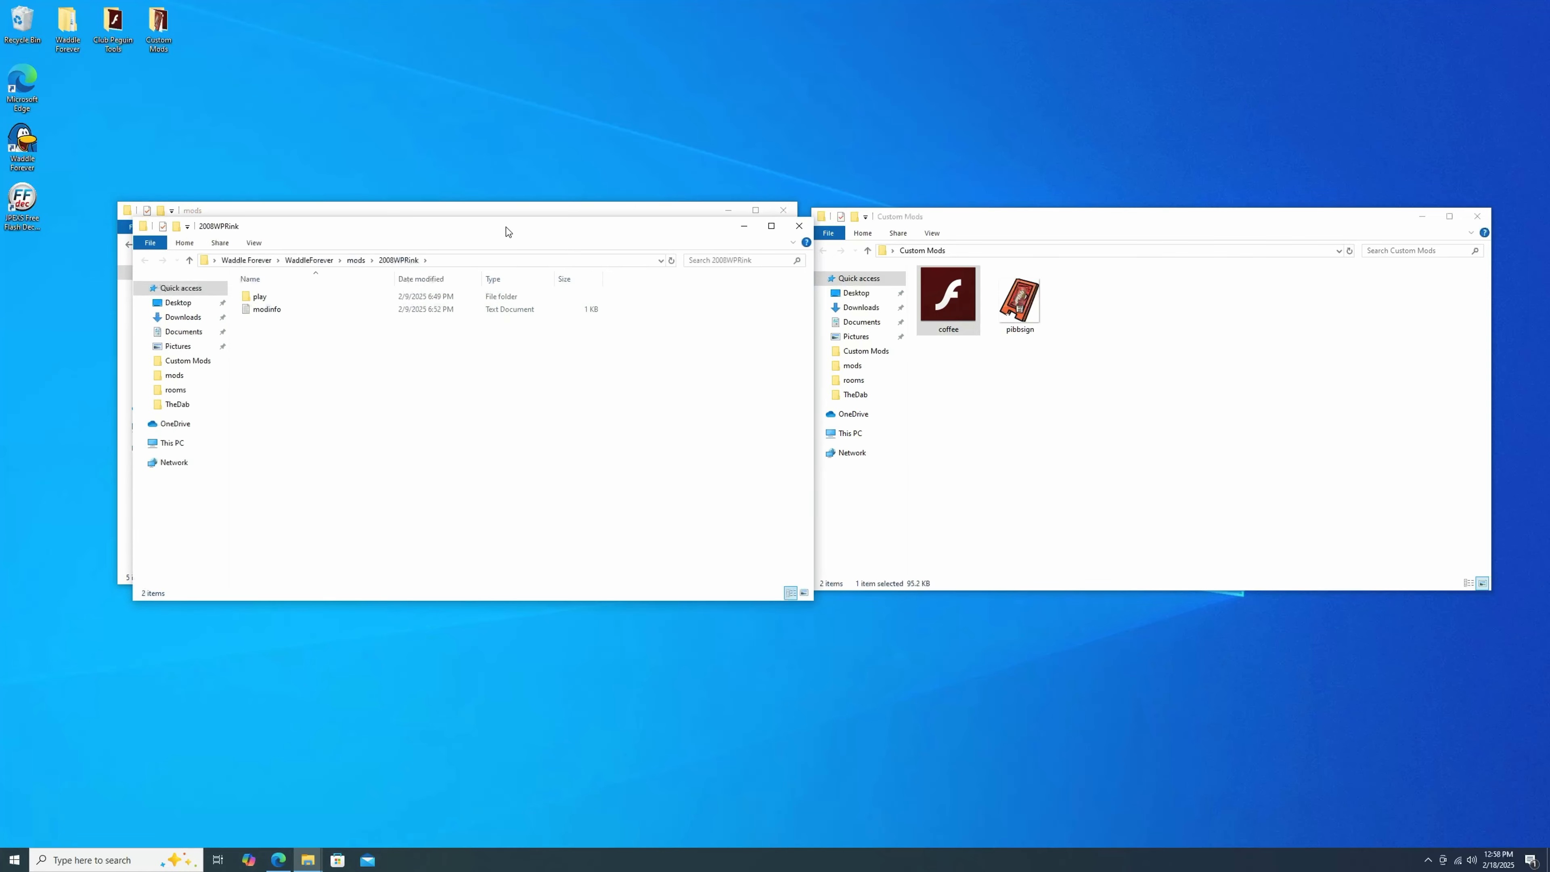
{"action": "left_click_drag", "start_coordinate": [505, 227], "coordinate": [1233, 215]}
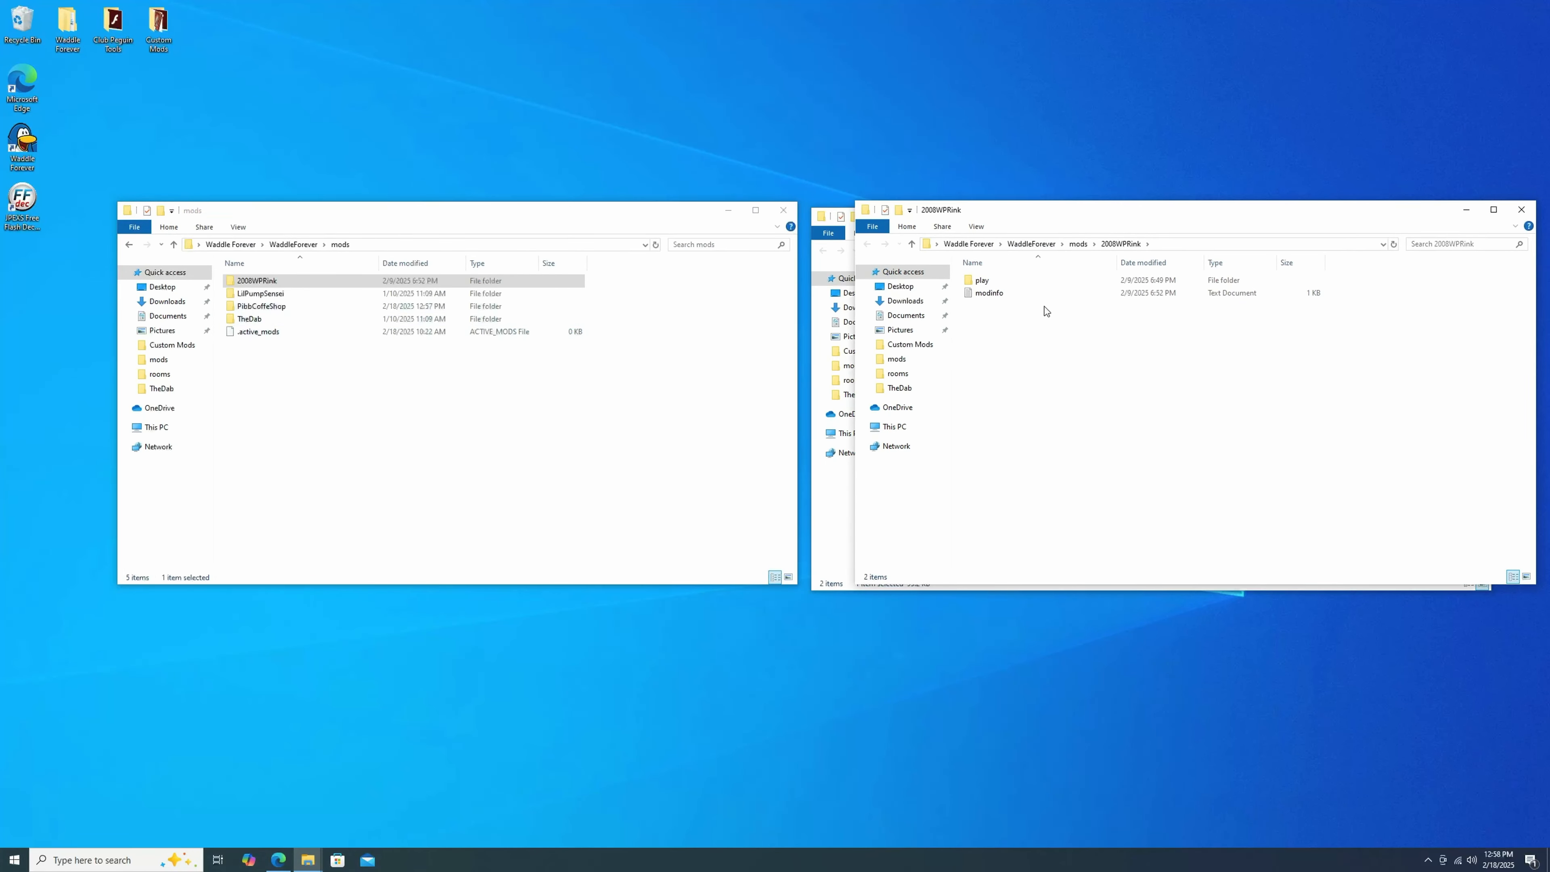
{"action": "left_click", "coordinate": [1005, 285]}
{"action": "right_click", "coordinate": [1006, 284]}
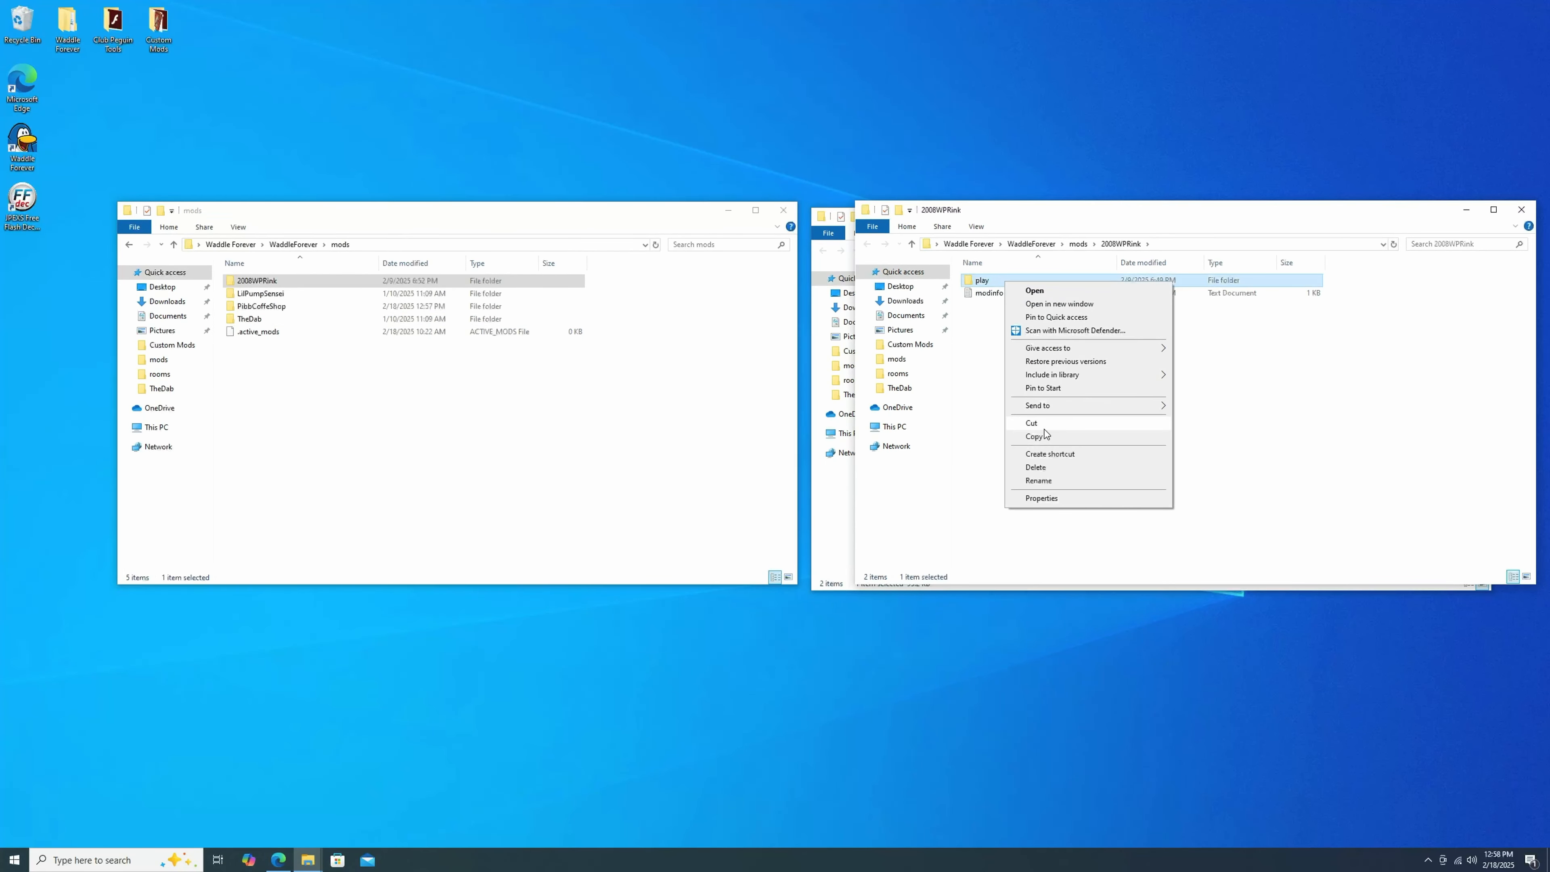
{"action": "left_click", "coordinate": [981, 376]}
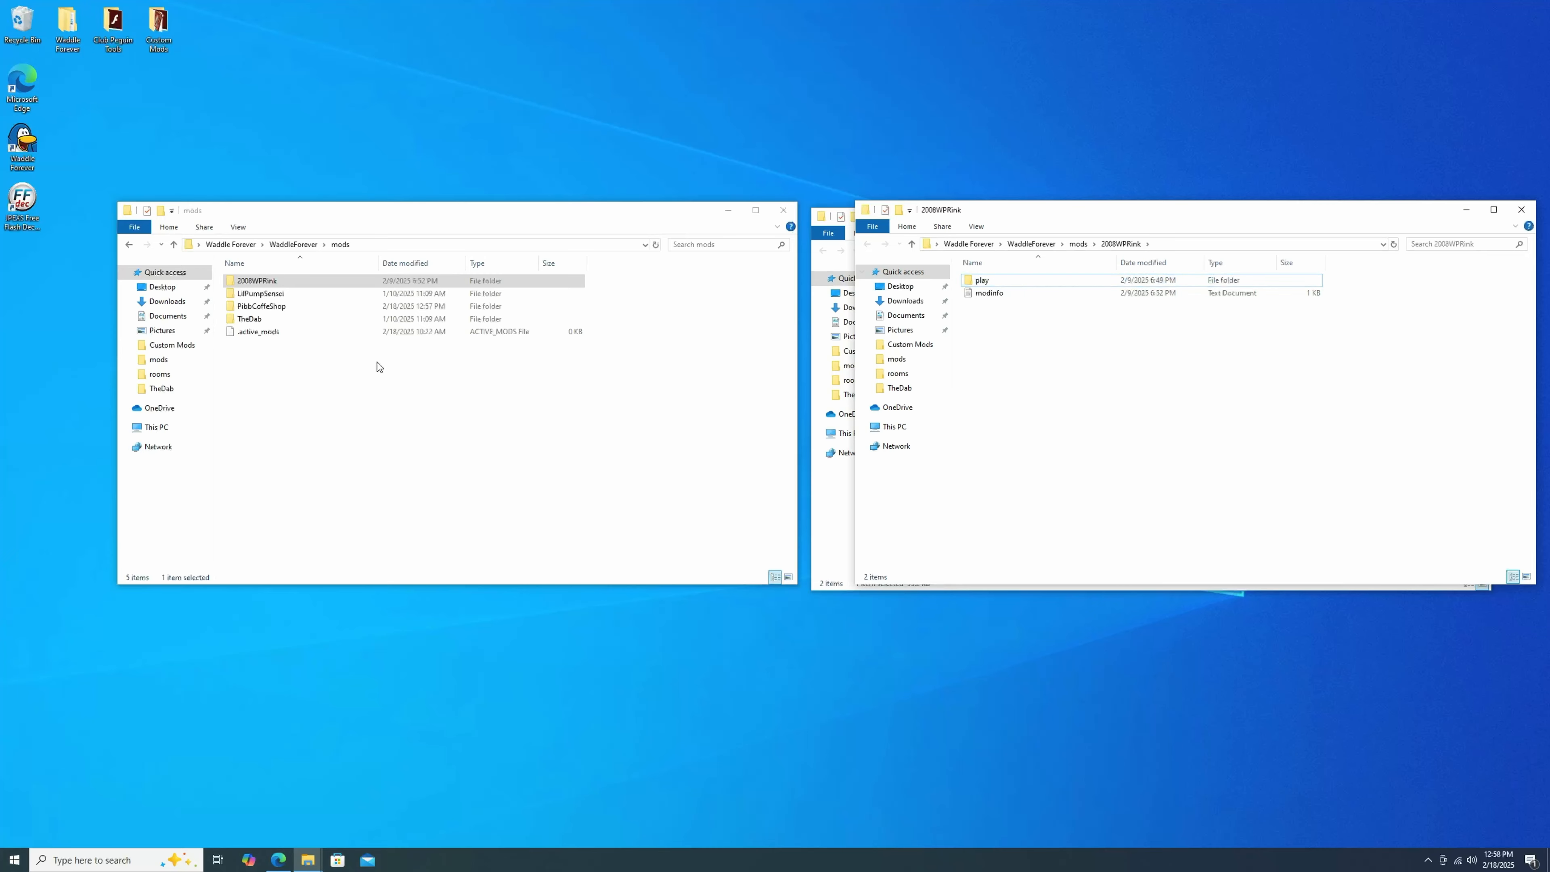
Create a folder named play inside the PibbCoffeShop folder.
{"action": "double_click", "coordinate": [308, 308]}
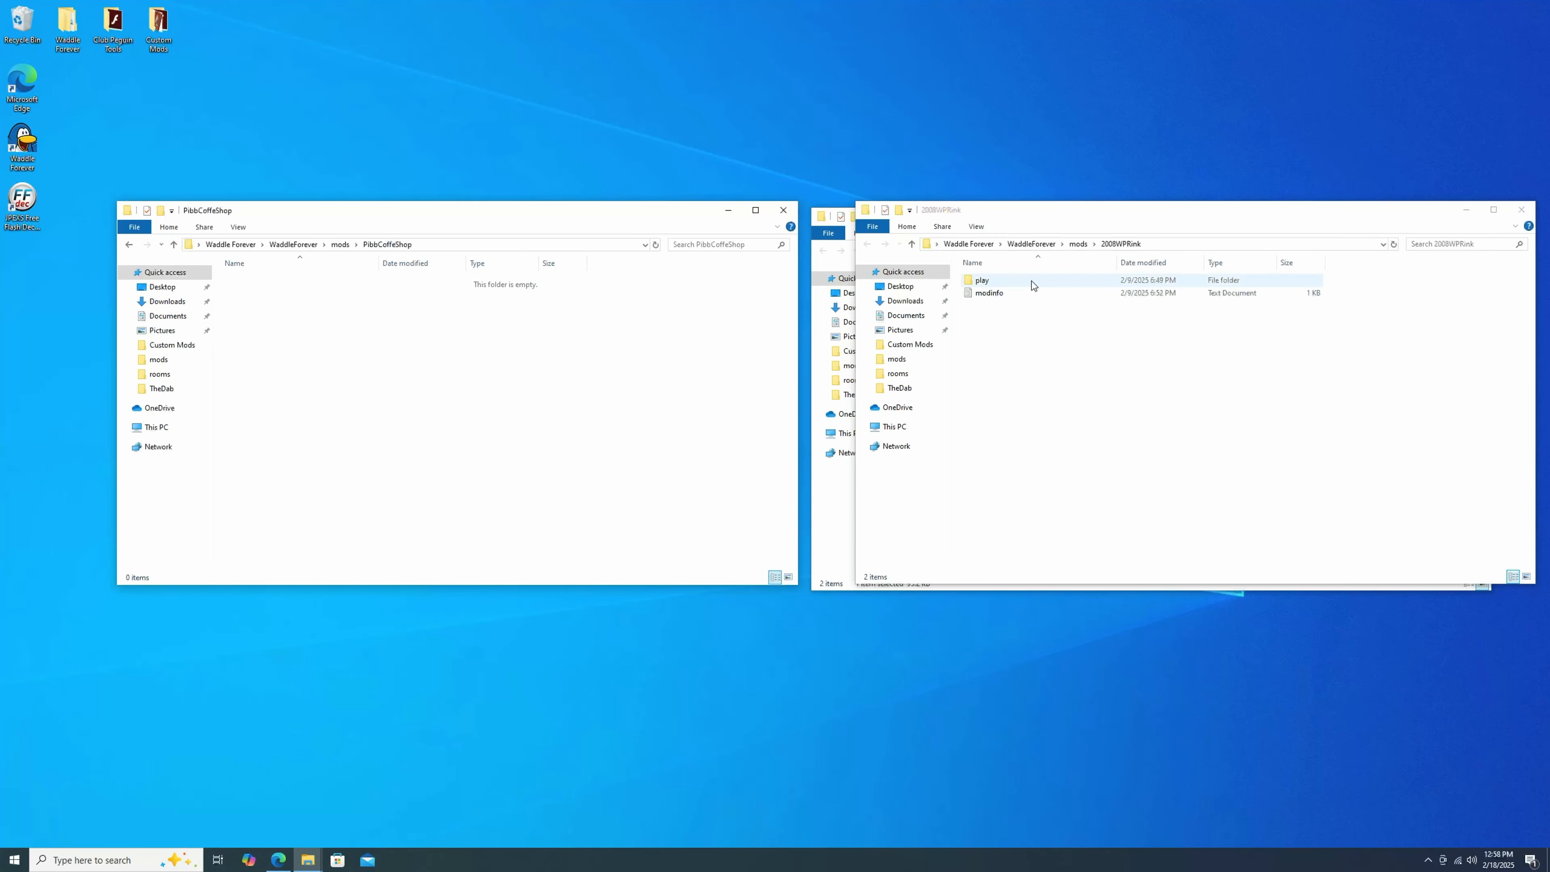
{"action": "right_click", "coordinate": [469, 347]}
{"action": "mouse_move", "coordinate": [584, 496]}
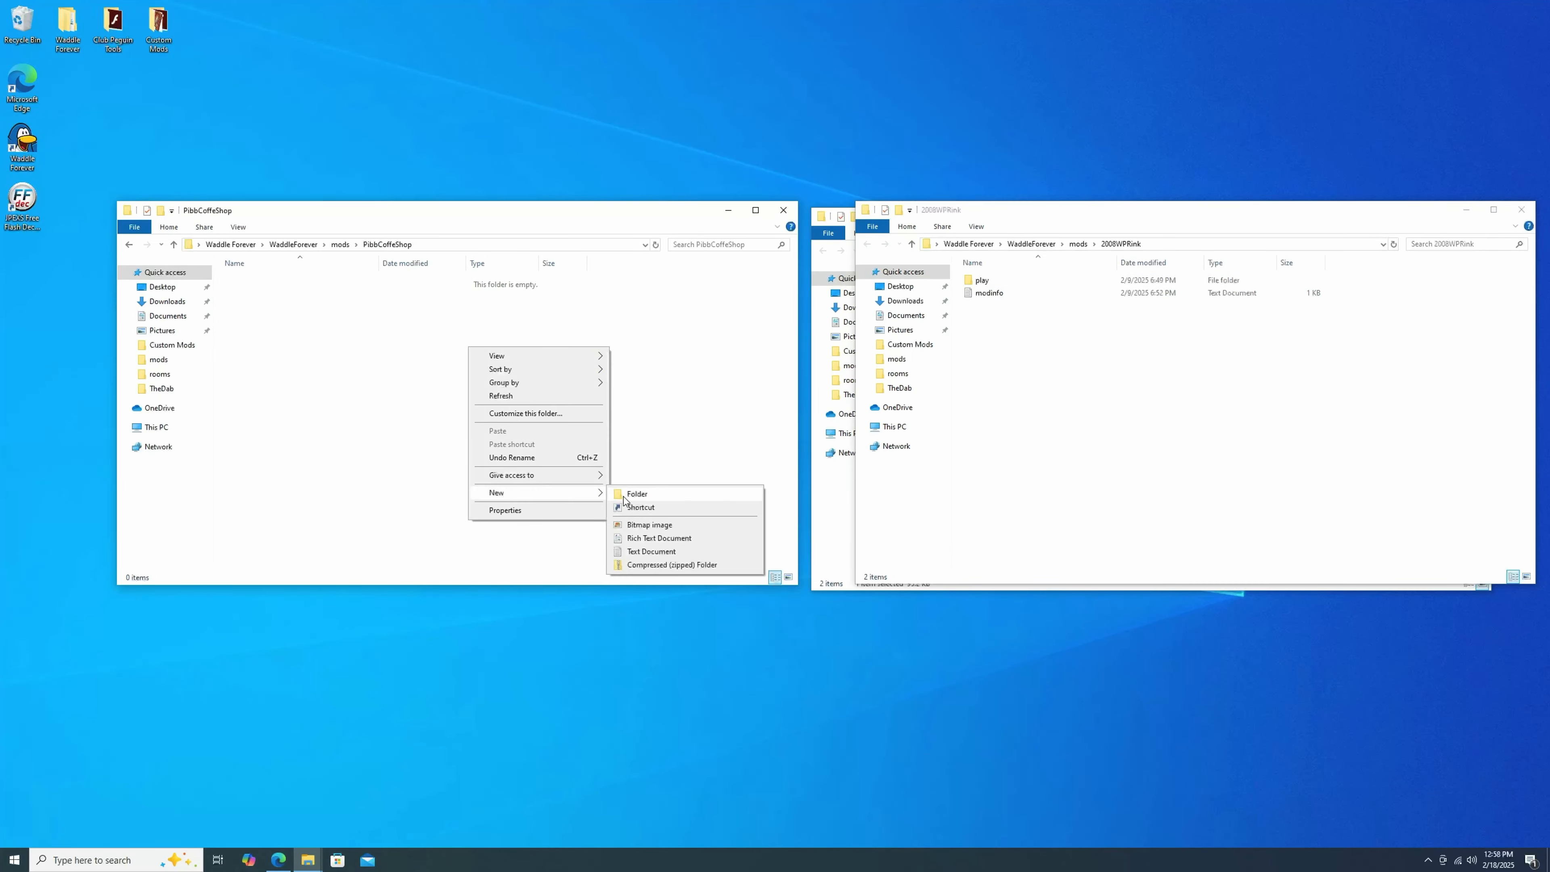
{"action": "left_click", "coordinate": [637, 494]}
{"action": "type", "text": "play"}
{"action": "key", "text": "Return"}
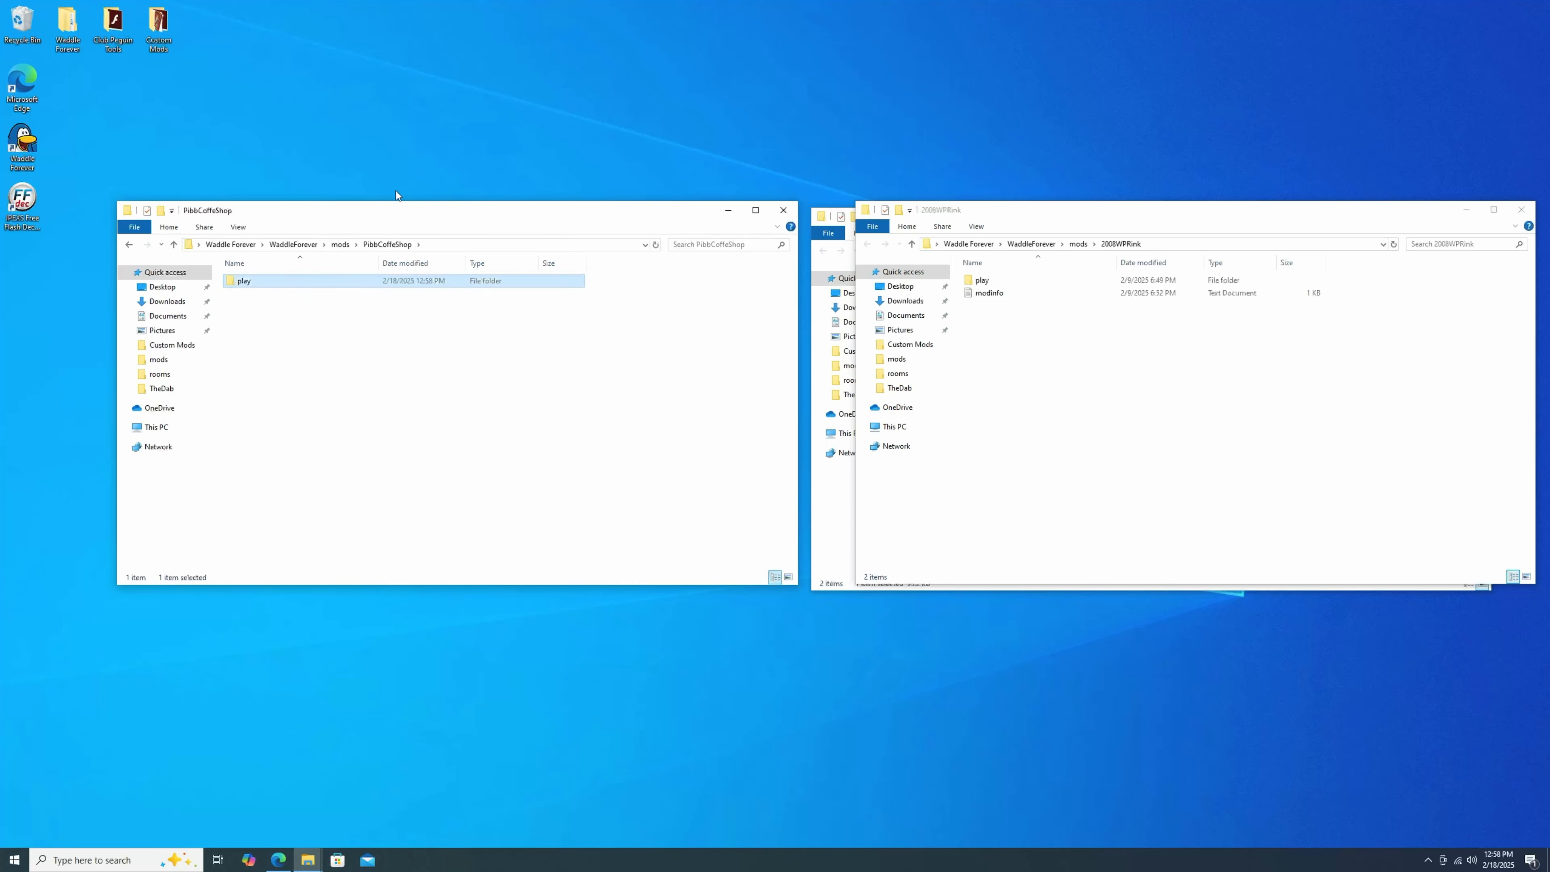
Create a folder named v2 inside the play folder.
{"action": "double_click", "coordinate": [466, 280]}
{"action": "right_click", "coordinate": [485, 317]}
{"action": "mouse_move", "coordinate": [522, 462]}
{"action": "left_click", "coordinate": [639, 464]}
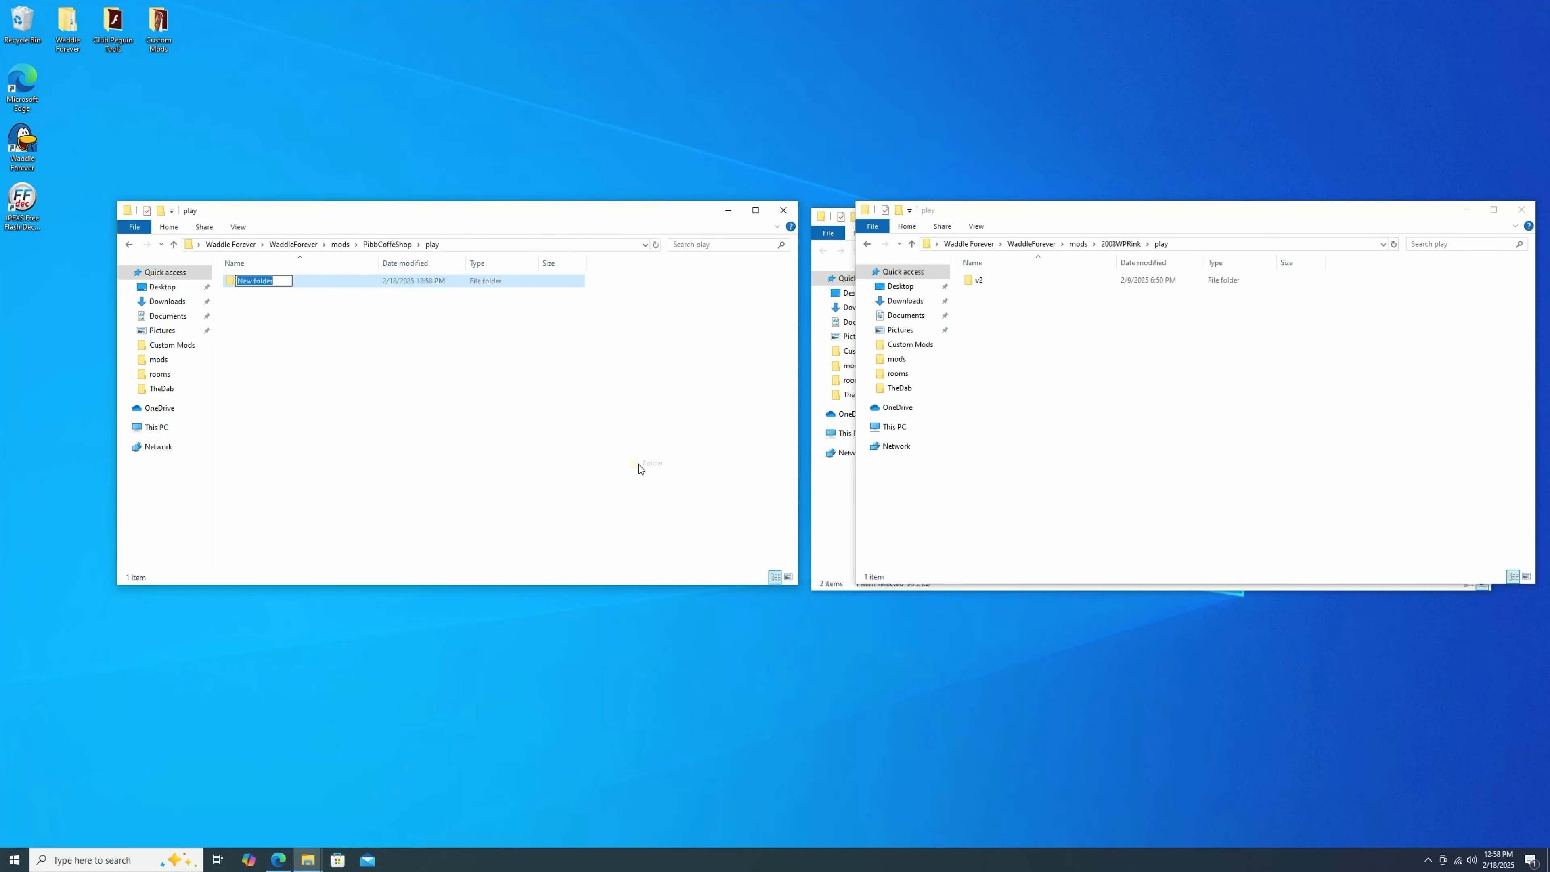
{"action": "type", "text": "v2"}
{"action": "key", "text": "Return"}
Create a folder named content inside v2, following the reference mod's structure.
{"action": "double_click", "coordinate": [382, 283]}
{"action": "double_click", "coordinate": [1021, 281]}
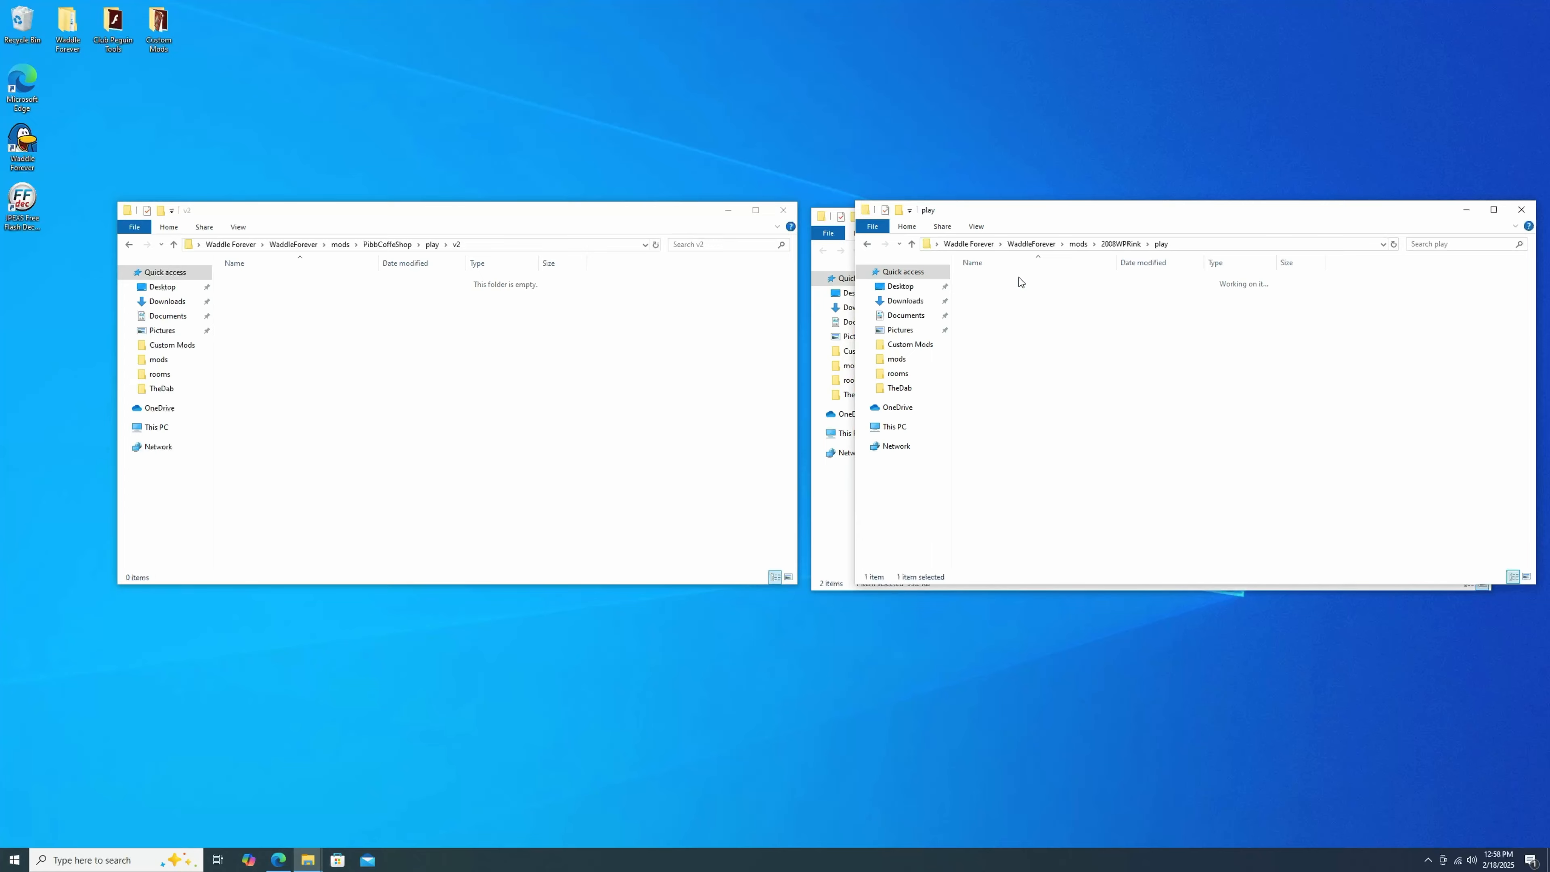
{"action": "right_click", "coordinate": [373, 301]}
{"action": "left_click", "coordinate": [526, 448]}
{"action": "type", "text": "content"}
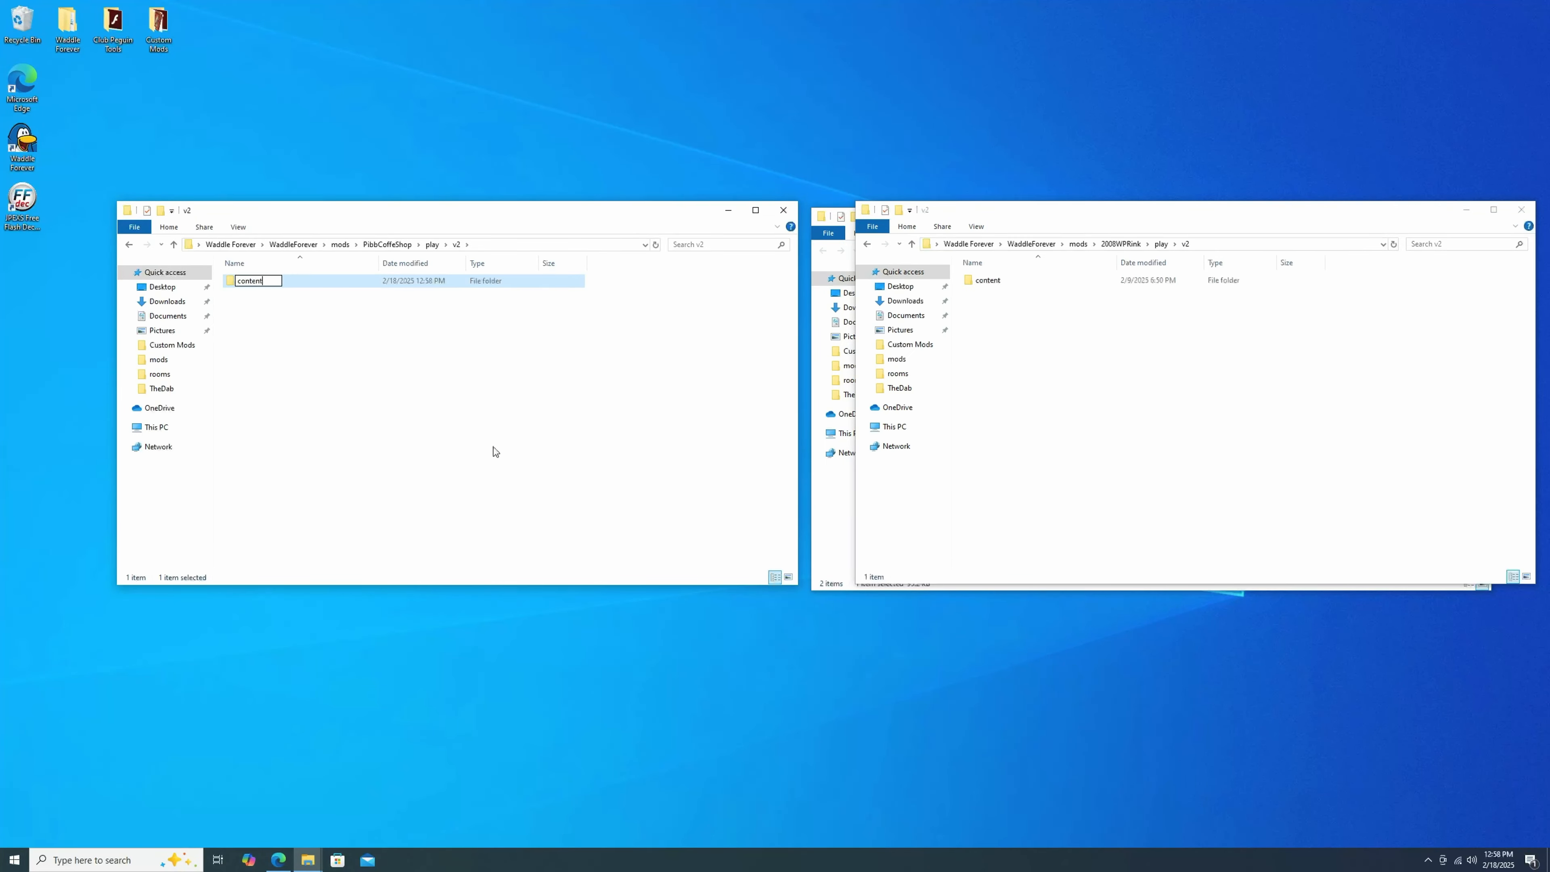
{"action": "key", "text": "Return"}
Create a folder named global inside the content folder.
{"action": "double_click", "coordinate": [986, 280]}
{"action": "double_click", "coordinate": [361, 280]}
{"action": "right_click", "coordinate": [359, 315]}
{"action": "mouse_move", "coordinate": [421, 458]}
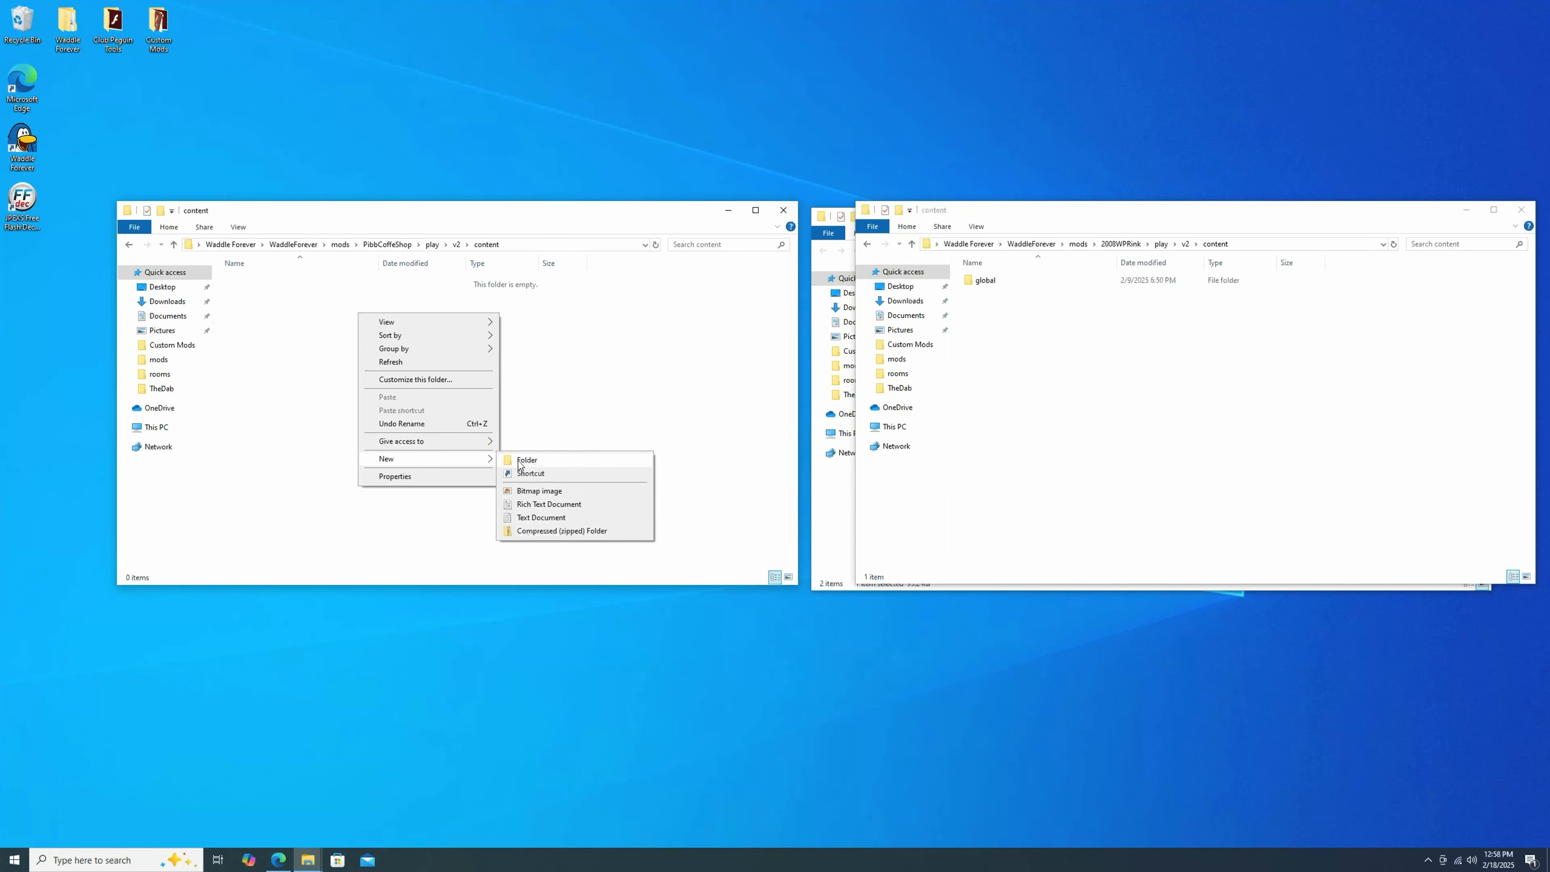
{"action": "left_click", "coordinate": [520, 465]}
{"action": "type", "text": "global"}
{"action": "key", "text": "Return"}
{"action": "double_click", "coordinate": [1007, 280]}
{"action": "left_click", "coordinate": [375, 280]}
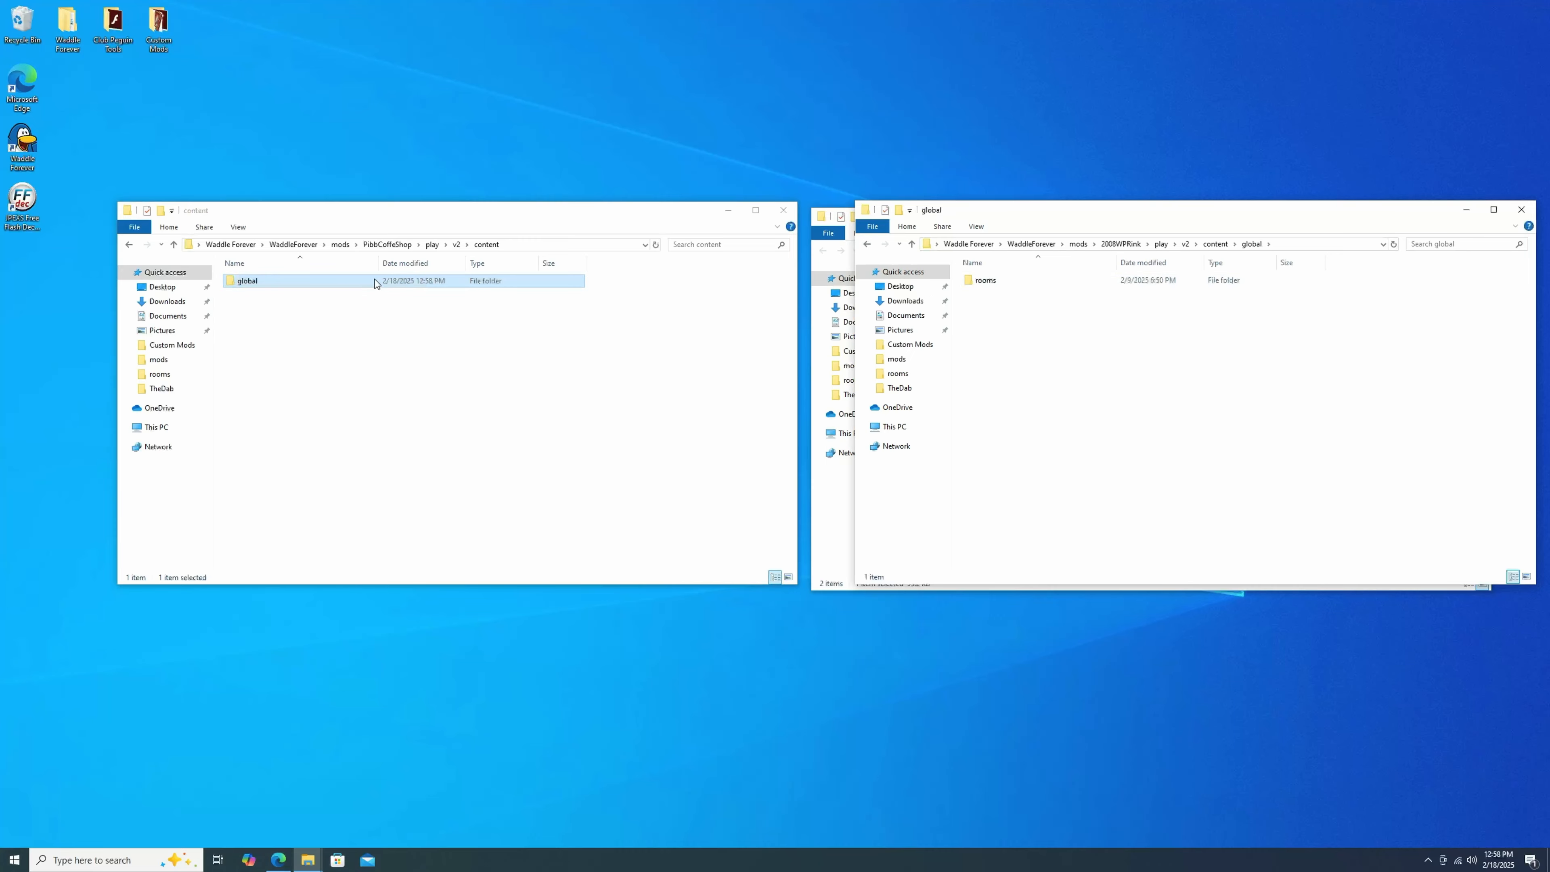
Create a folder named rooms inside the global folder.
{"action": "double_click", "coordinate": [374, 281]}
{"action": "right_click", "coordinate": [332, 316]}
{"action": "left_click", "coordinate": [478, 463]}
{"action": "type", "text": "rooms"}
{"action": "key", "text": "Return"}
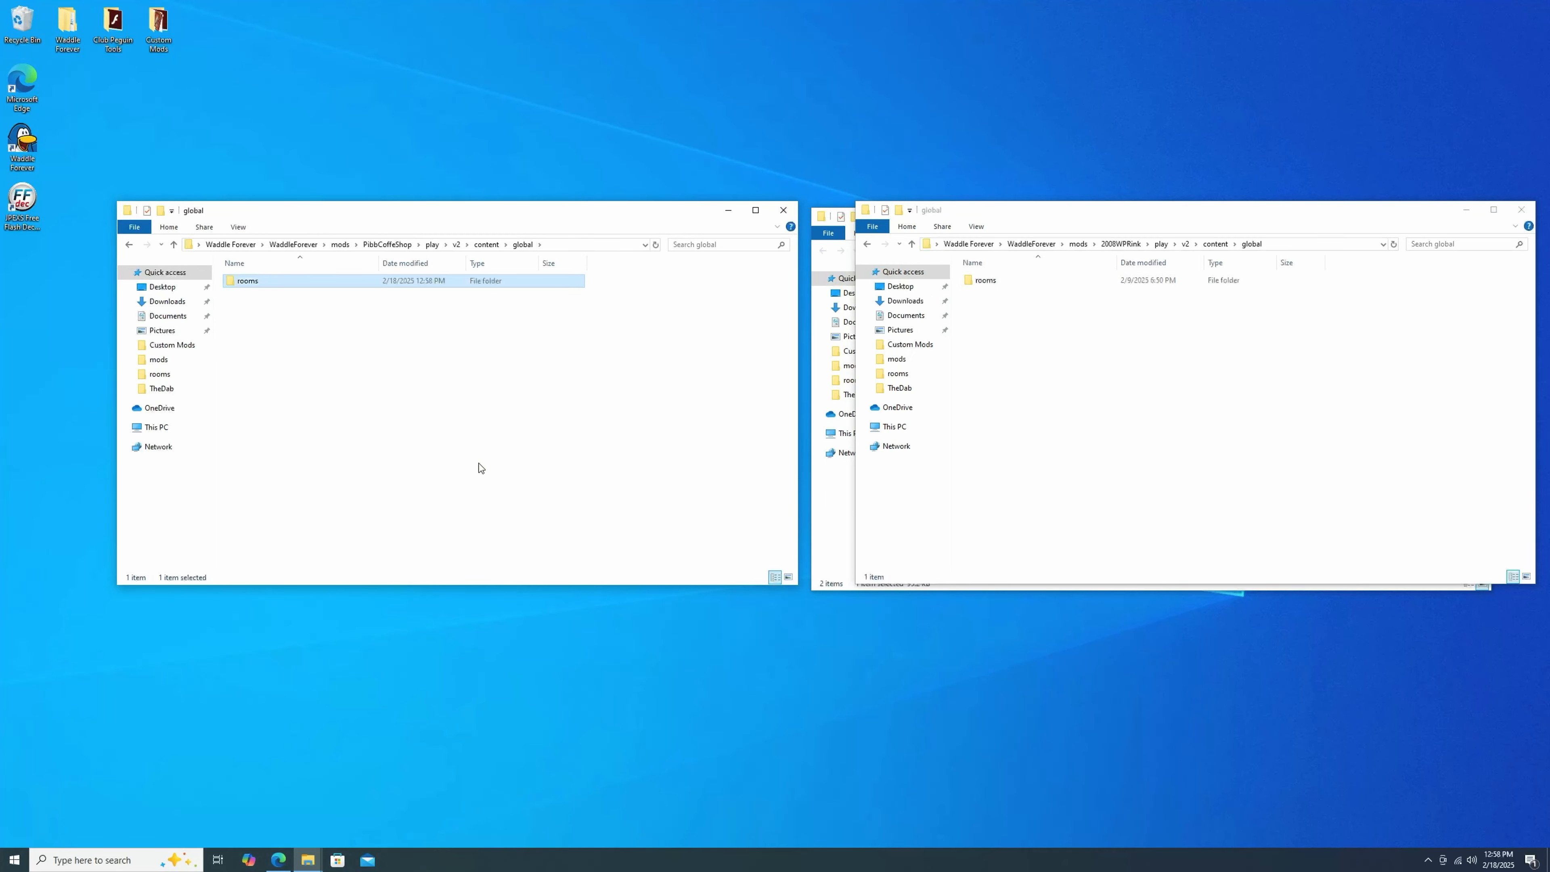
Move the edited coffee.swf from the Custom Mods folder into the new rooms folder.
{"action": "double_click", "coordinate": [1074, 279]}
{"action": "double_click", "coordinate": [247, 280]}
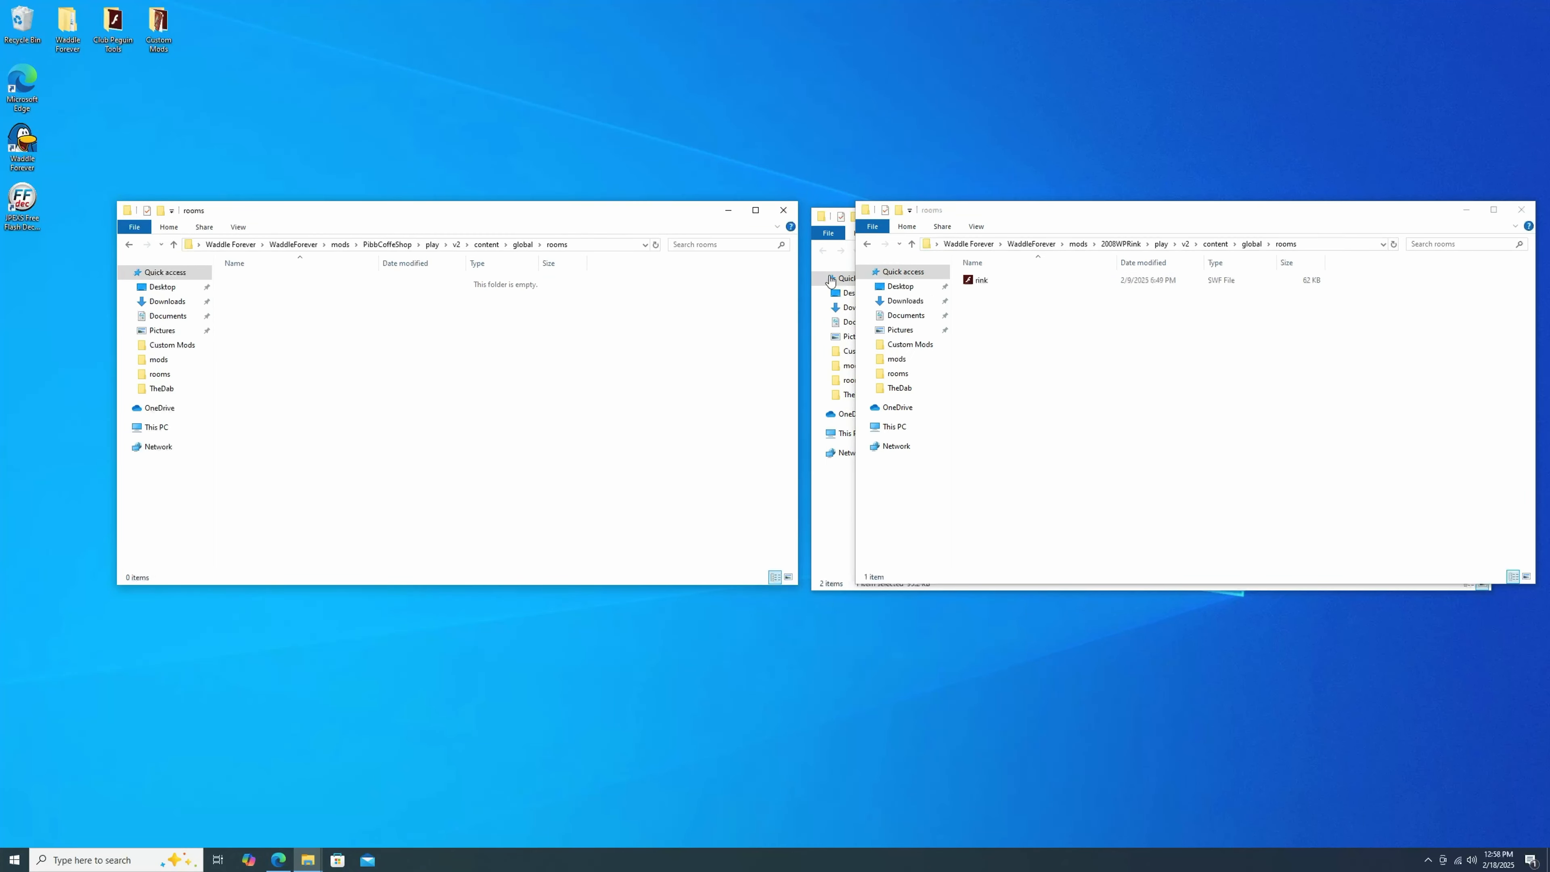
{"action": "left_click", "coordinate": [840, 515]}
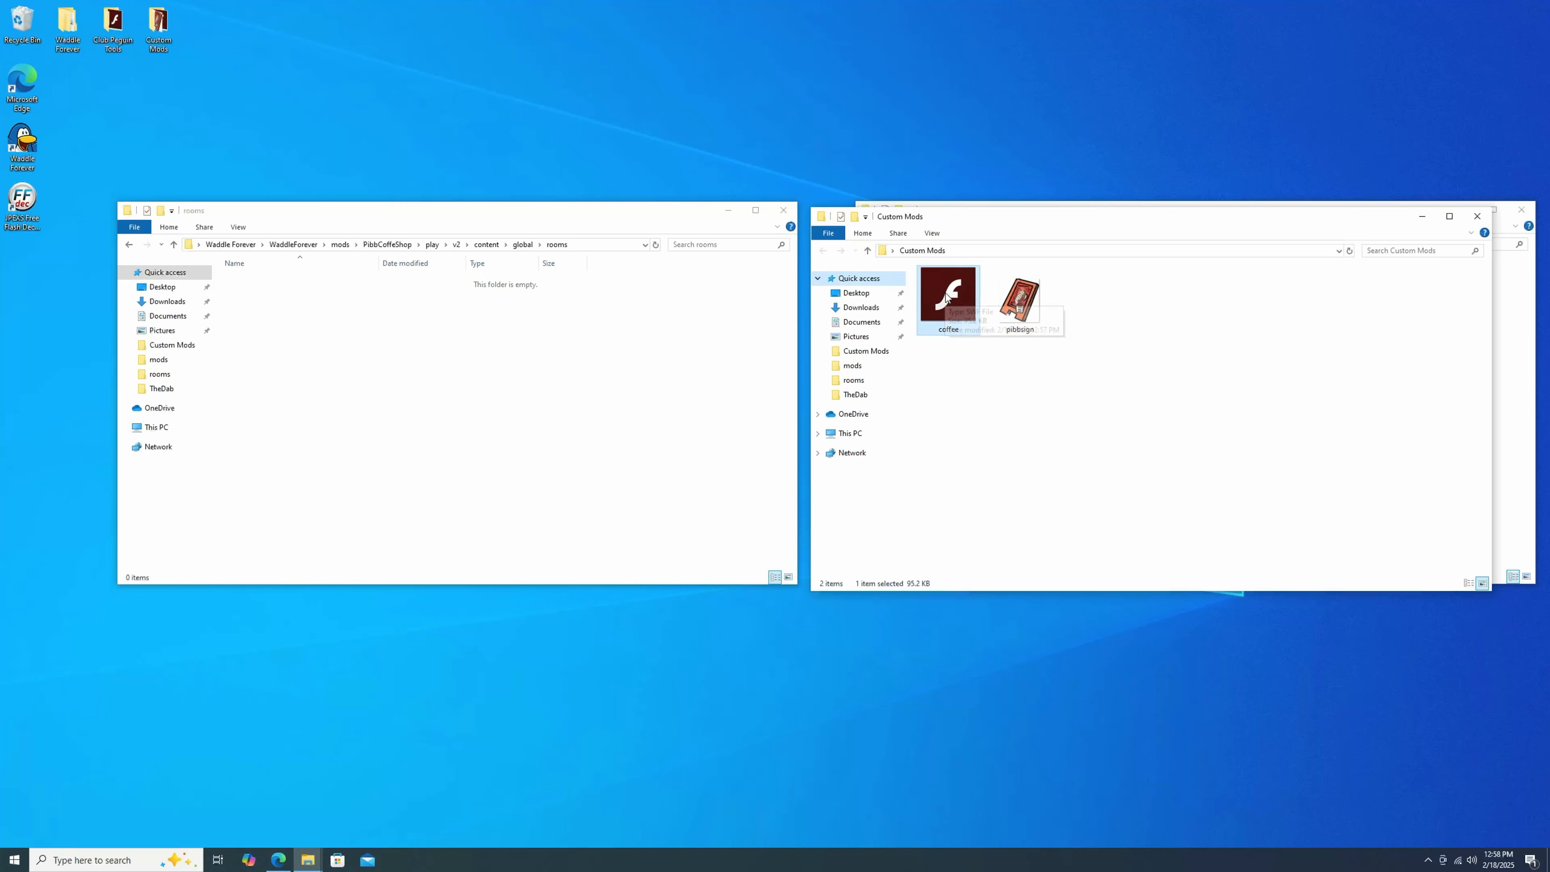
{"action": "left_click_drag", "start_coordinate": [954, 282], "coordinate": [317, 359]}
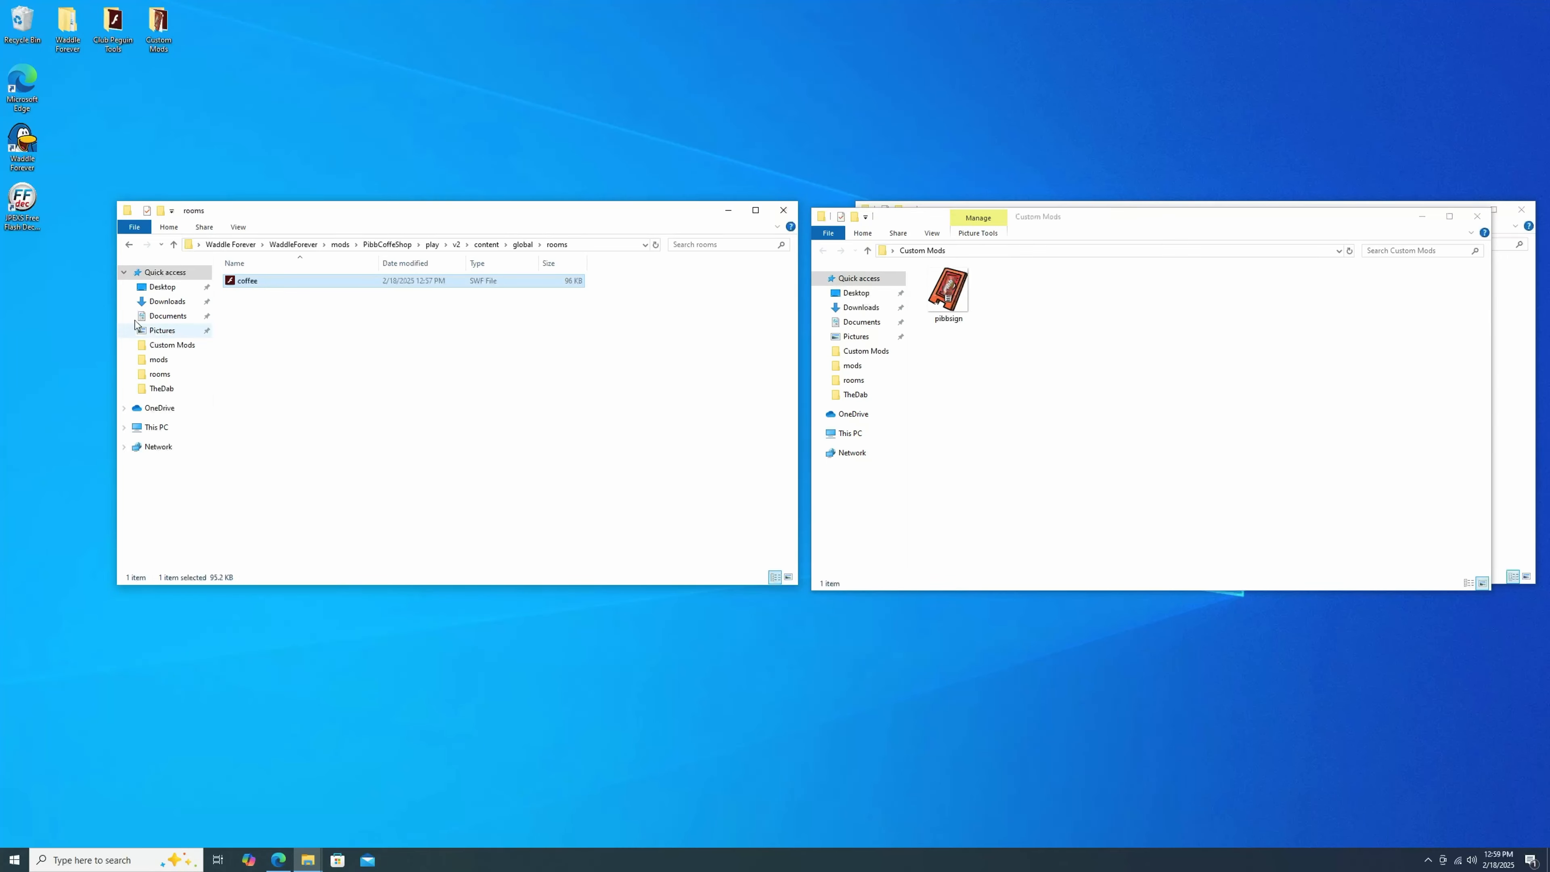
Create an empty text document named modinfo in the root of the PibbCoffeShop folder.
{"action": "left_click", "coordinate": [175, 245]}
{"action": "left_click", "coordinate": [174, 245]}
{"action": "left_click", "coordinate": [174, 245]}
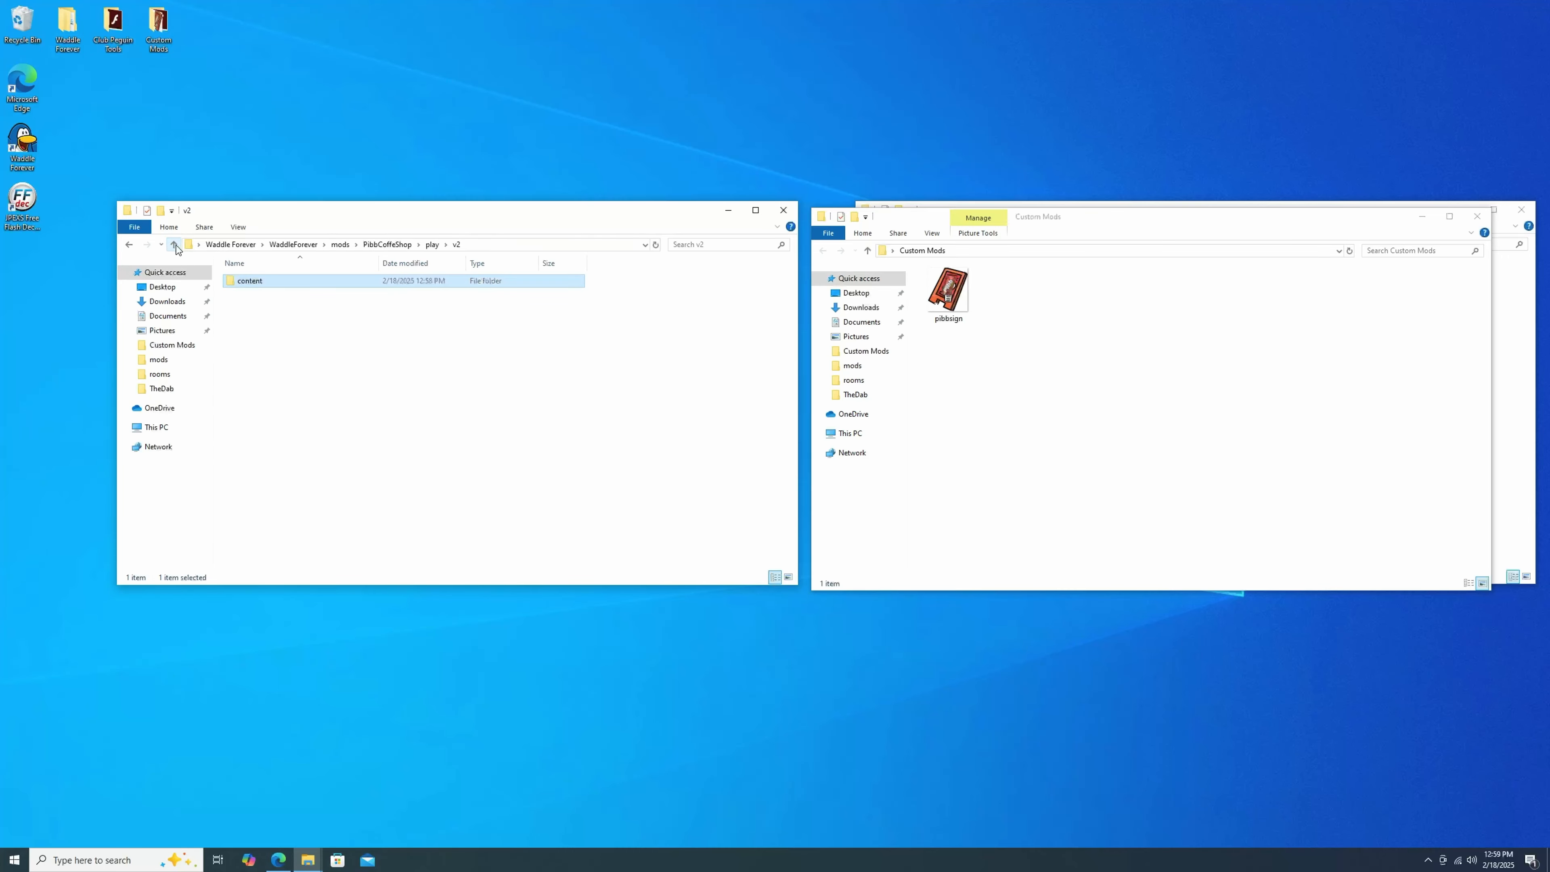
{"action": "left_click", "coordinate": [174, 245]}
{"action": "left_click", "coordinate": [174, 245]}
{"action": "left_click", "coordinate": [174, 245]}
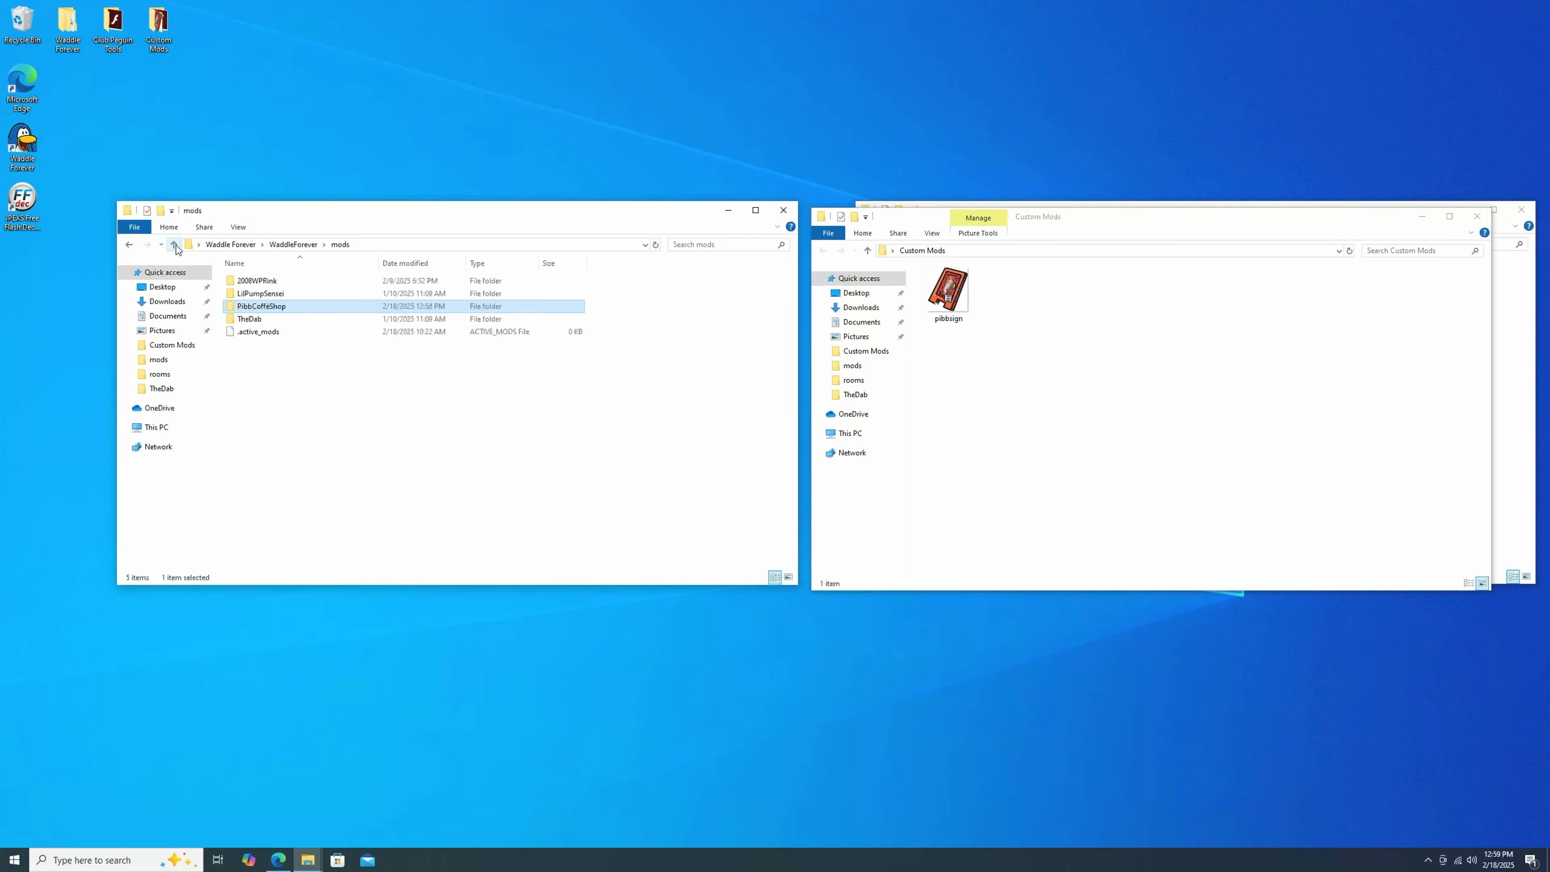
{"action": "double_click", "coordinate": [267, 304]}
{"action": "left_click_drag", "start_coordinate": [1042, 208], "coordinate": [1068, 282]}
{"action": "left_click", "coordinate": [912, 244]}
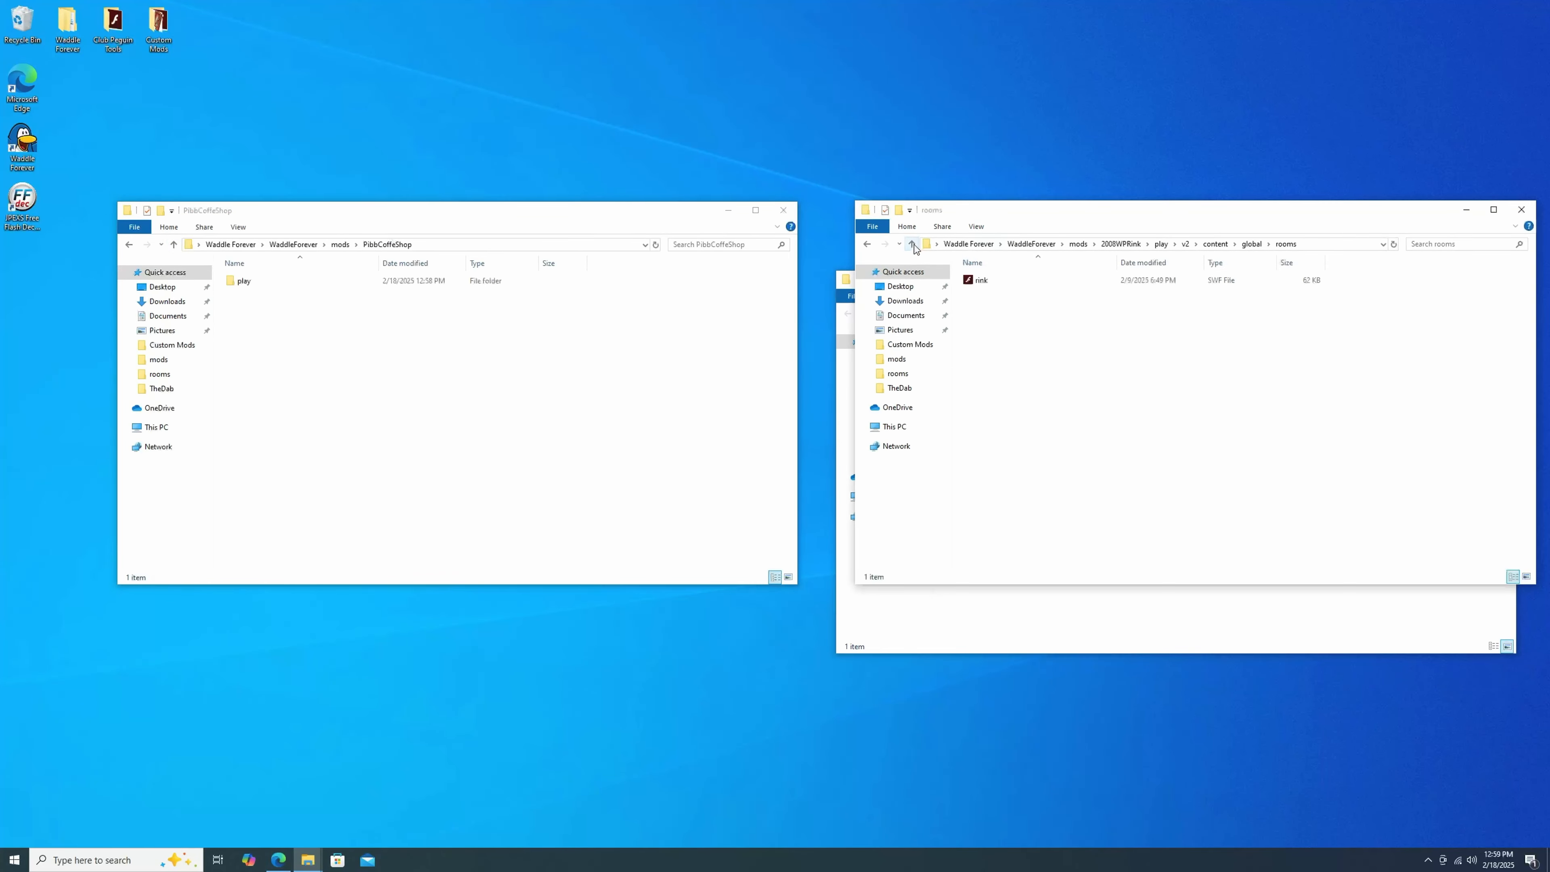
{"action": "left_click", "coordinate": [912, 244]}
{"action": "left_click", "coordinate": [912, 244]}
{"action": "left_click", "coordinate": [913, 244]}
{"action": "left_click", "coordinate": [912, 244]}
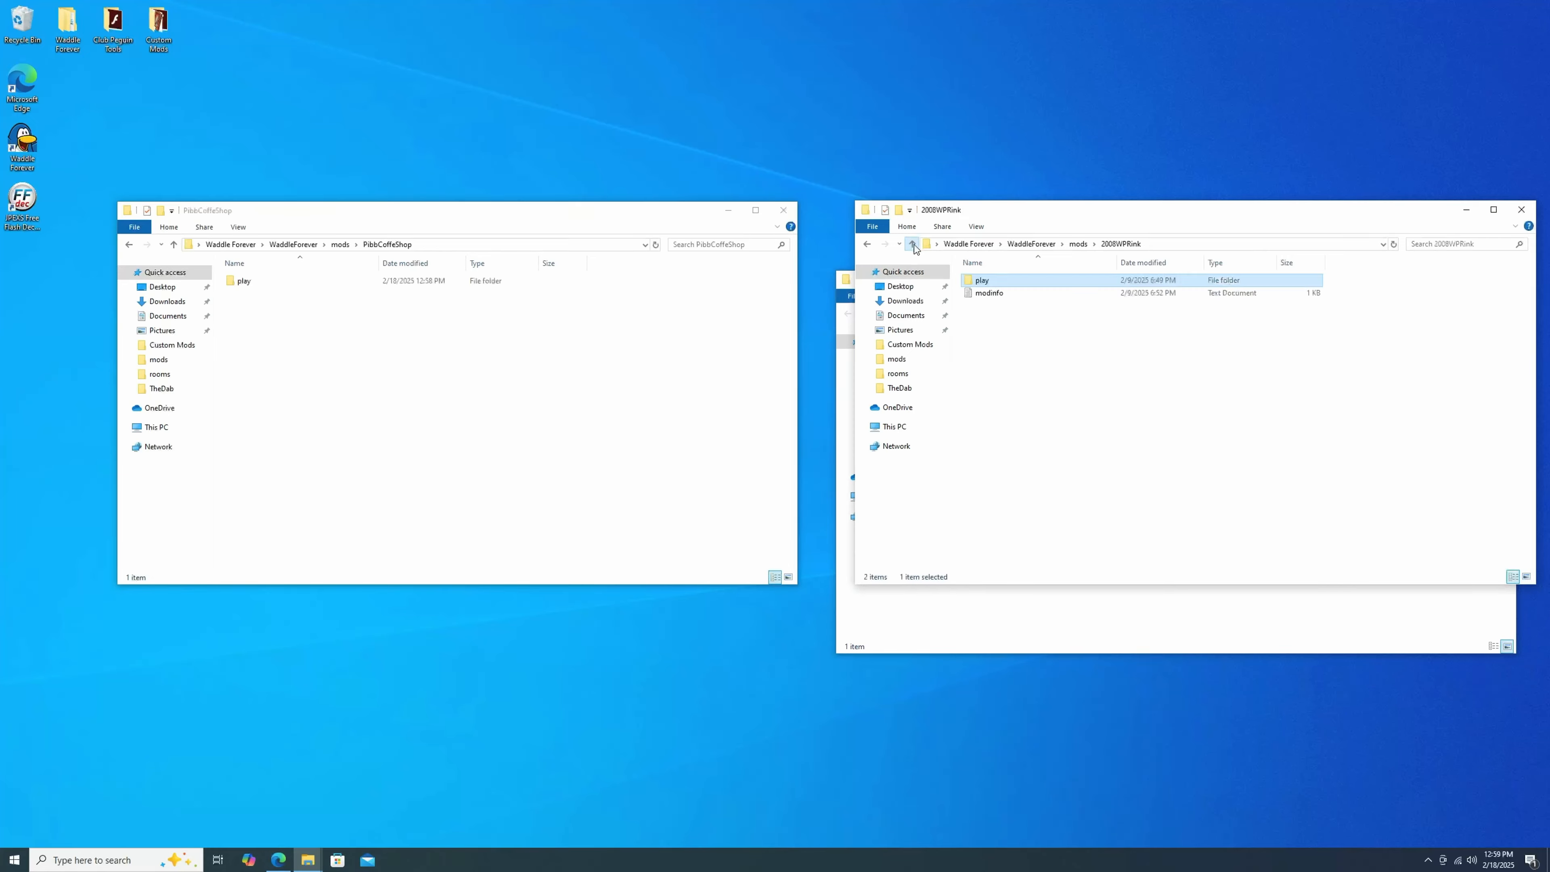
{"action": "right_click", "coordinate": [352, 328]}
{"action": "mouse_move", "coordinate": [412, 479]}
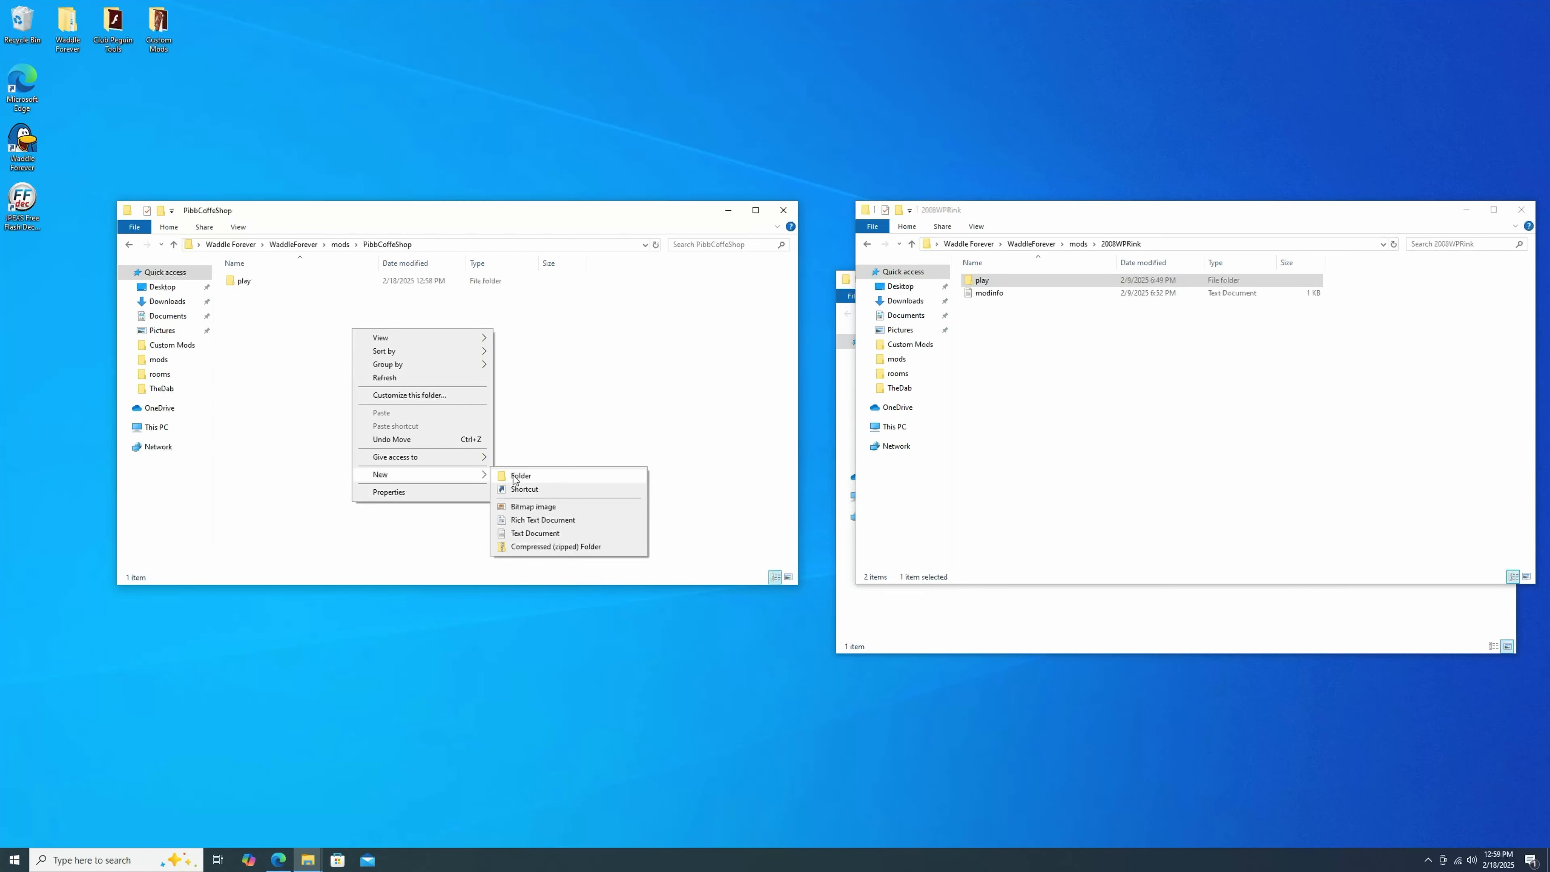
{"action": "left_click", "coordinate": [535, 533]}
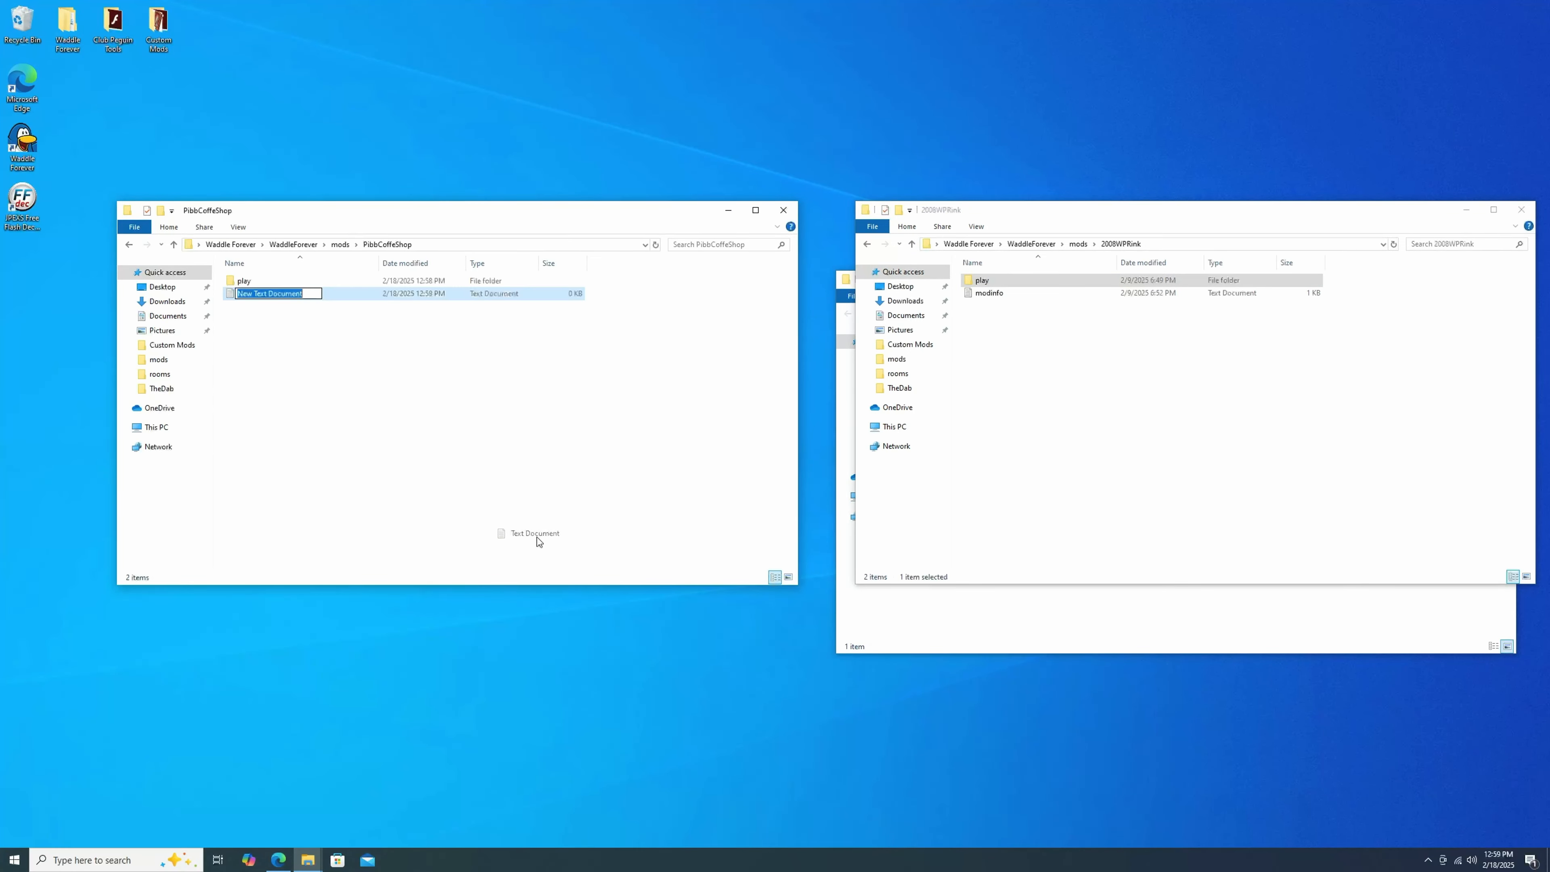
{"action": "type", "text": "modinfo"}
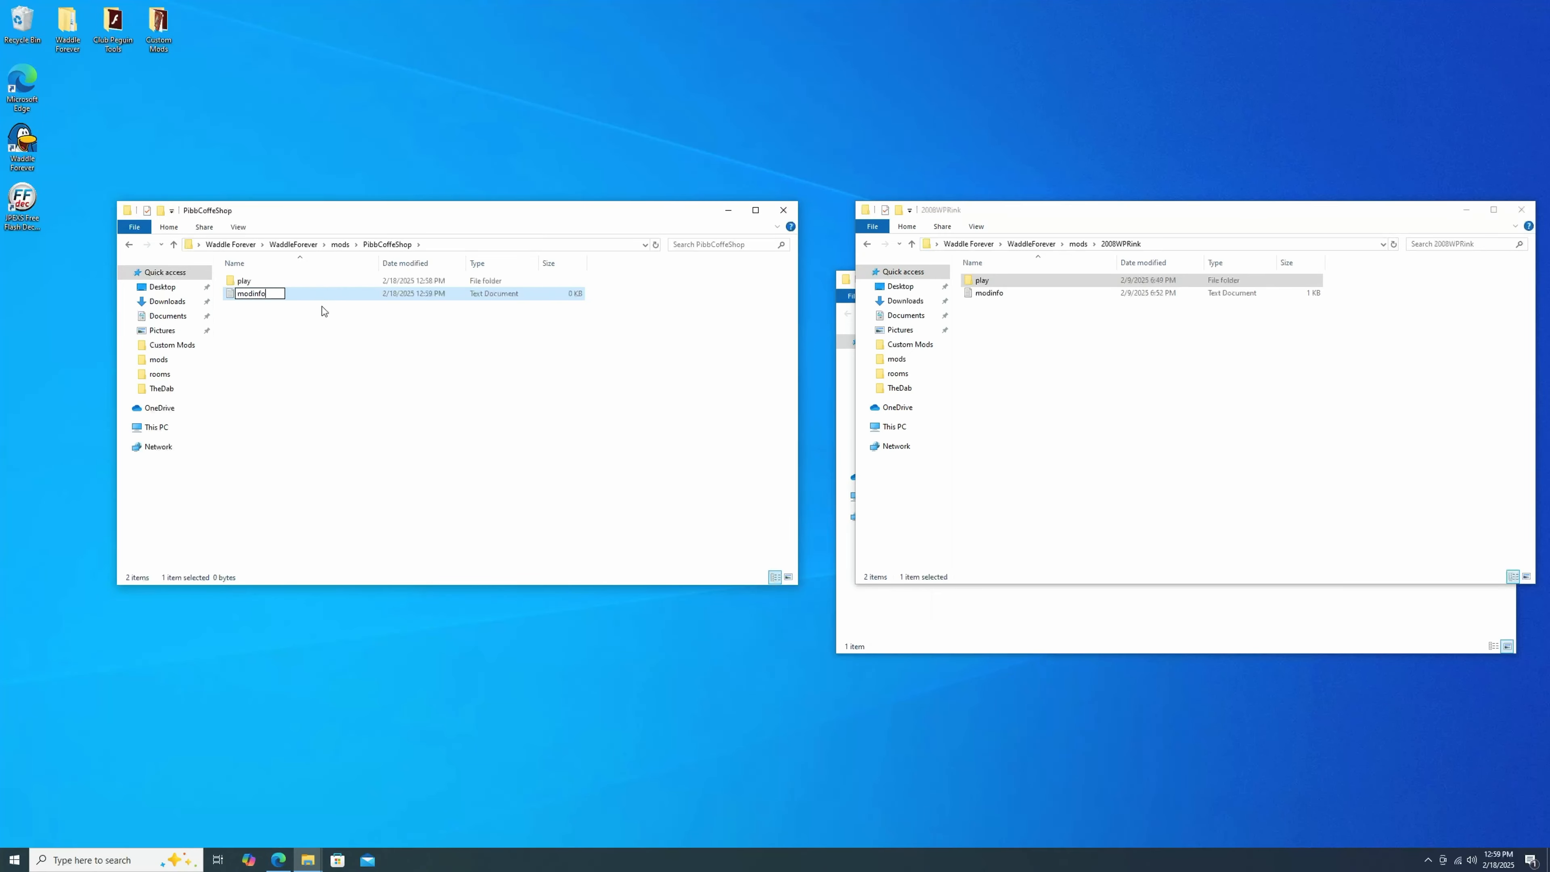
{"action": "key", "text": "Return"}
Open the reference mod's modinfo file to examine its fields, then close it.
{"action": "double_click", "coordinate": [1066, 296]}
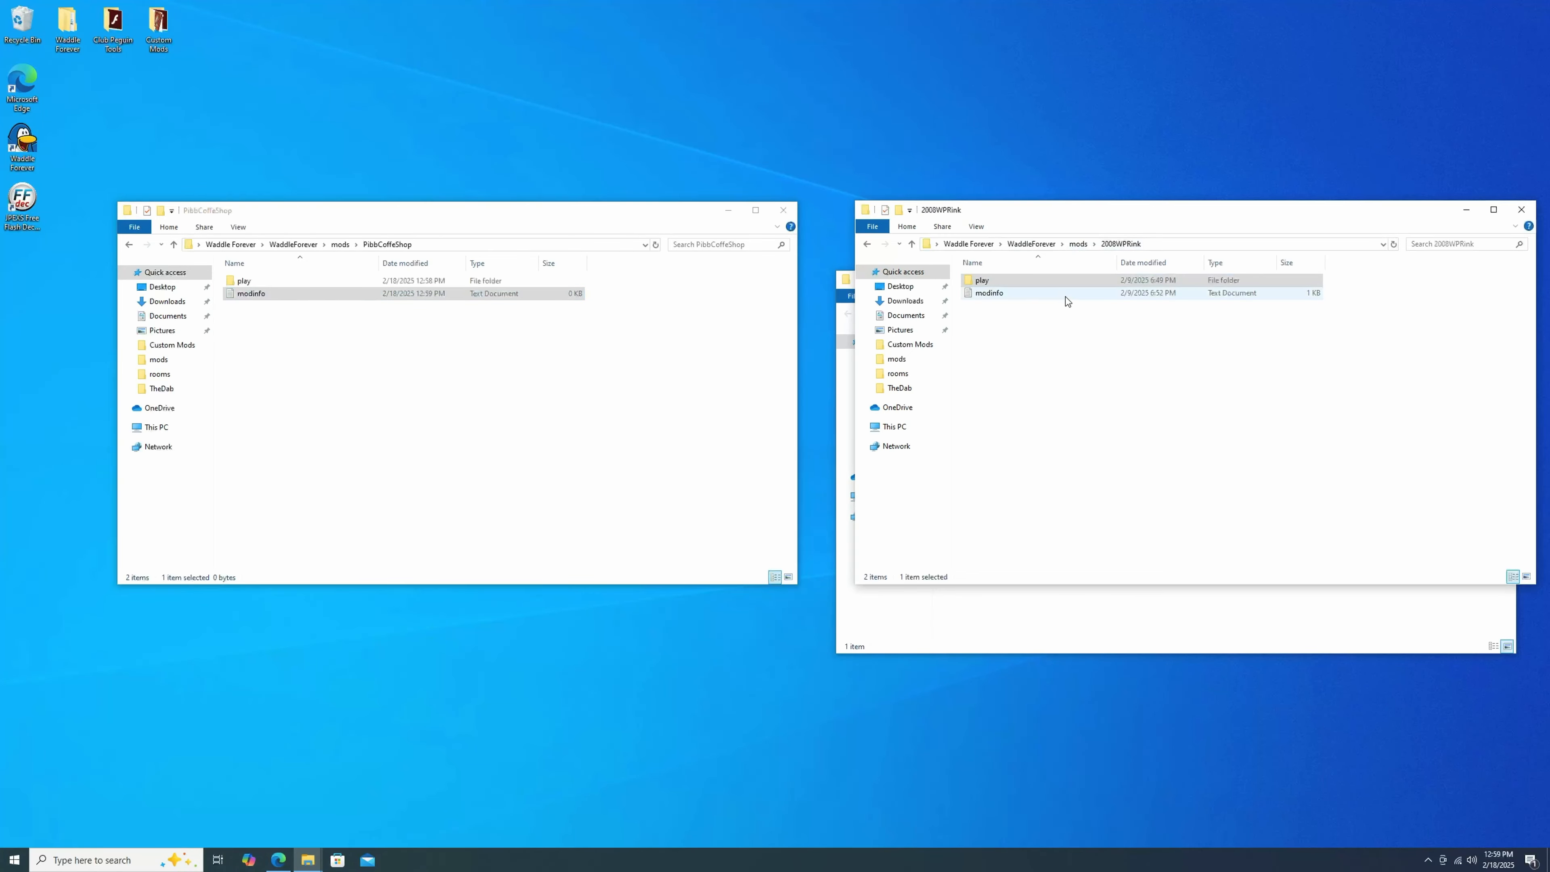
{"action": "mouse_move", "coordinate": [1060, 172]}
{"action": "left_mouse_down"}
{"action": "mouse_move", "coordinate": [1079, 157]}
{"action": "mouse_move", "coordinate": [1038, 150]}
{"action": "left_mouse_up"}
{"action": "left_click", "coordinate": [424, 332]}
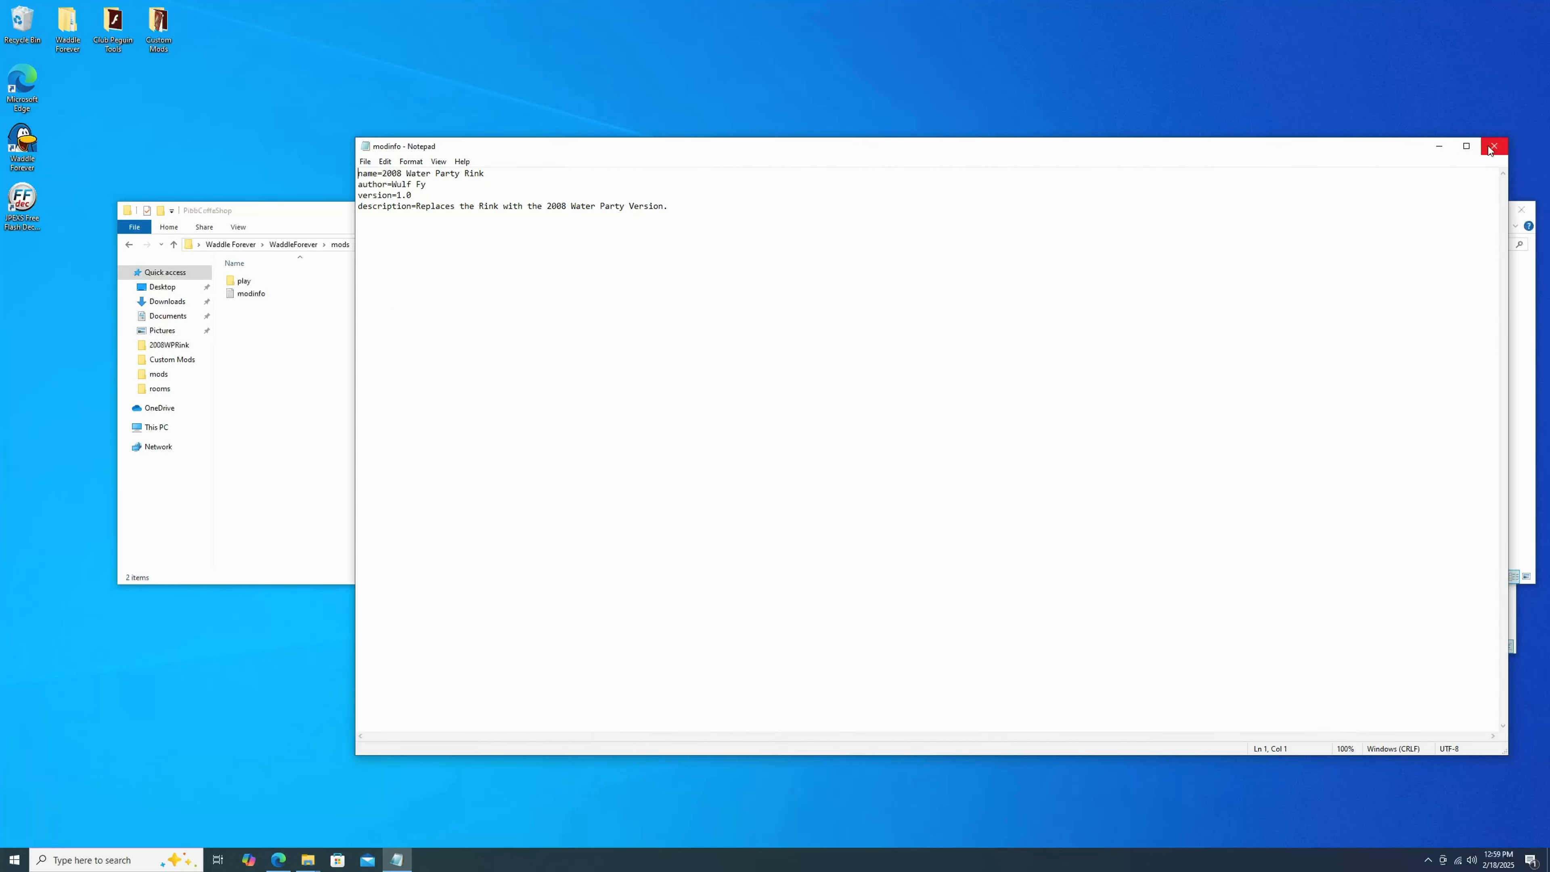
{"action": "left_click", "coordinate": [1494, 146]}
Fill modinfo with name=Pibb Coffee Shop, the author's name, version=1.0 and a description about the Pibb Xtra sign, then save and close.
{"action": "right_click", "coordinate": [299, 296]}
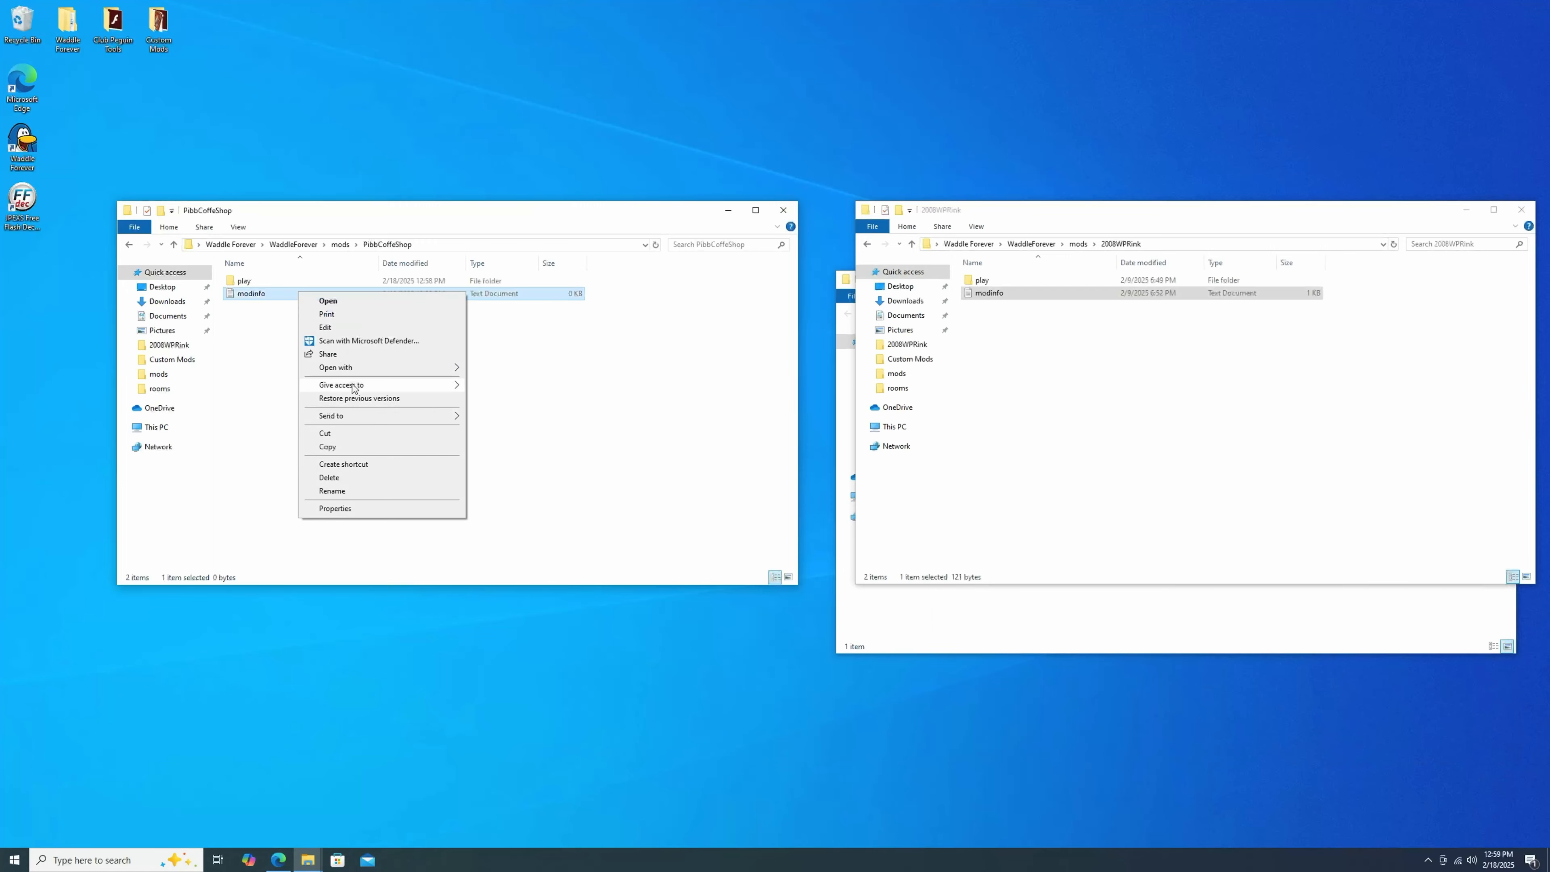
{"action": "mouse_move", "coordinate": [357, 368]}
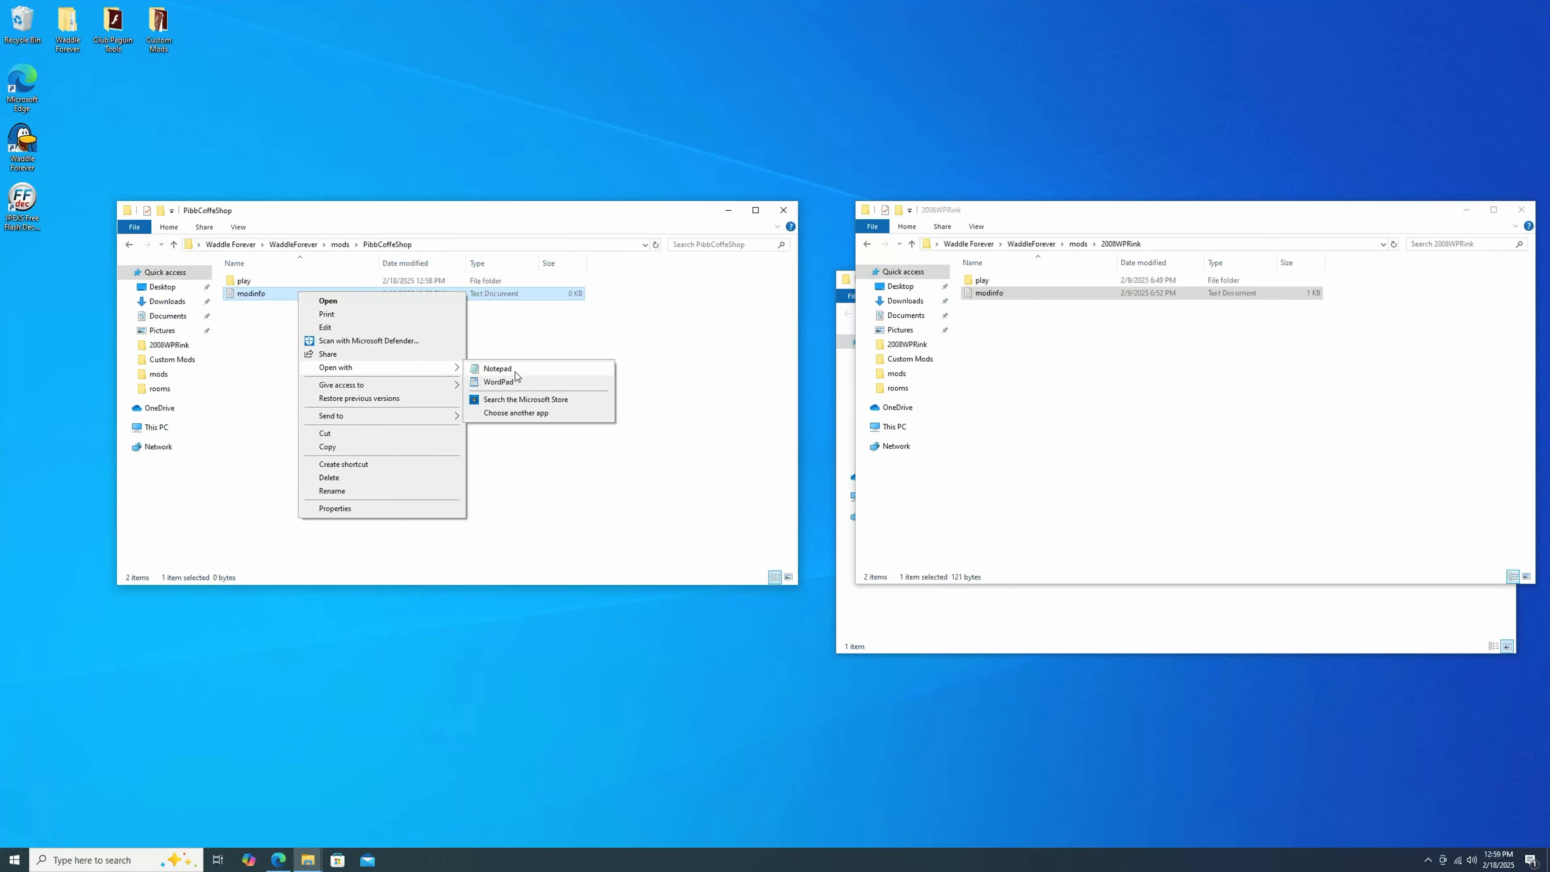
{"action": "left_click", "coordinate": [504, 369]}
{"action": "type", "text": "name=Pibb Coffee Shop"}
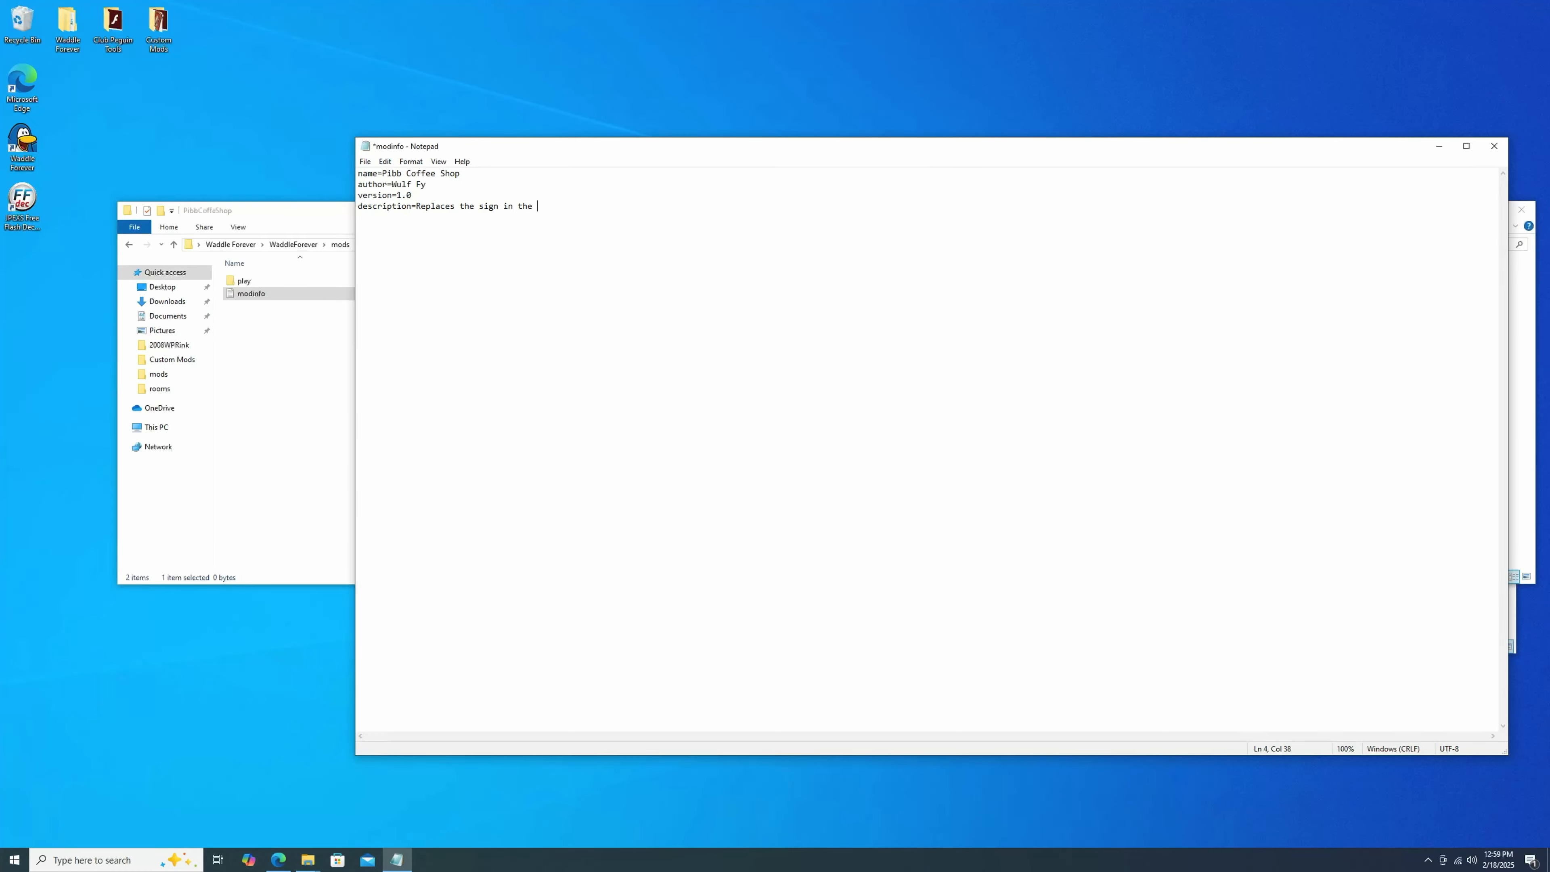
{"action": "type", "text": "coffee Shop wi"}
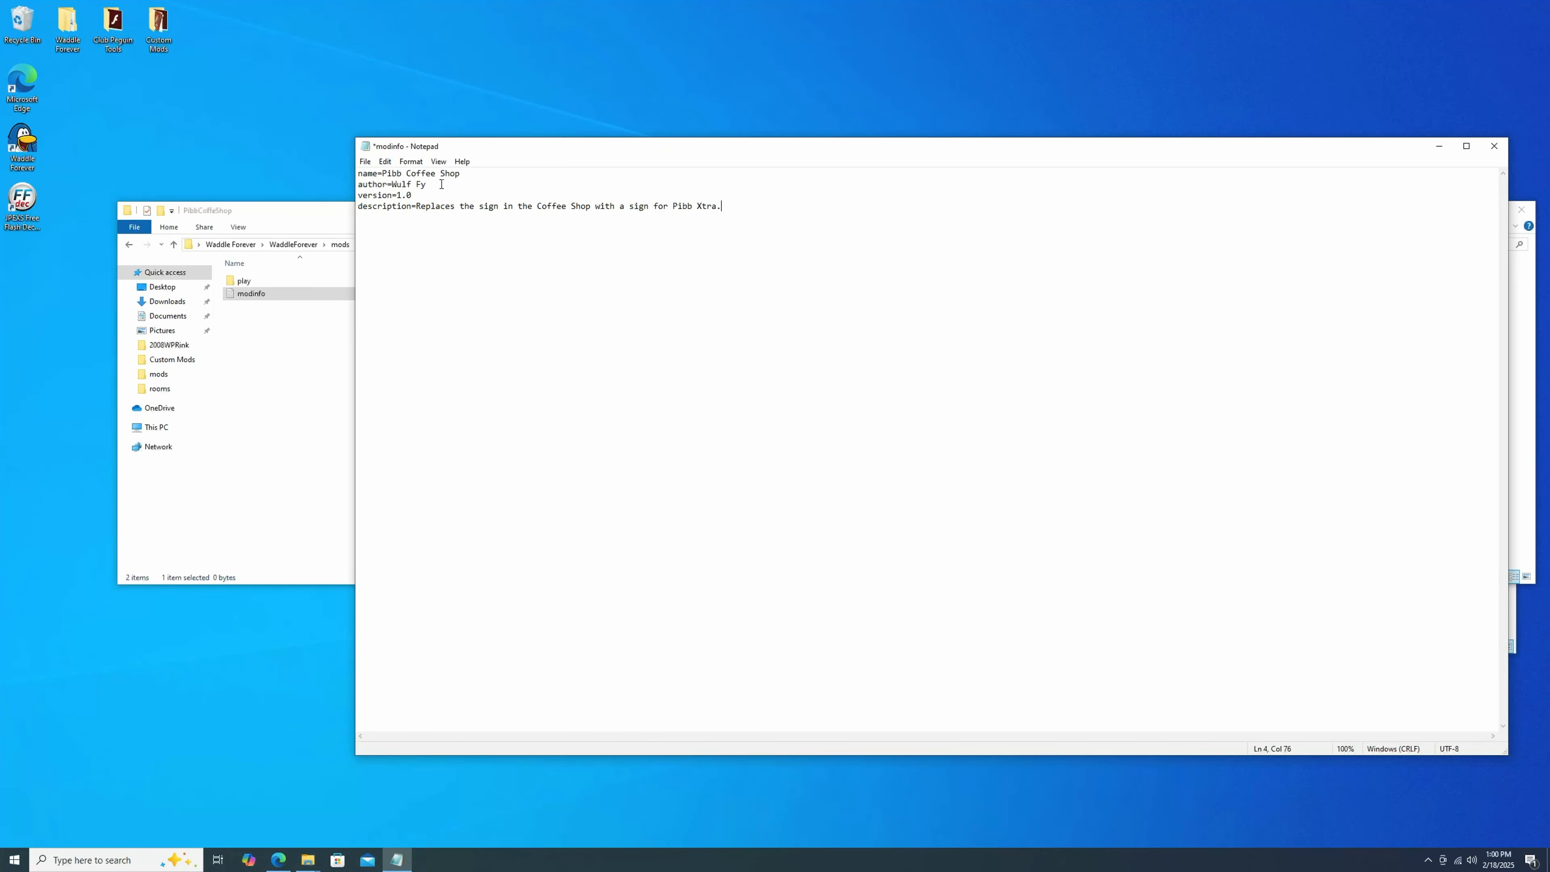
{"action": "left_click", "coordinate": [365, 161]}
{"action": "left_click", "coordinate": [382, 219]}
{"action": "left_click_drag", "start_coordinate": [1125, 152], "coordinate": [949, 137]}
{"action": "left_click", "coordinate": [1329, 130]}
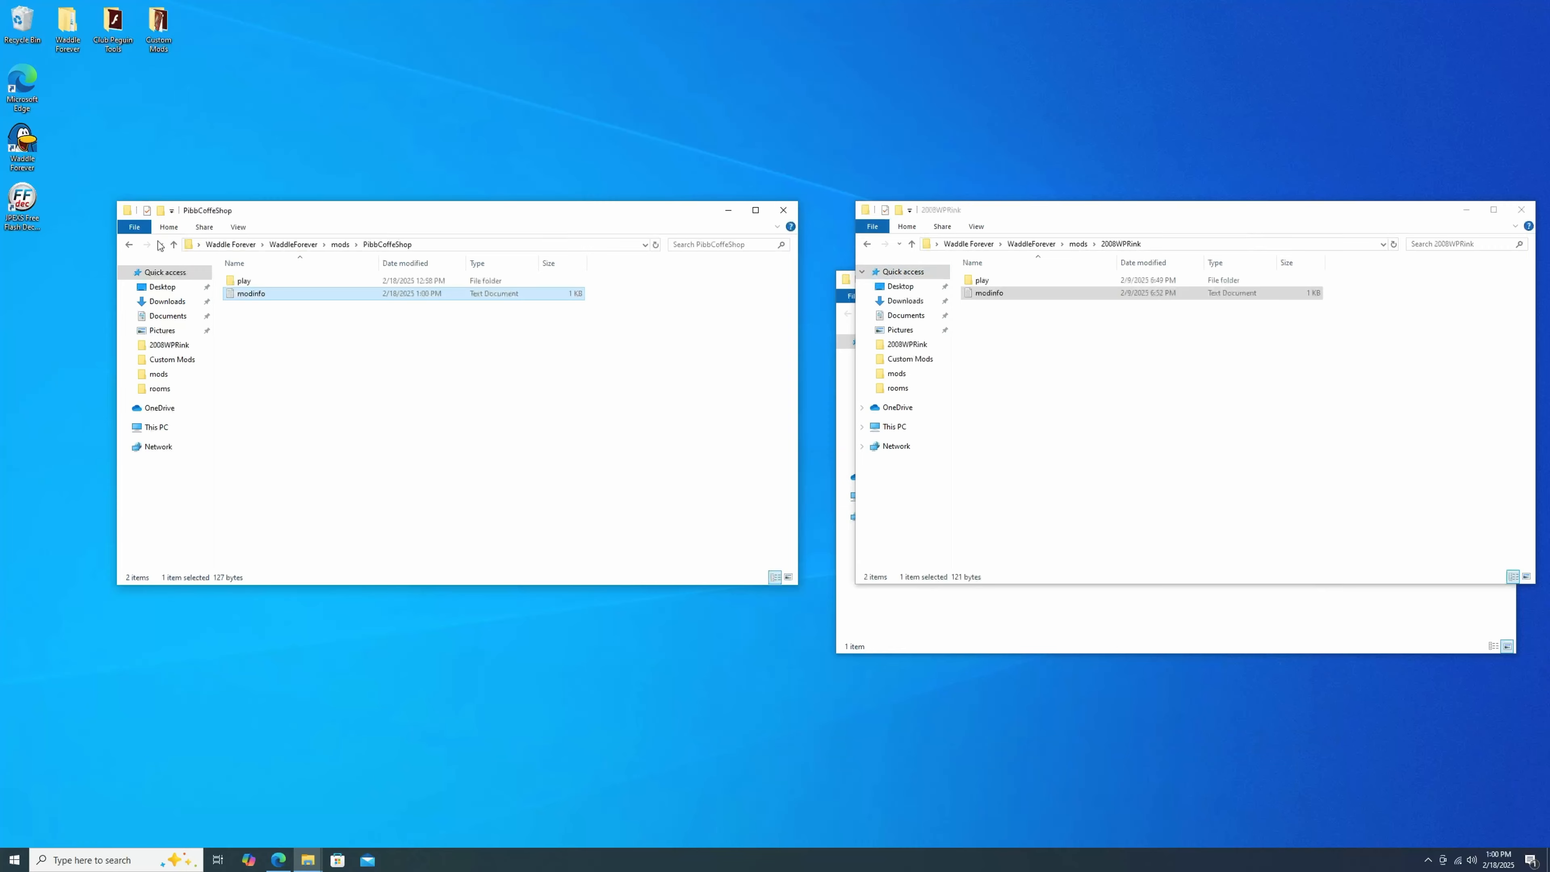
Launch Waddle Forever and enable the PibbCoffeShop mod in the mods list.
{"action": "left_click", "coordinate": [174, 244]}
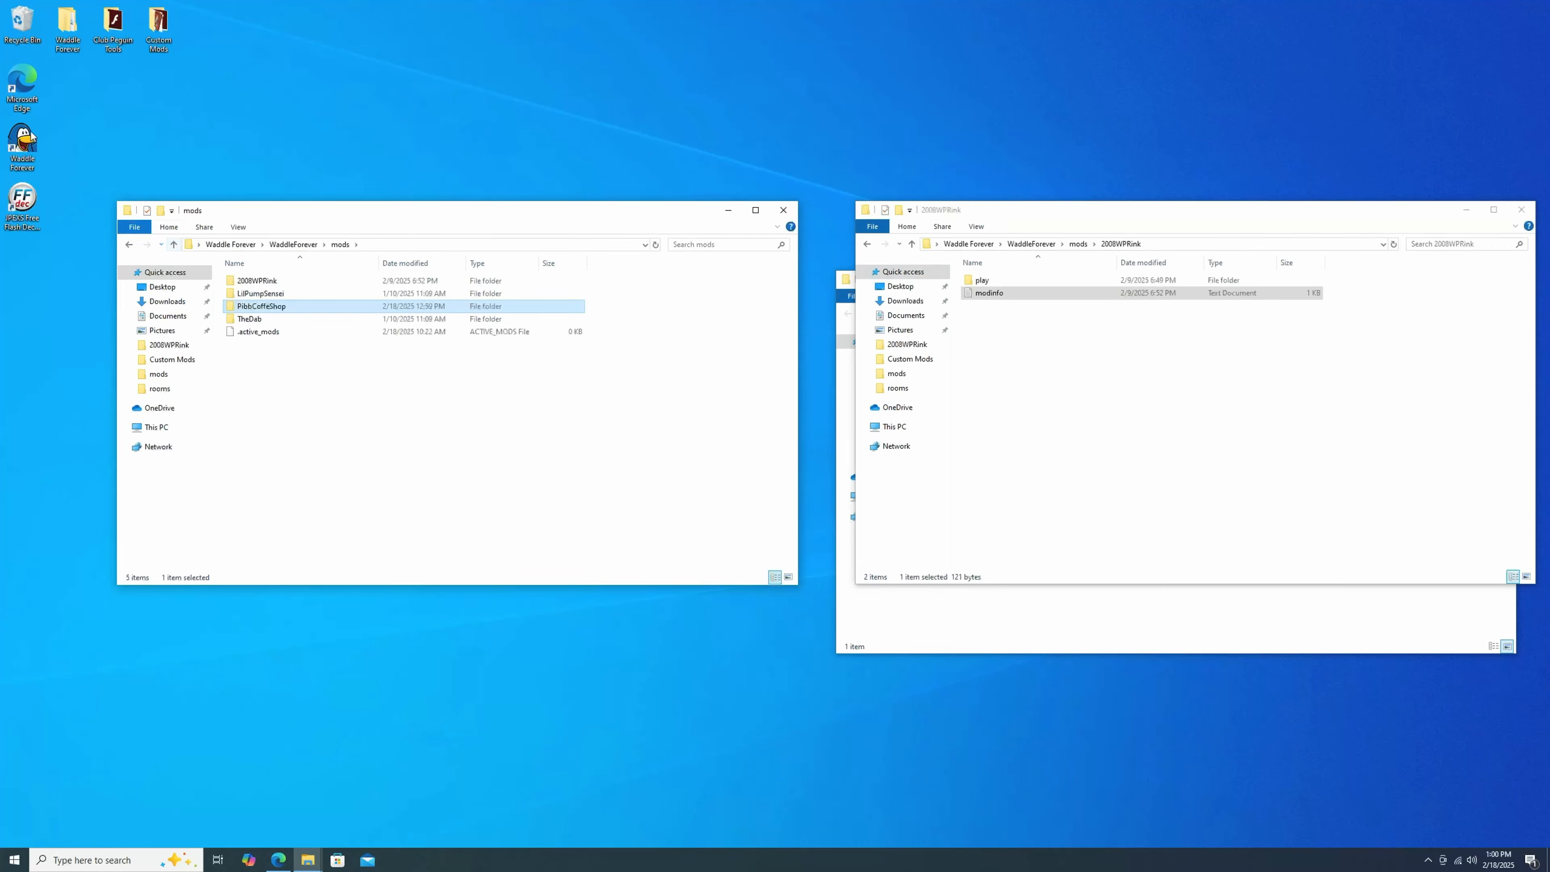
{"action": "left_click", "coordinate": [23, 145]}
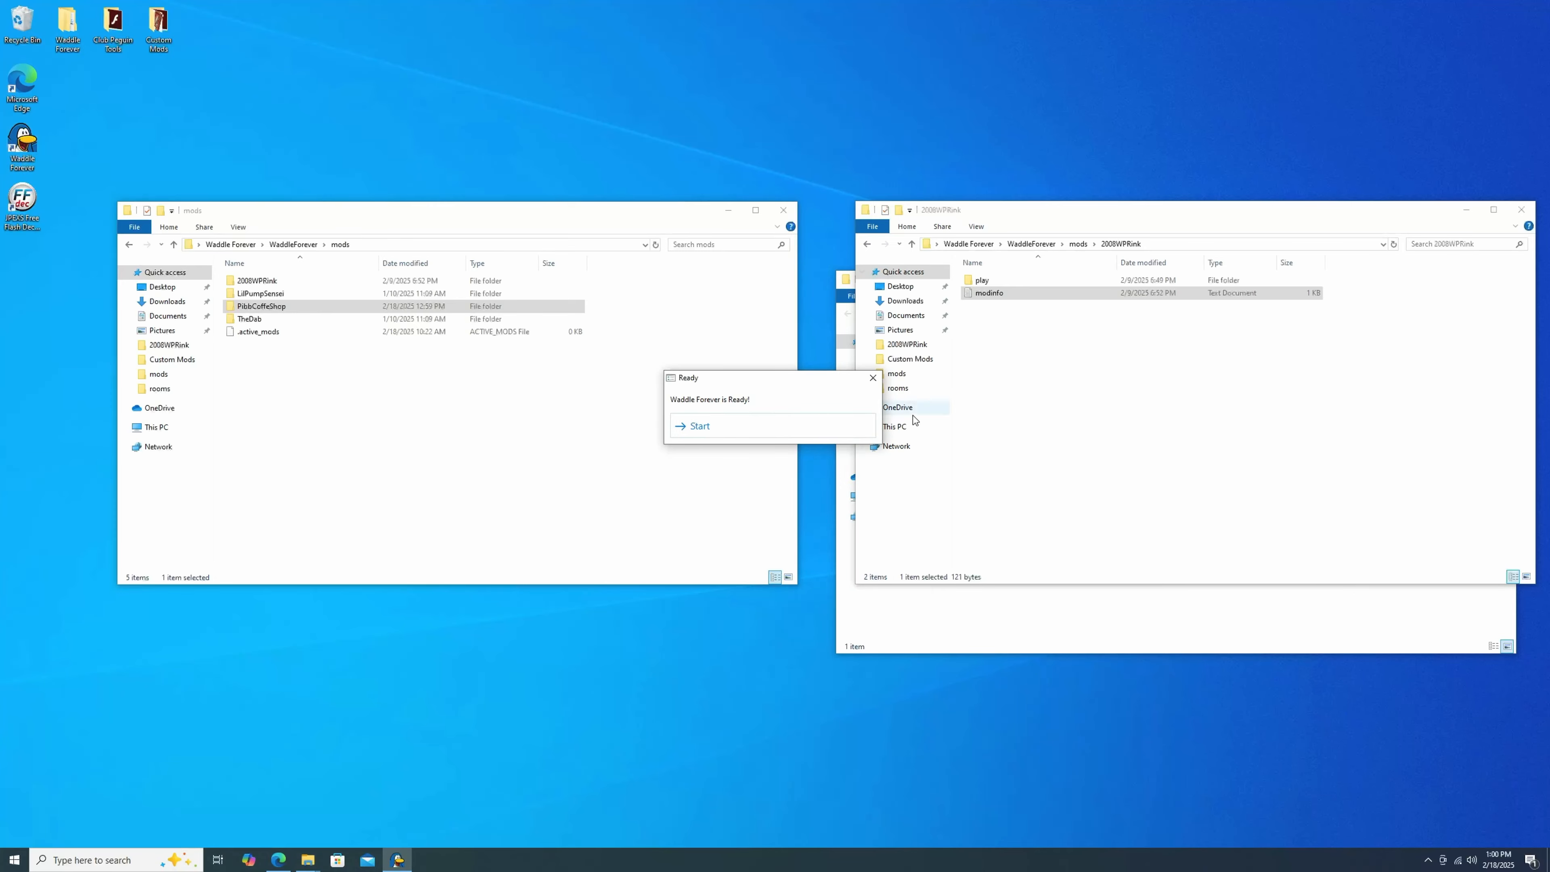
{"action": "left_click", "coordinate": [760, 426]}
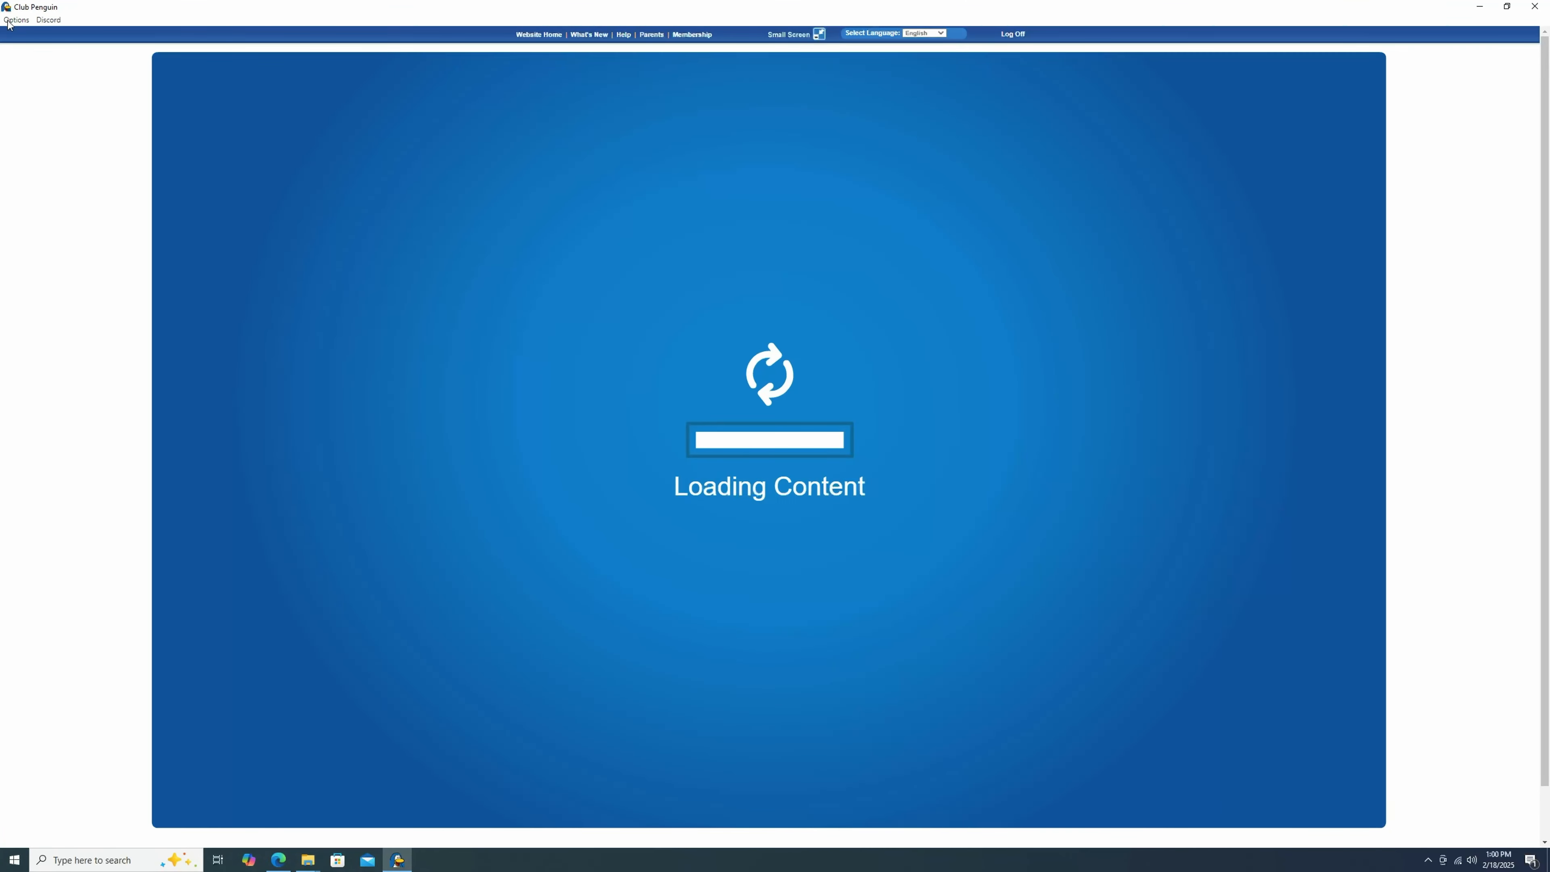
{"action": "left_click", "coordinate": [16, 19]}
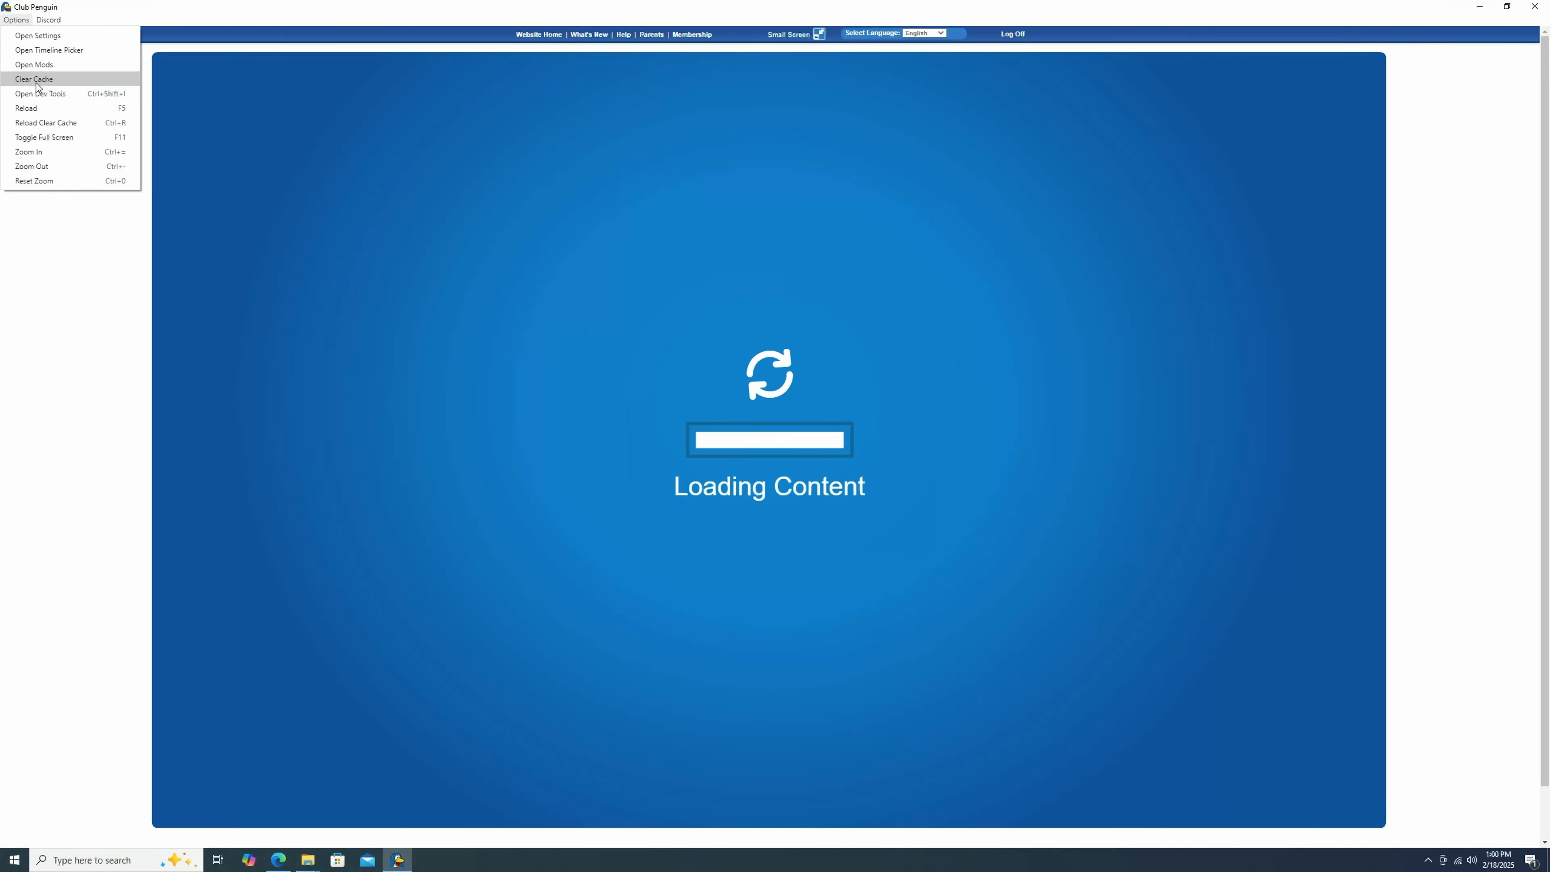
{"action": "left_click", "coordinate": [35, 69]}
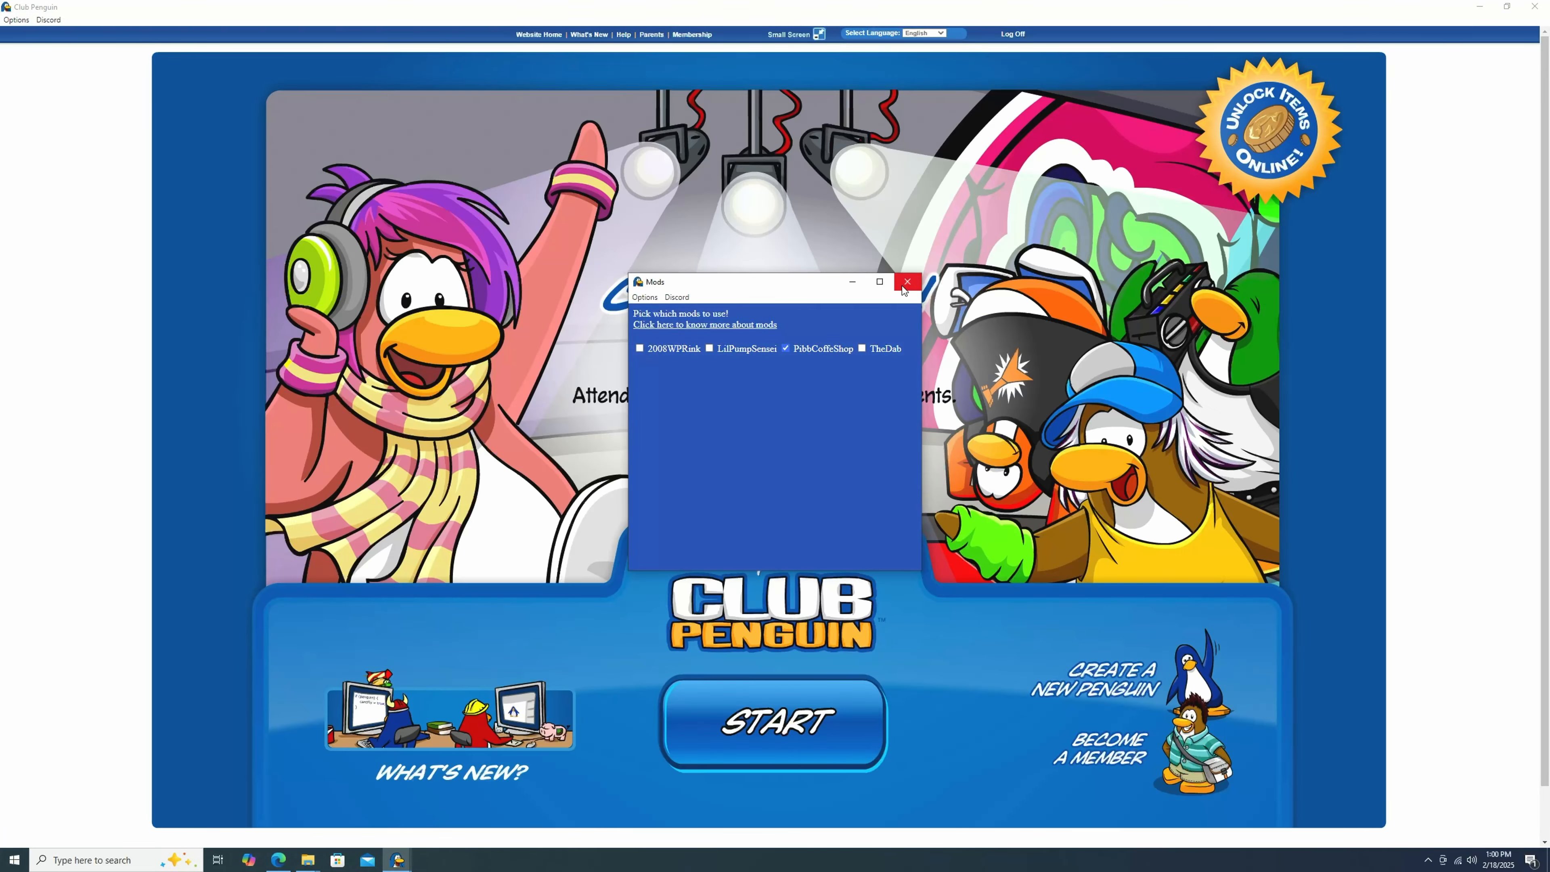
{"action": "left_click", "coordinate": [907, 282]}
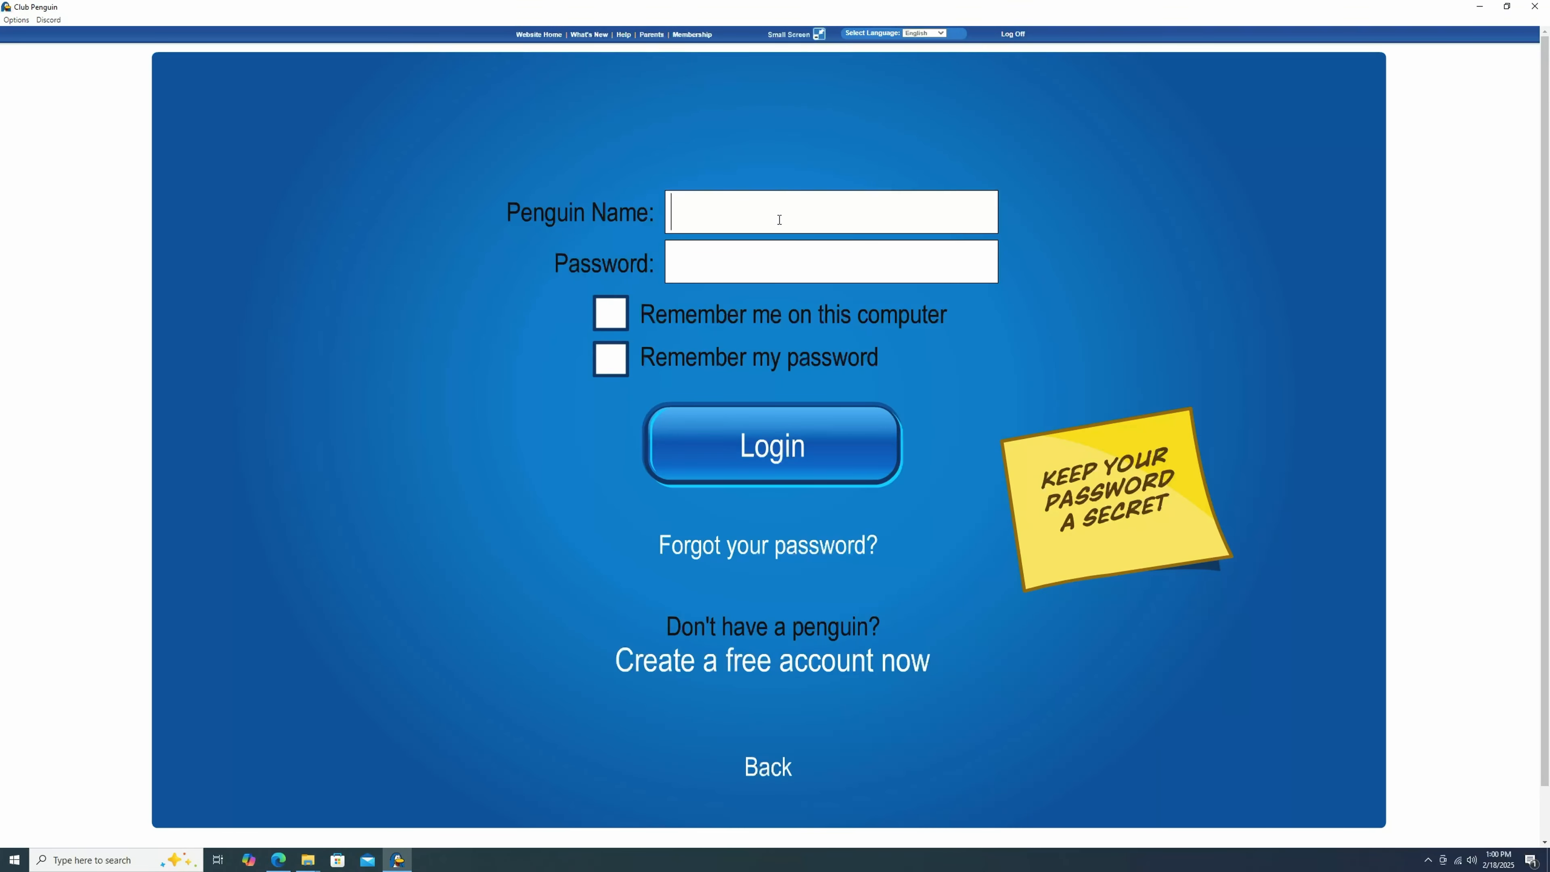
Log in with the penguin name and account password.
{"action": "type", "text": "Pengston"}
{"action": "key", "text": "Tab"}
{"action": "type", "text": "*"}
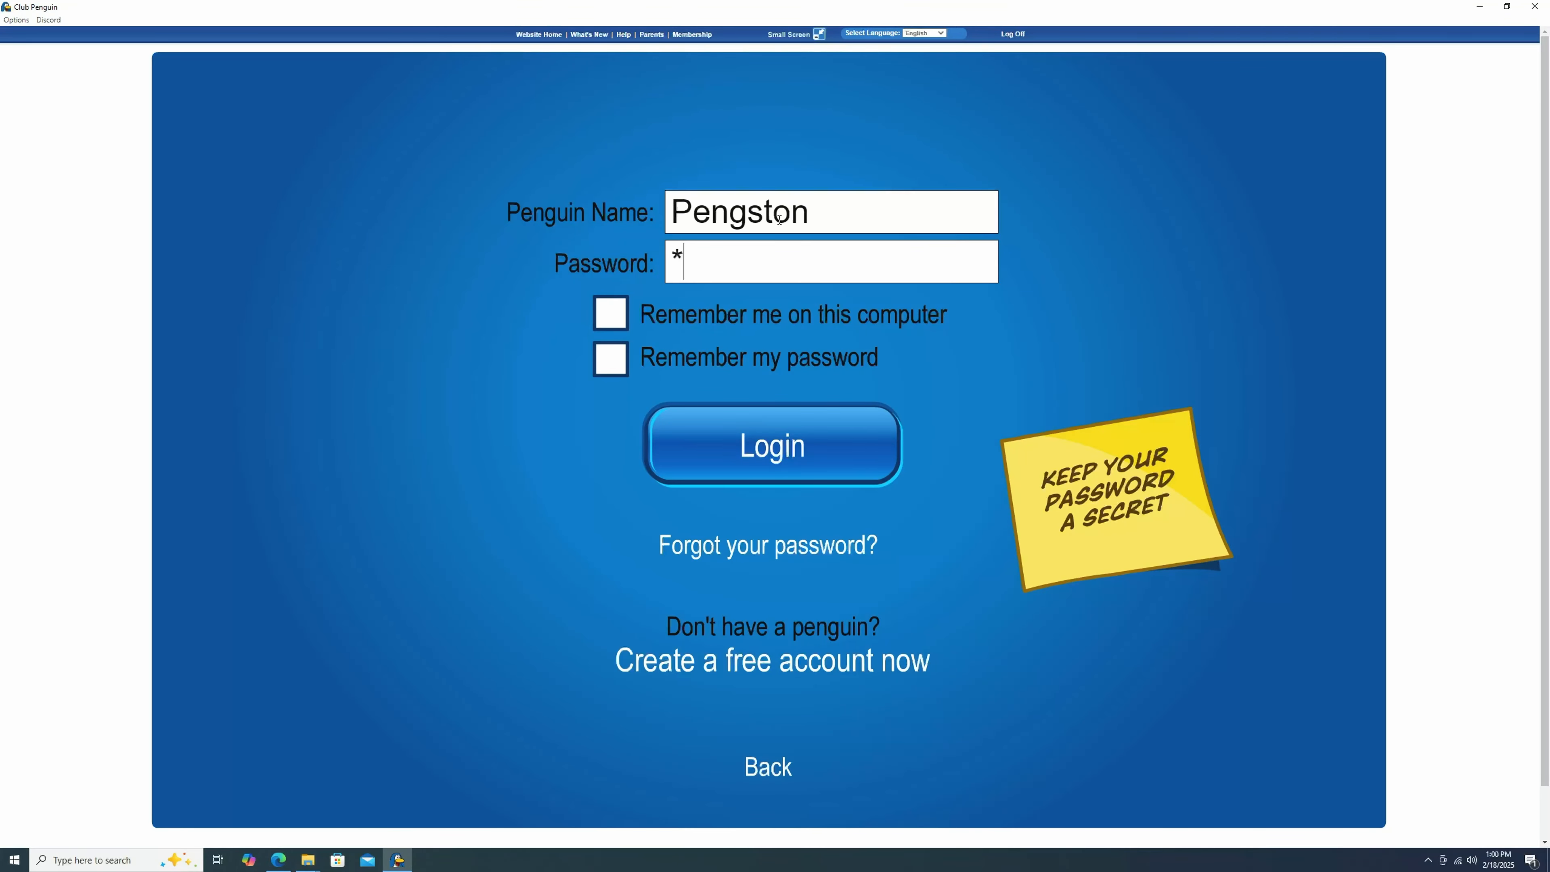
{"action": "type", "text": "***"}
{"action": "key", "text": "Return"}
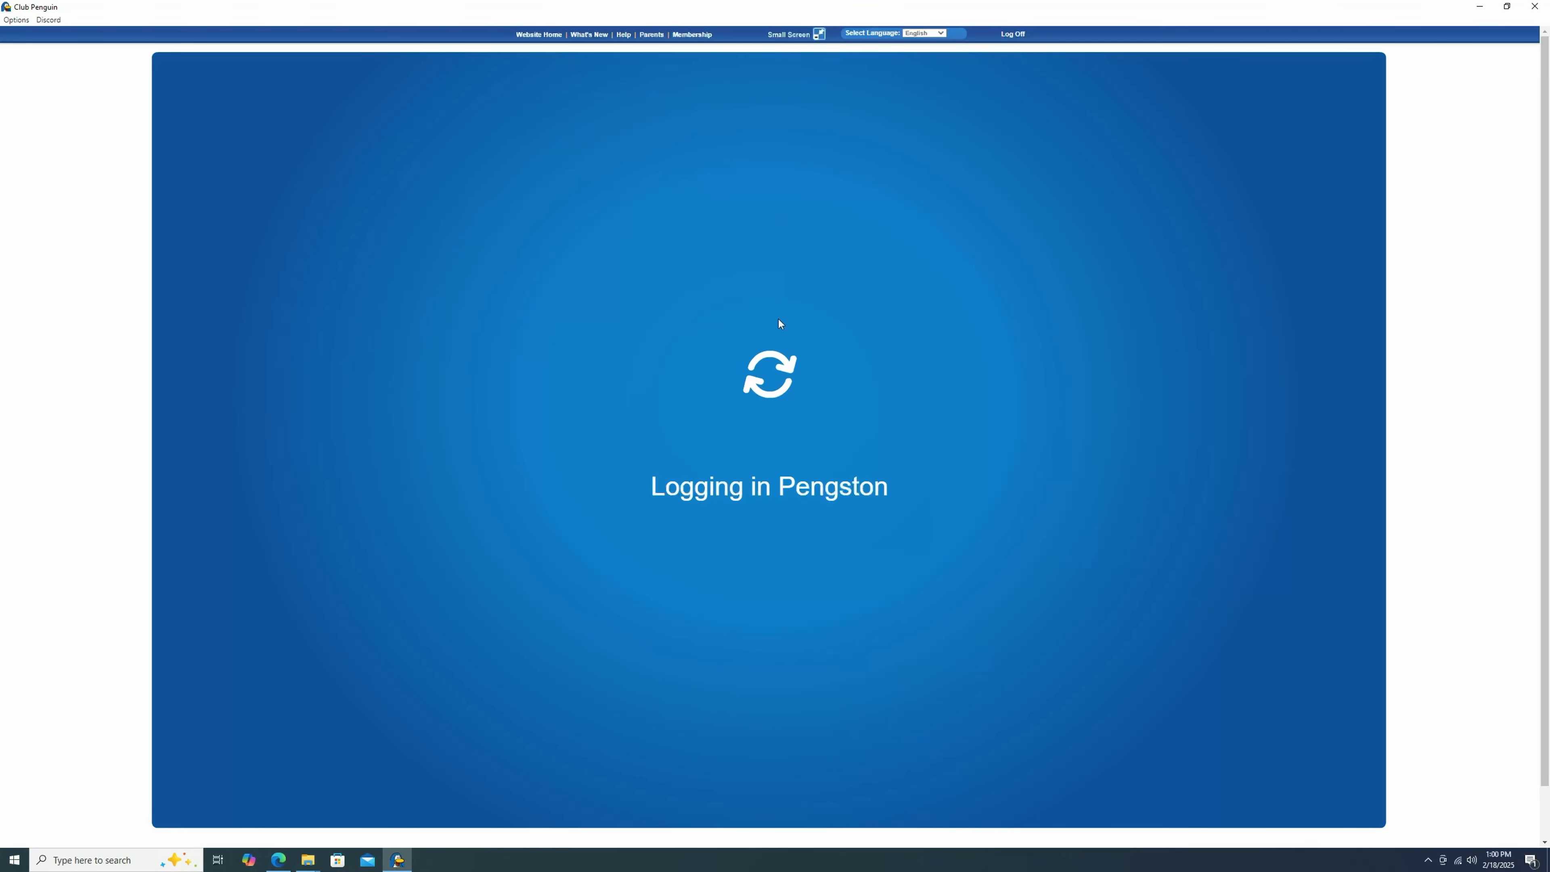
Enter the Coffee Shop room from the Town.
{"action": "left_click", "coordinate": [724, 232]}
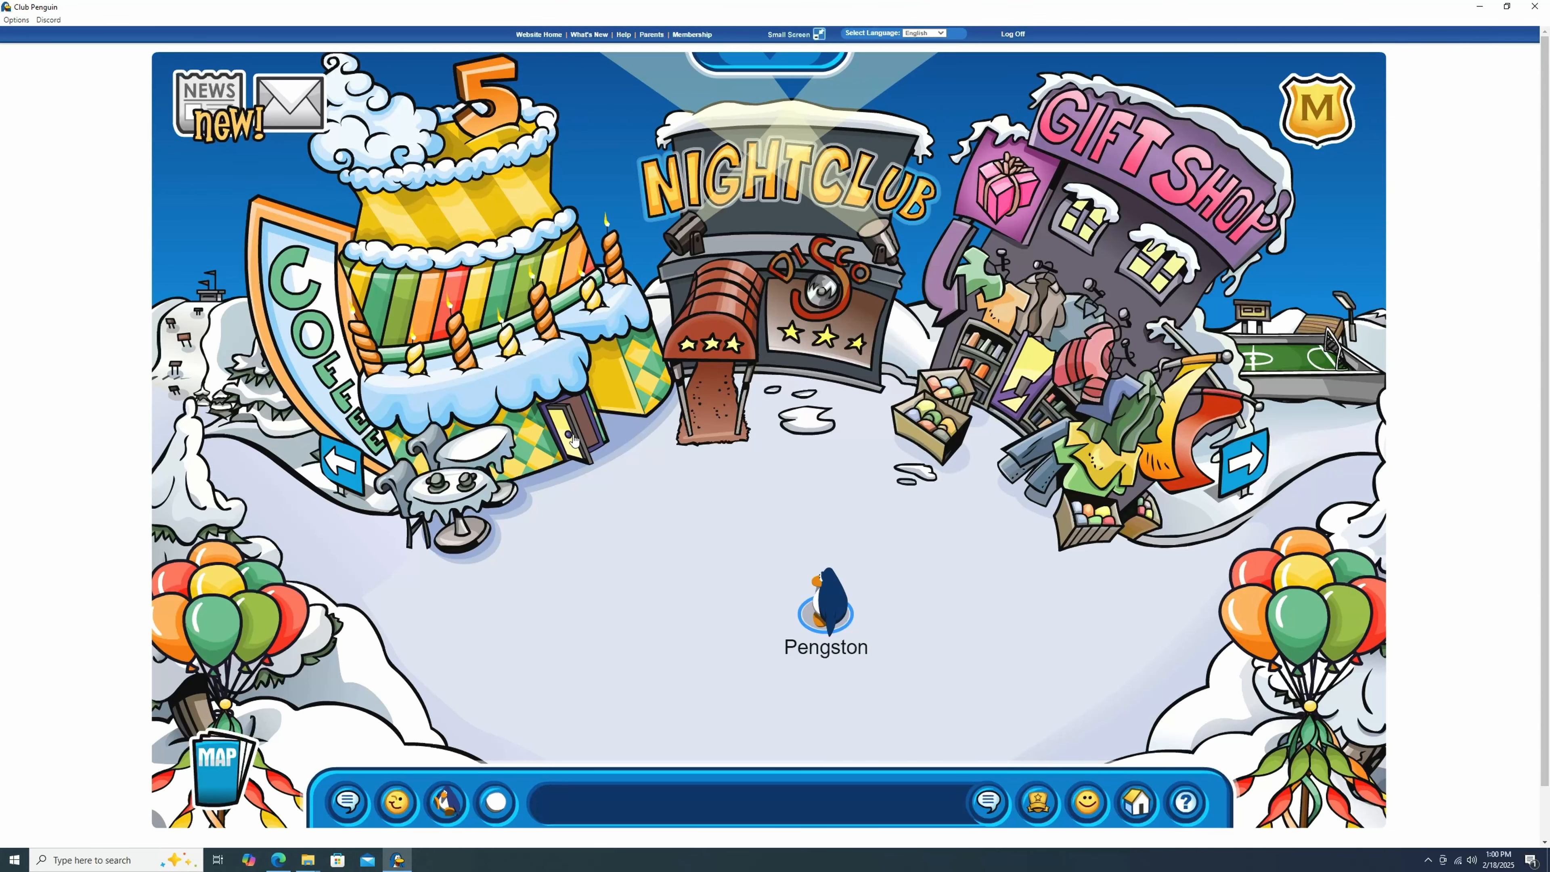
{"action": "left_click", "coordinate": [572, 438]}
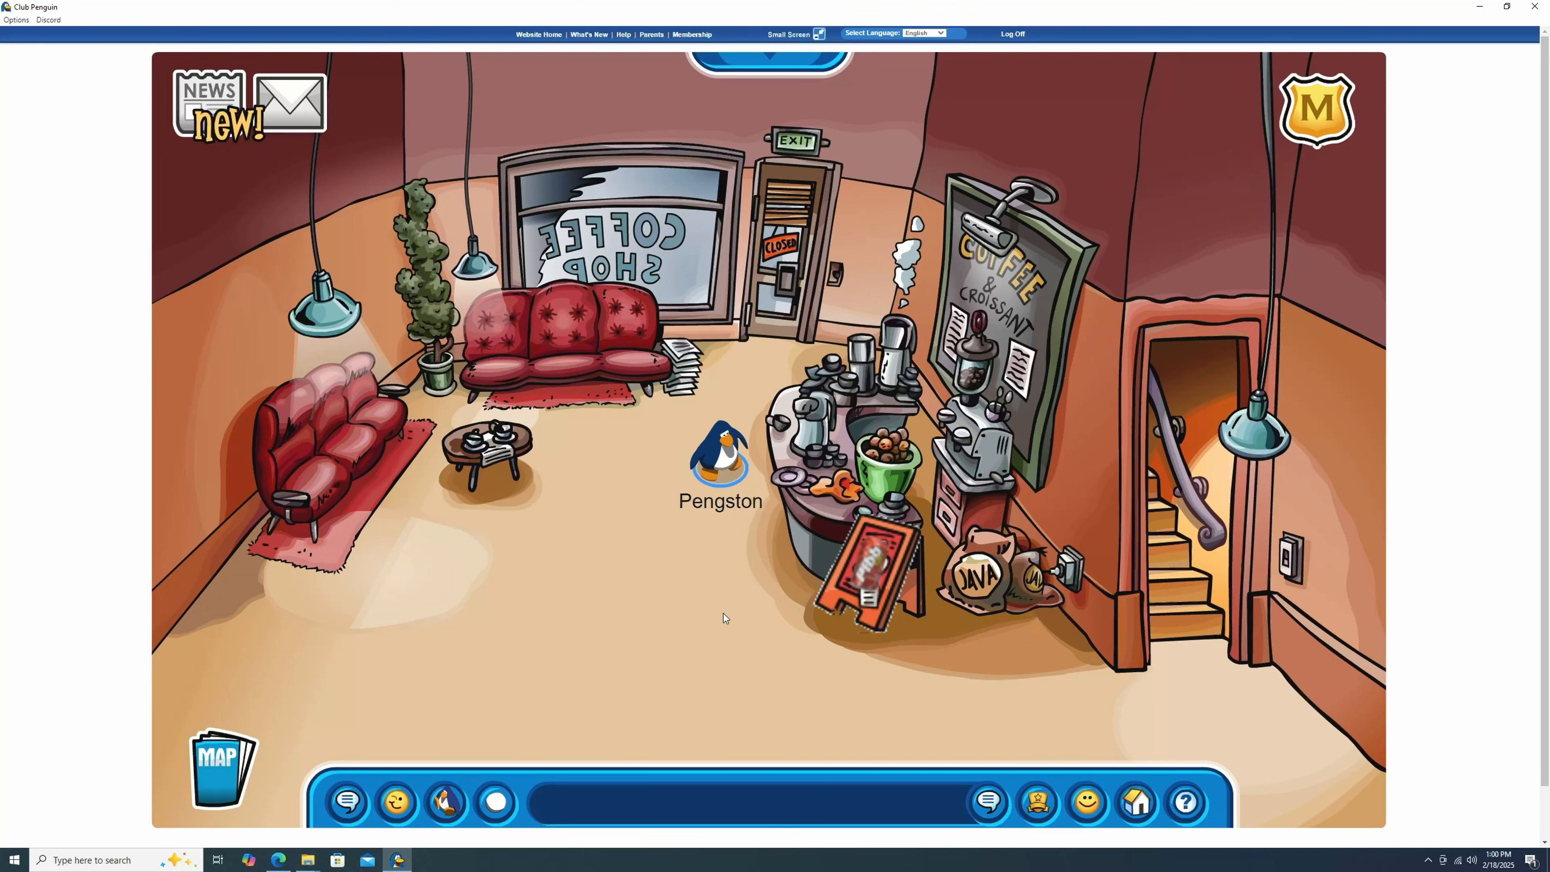
{"action": "left_click", "coordinate": [723, 613]}
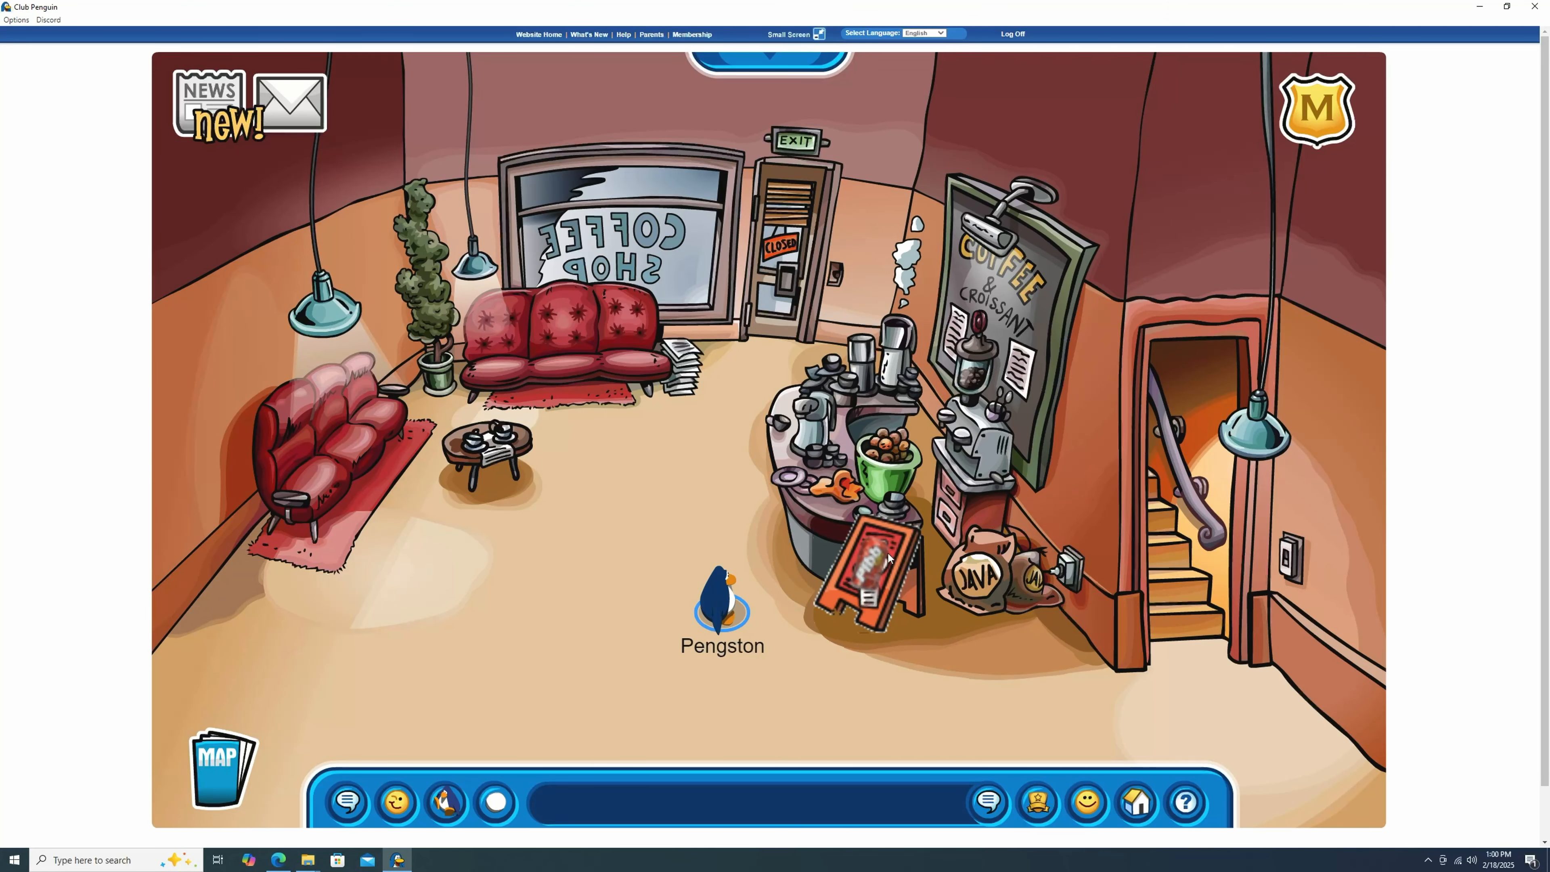
Walk around the Coffee Shop to view the replaced sign, then exit and head to the igloo.
{"action": "left_click", "coordinate": [597, 580]}
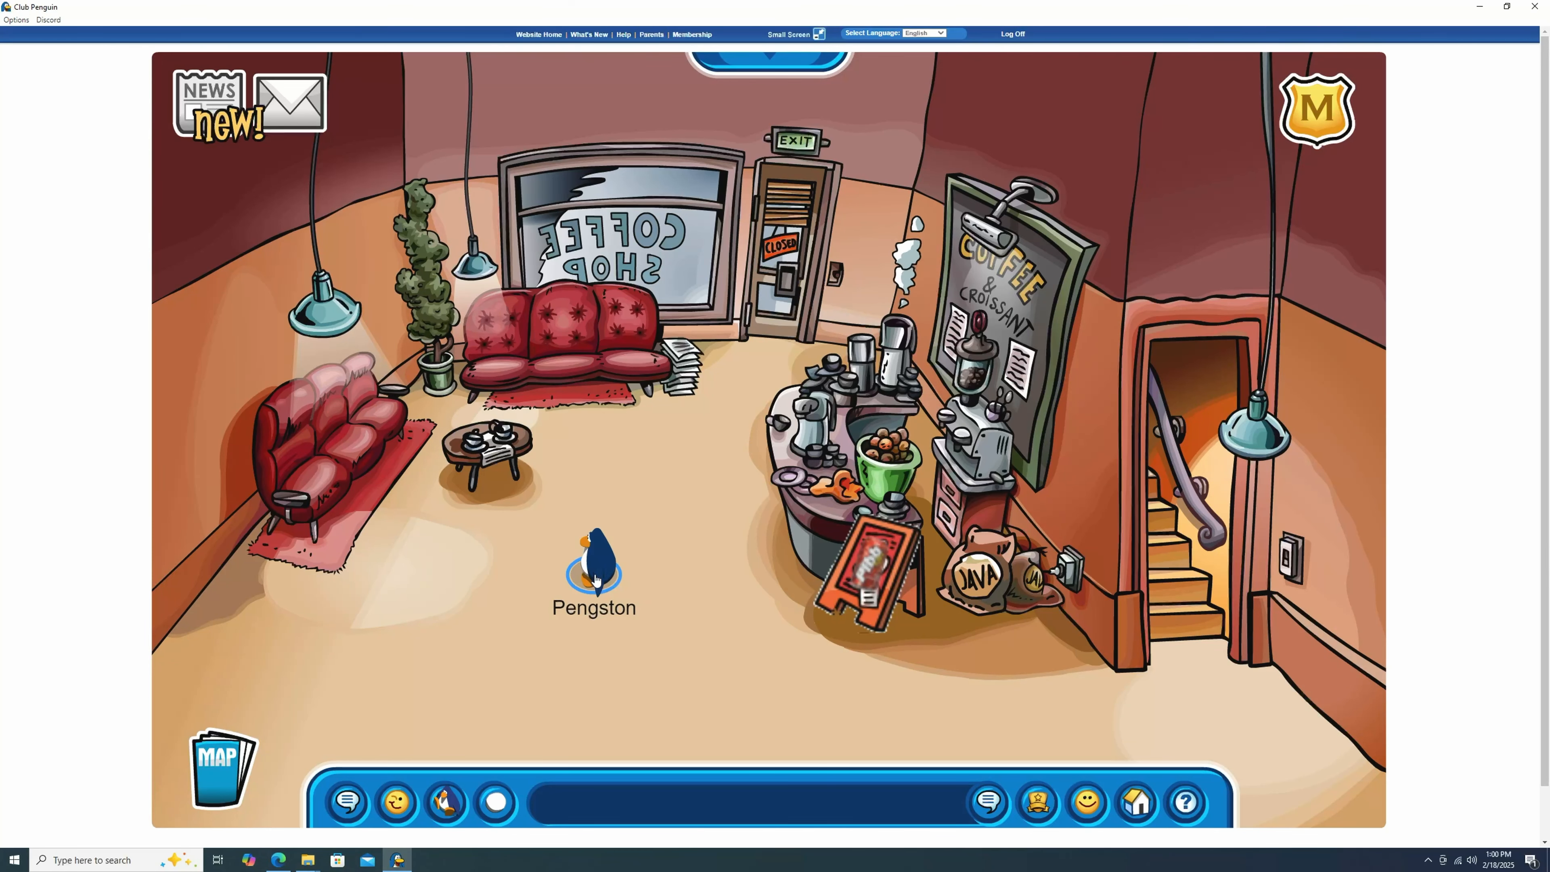
{"action": "left_click", "coordinate": [780, 315]}
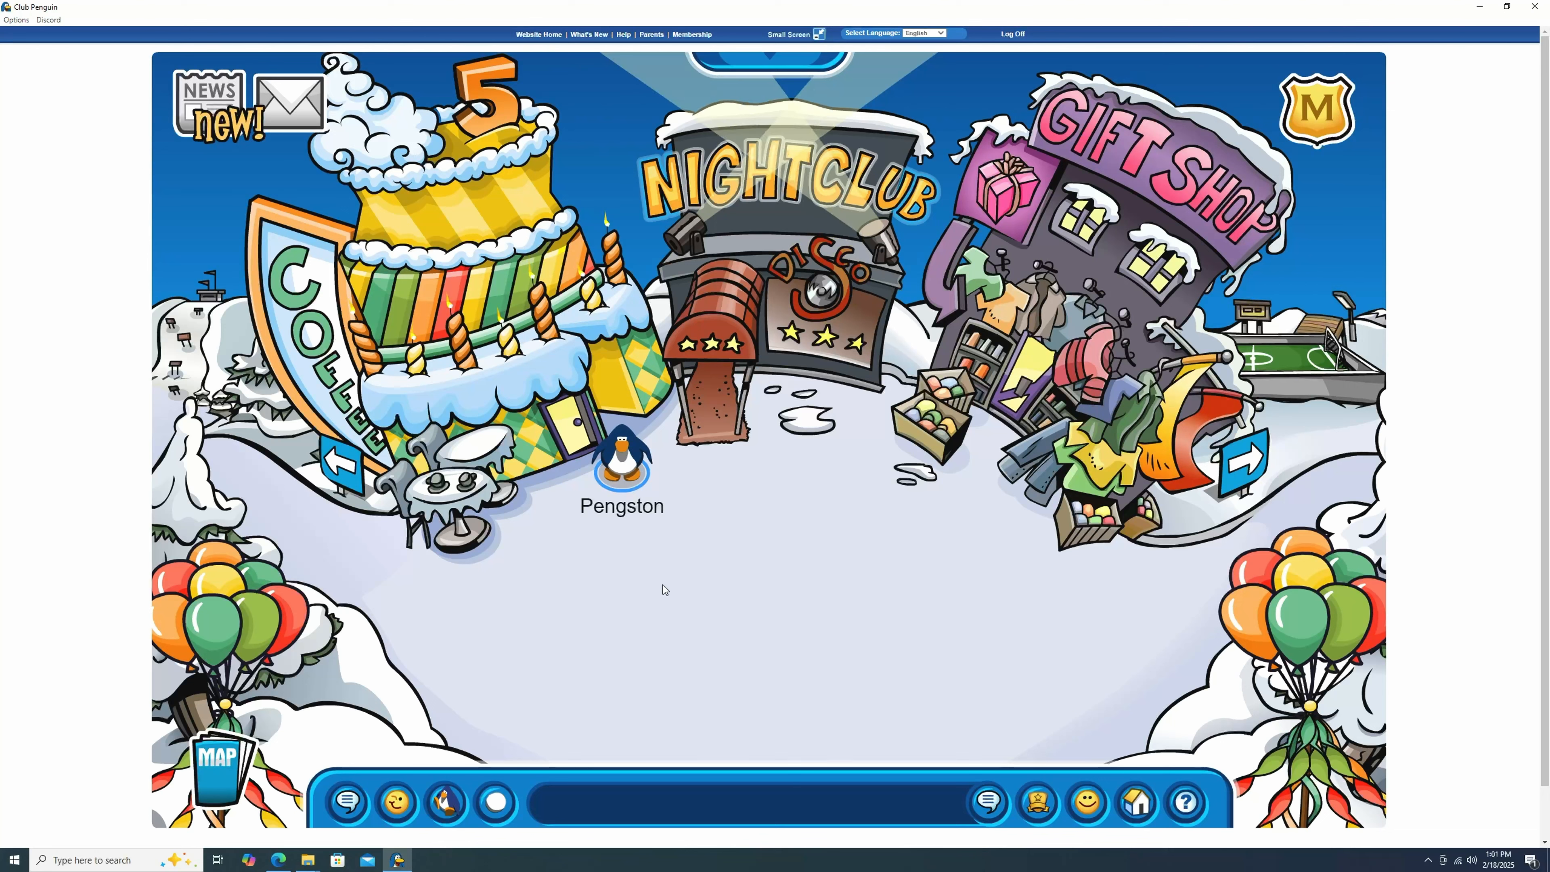
{"action": "left_click", "coordinate": [659, 585]}
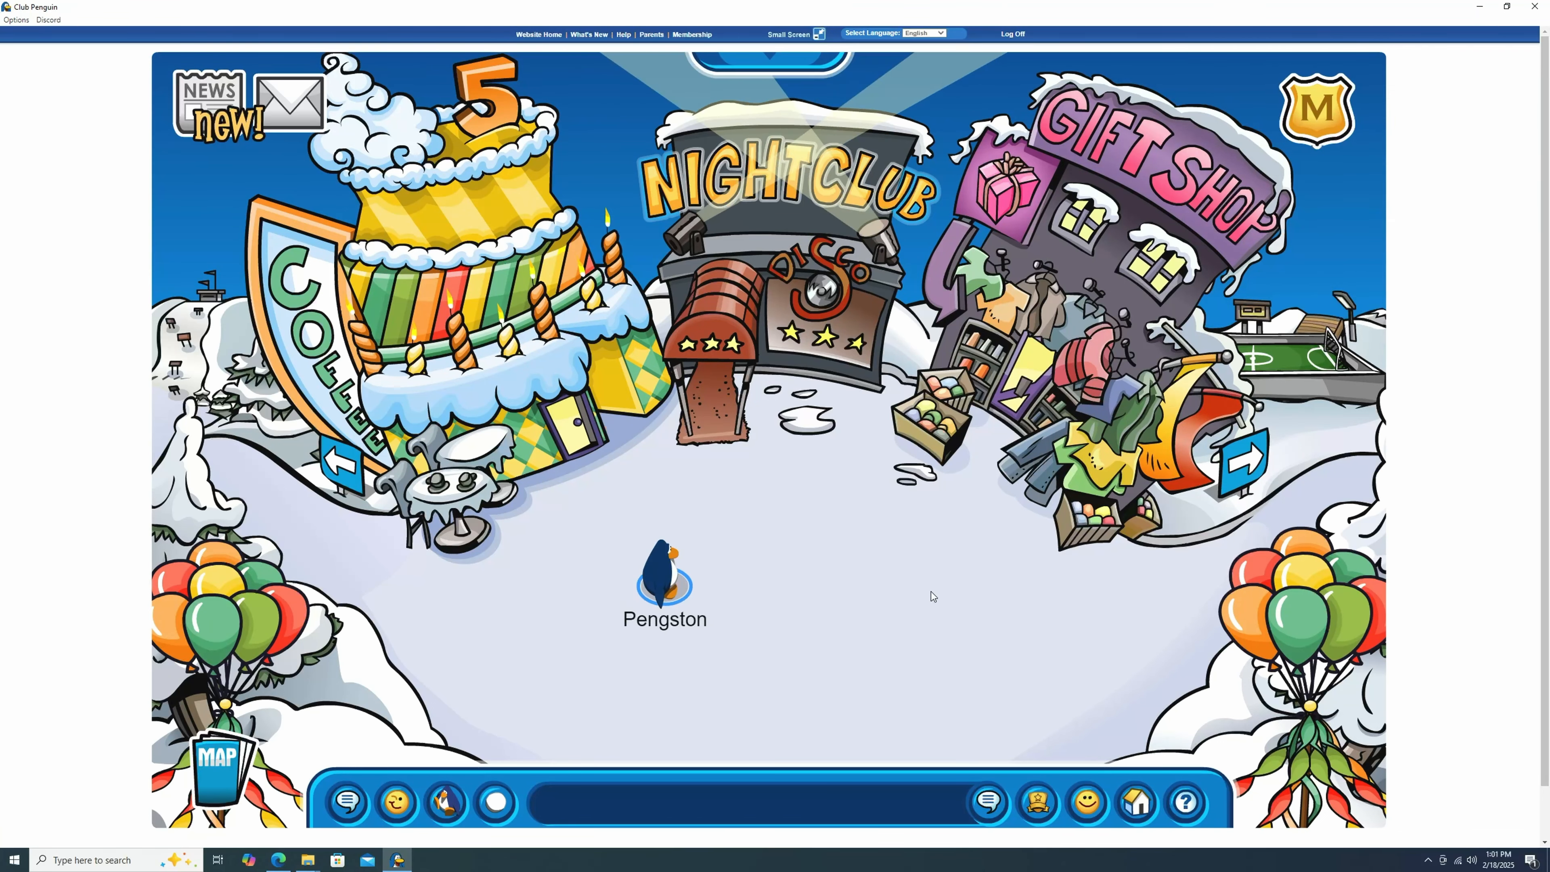
{"action": "left_click", "coordinate": [1136, 801]}
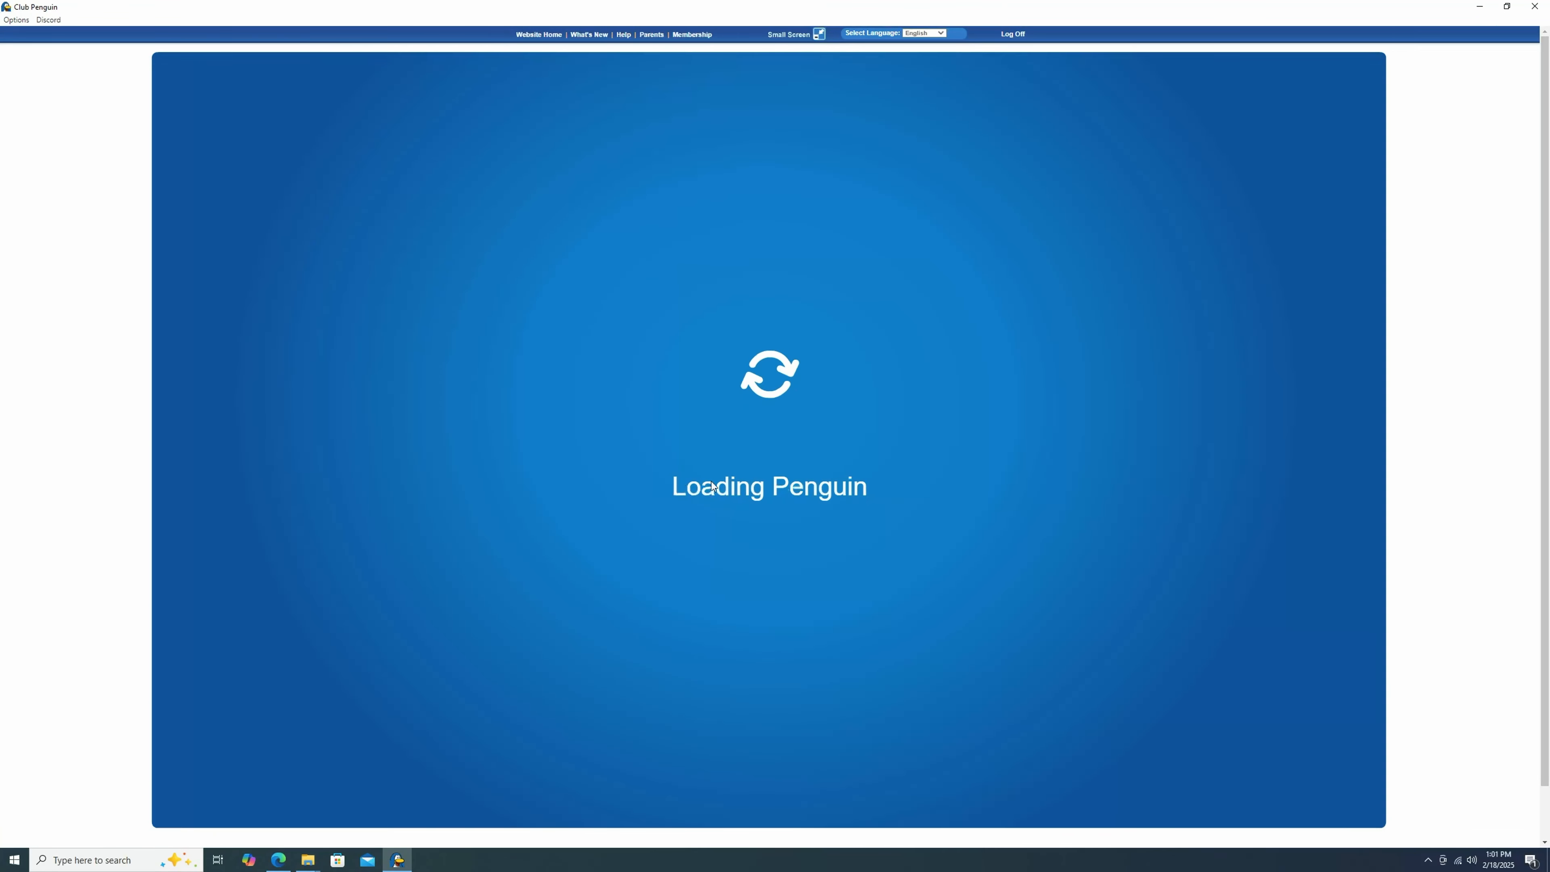